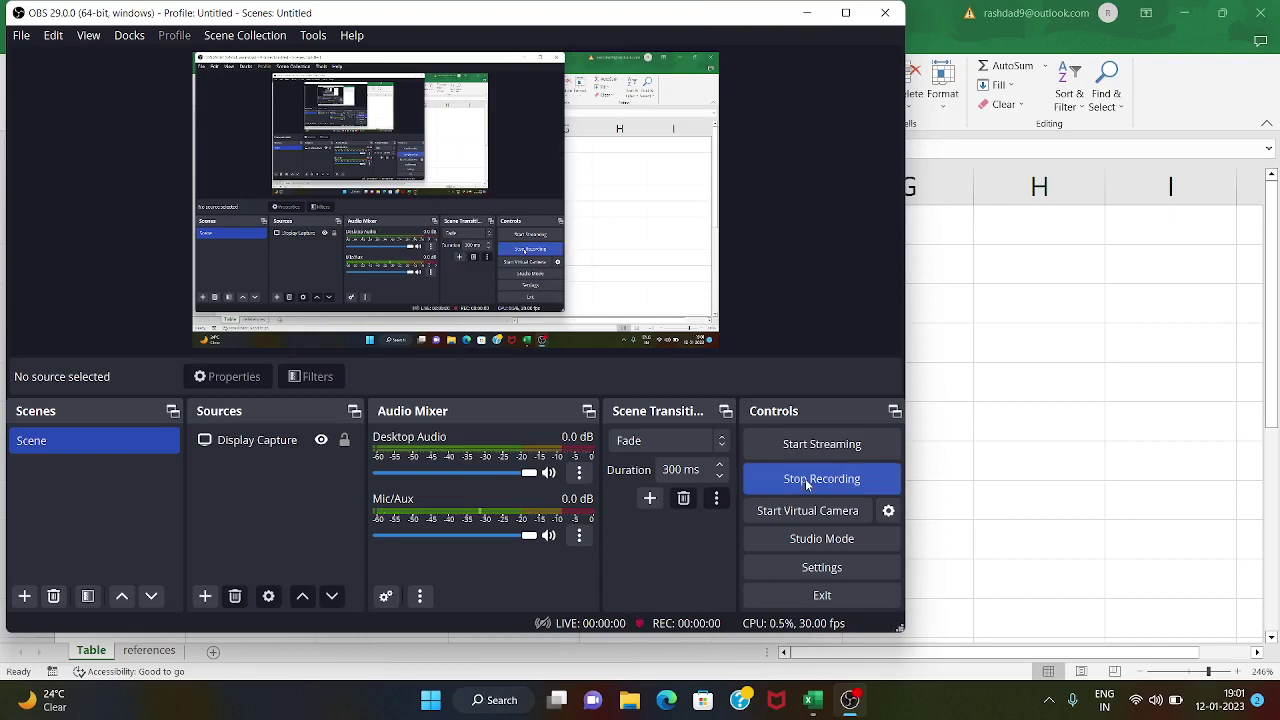
Step: Minimize the recording window to reveal the Excel workbook's Table sheet with the student data
click(810, 10)
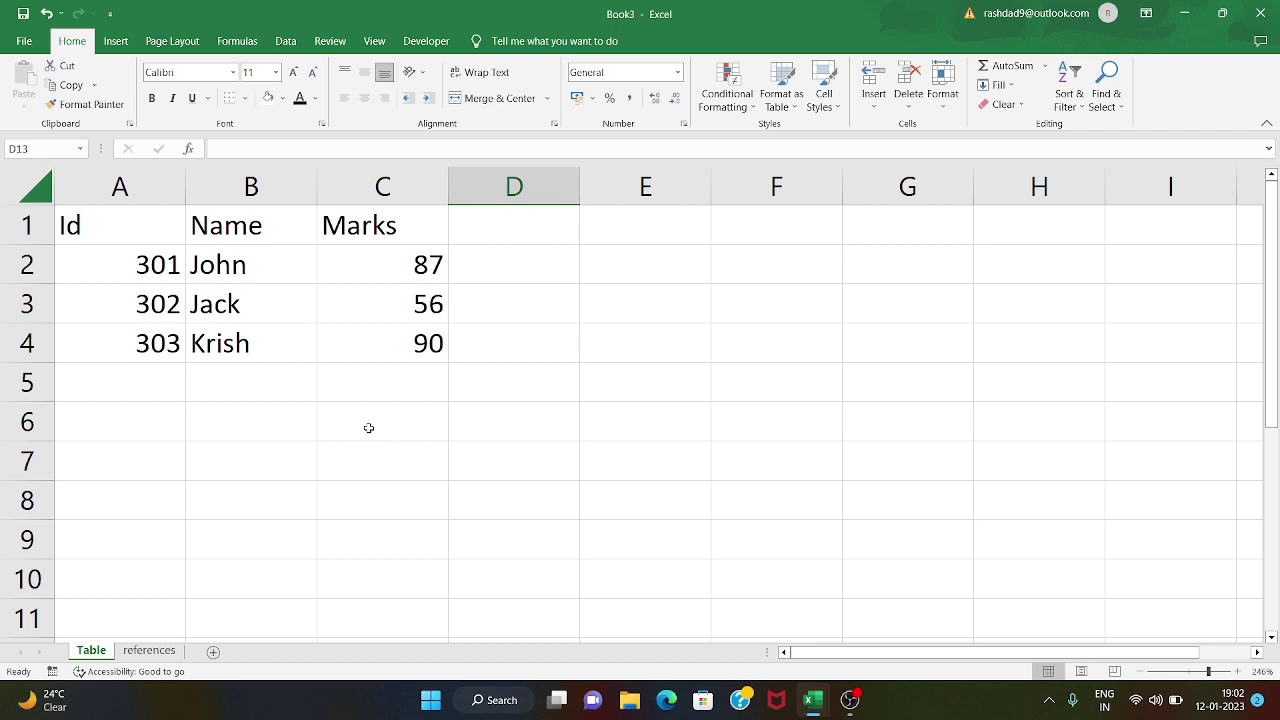
Step: Turn the Id/Name/Marks range A1:C4 into a formatted table with headers
click(160, 233)
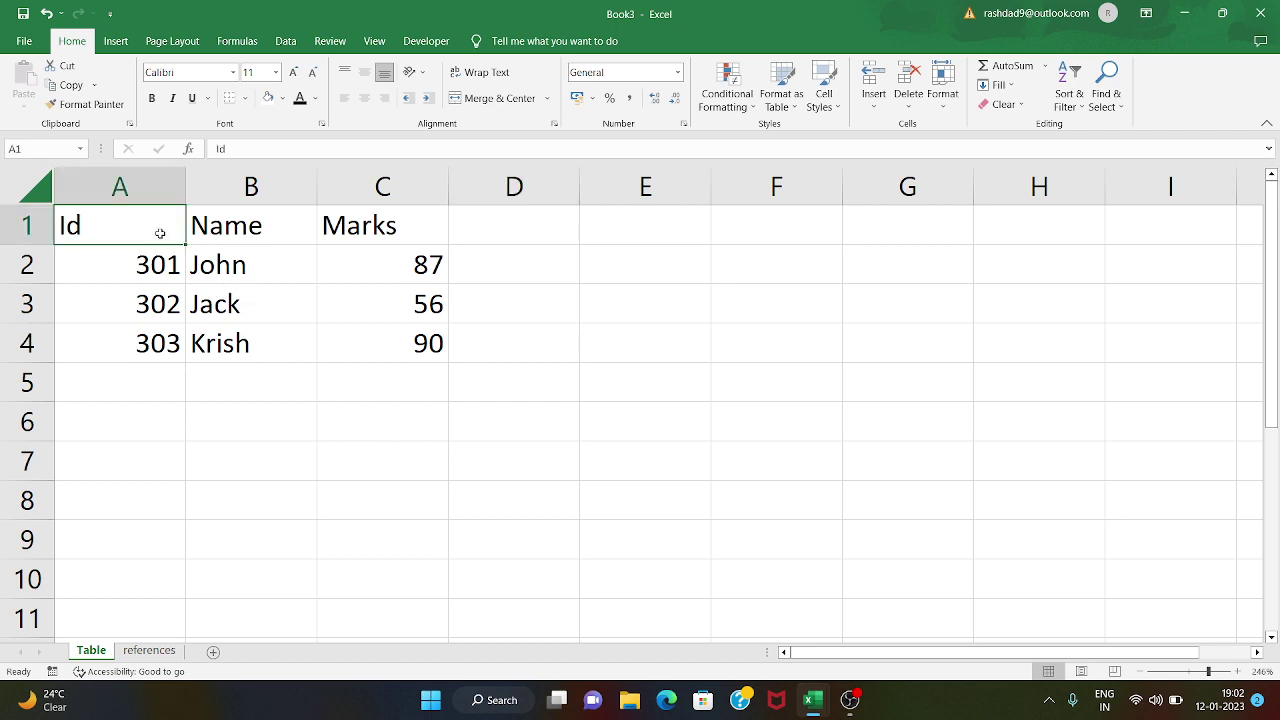
click(116, 41)
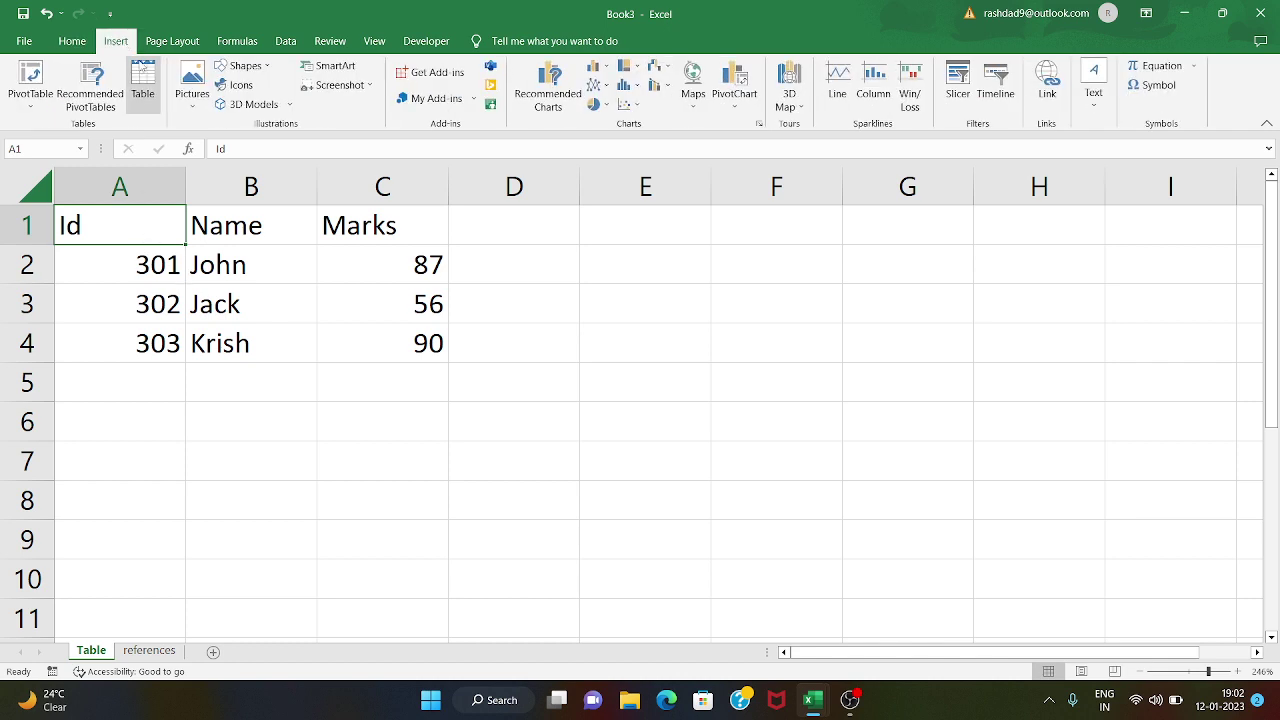
click(145, 80)
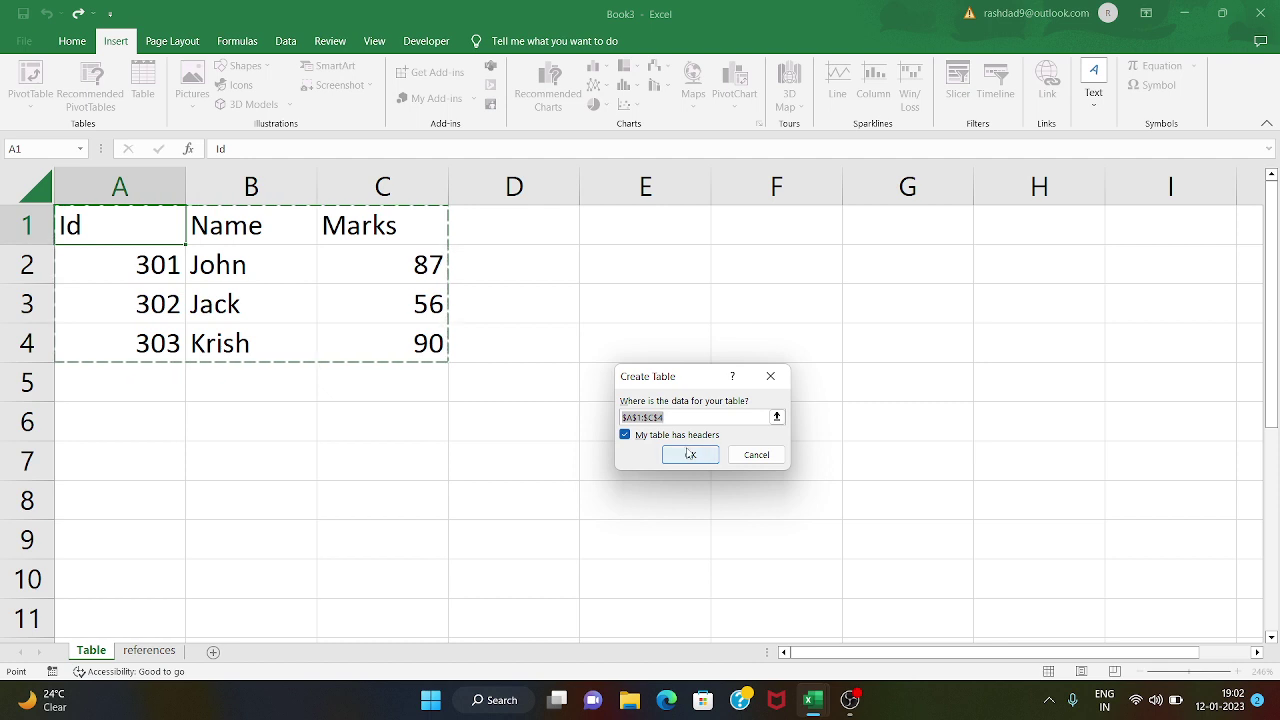
click(688, 454)
click(394, 471)
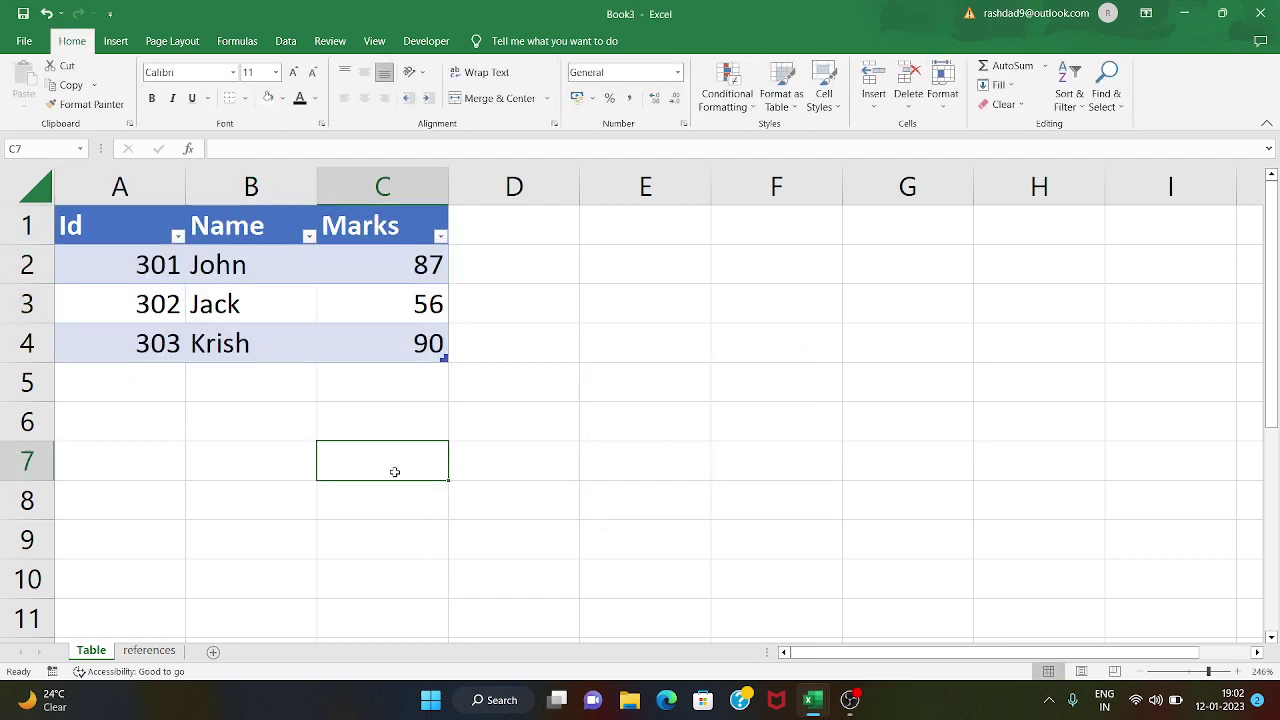
click(270, 258)
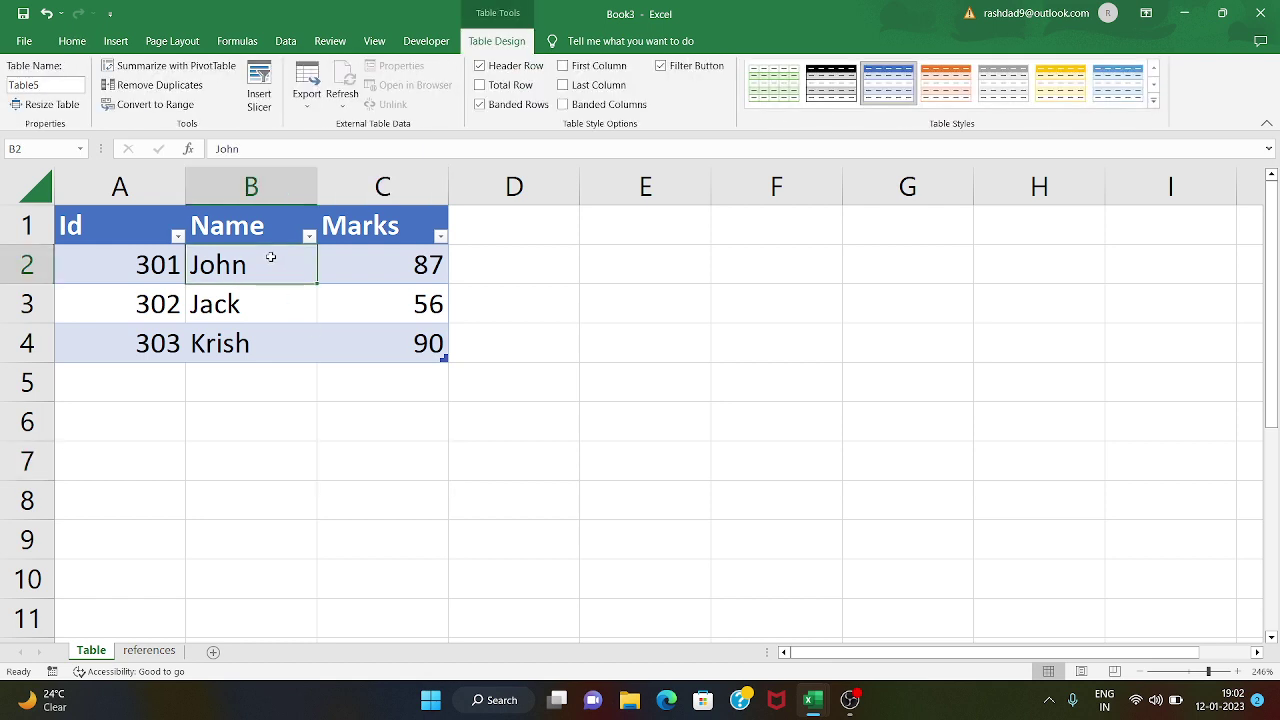
Step: Apply the orange table style to the table
click(271, 313)
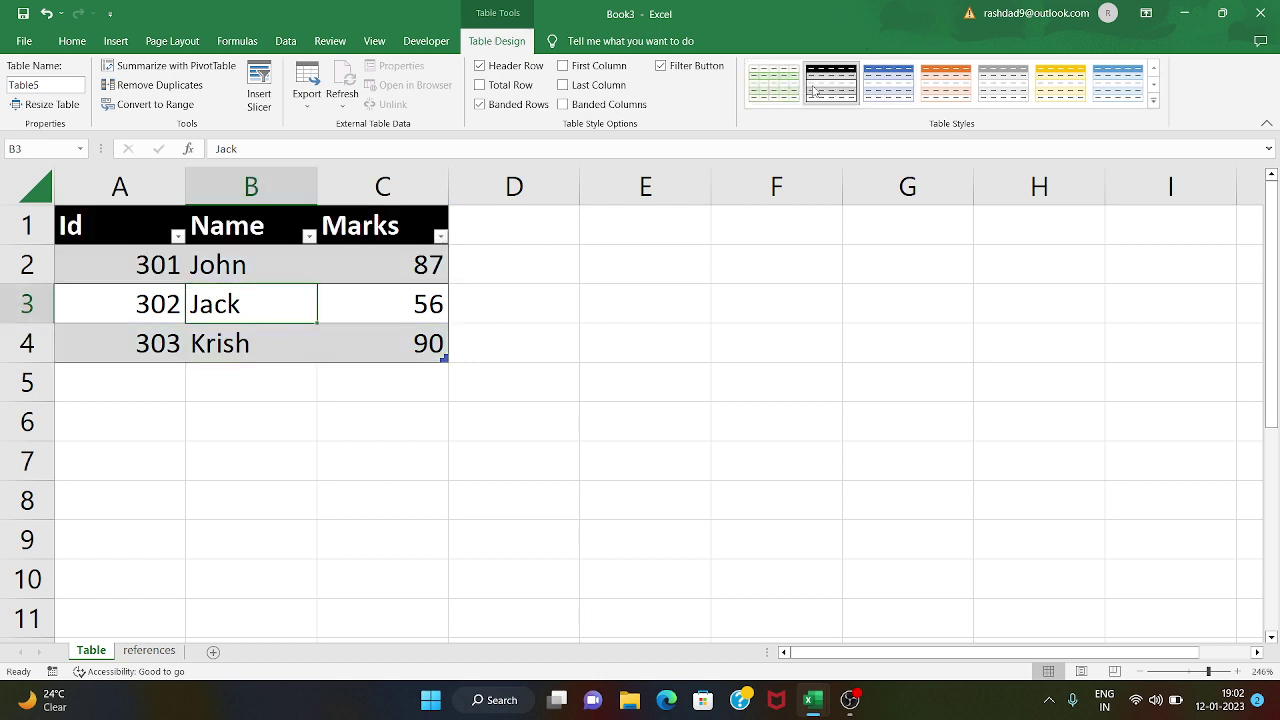
click(945, 85)
click(522, 382)
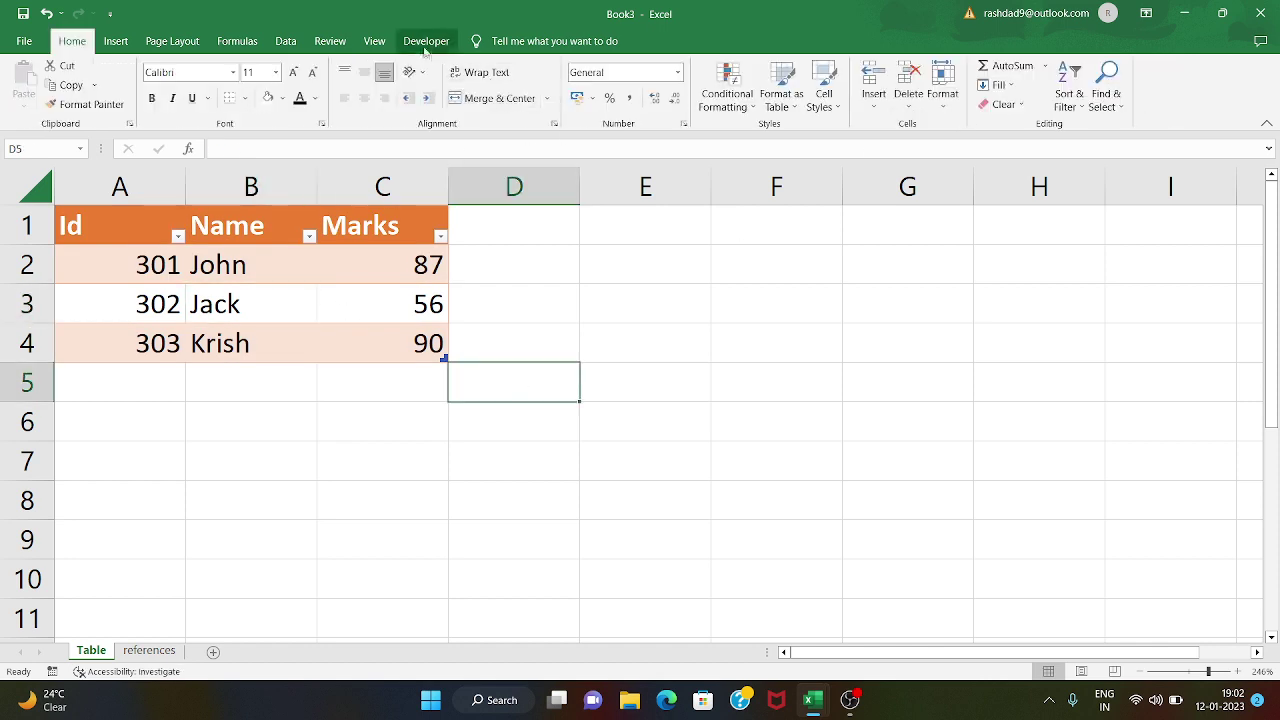
click(325, 310)
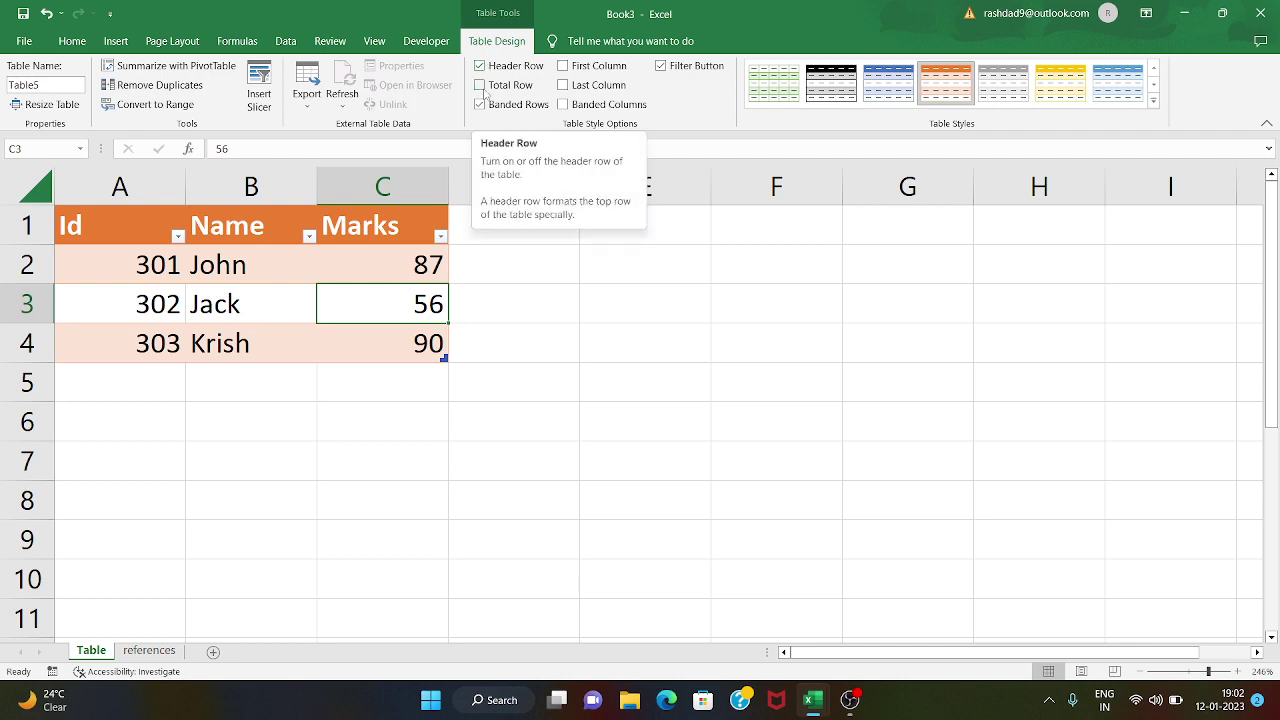
Step: Turn Total Row, First Column, Last Column and Banded Columns on, then off again
click(481, 86)
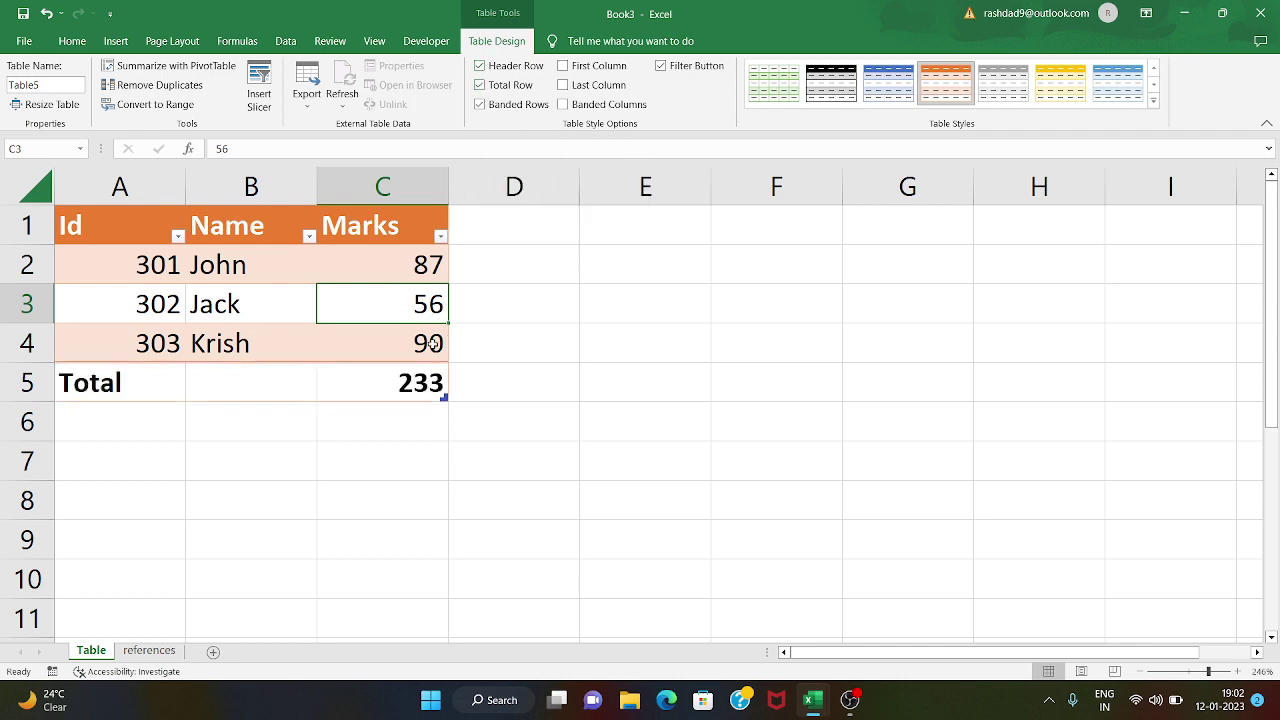
click(563, 66)
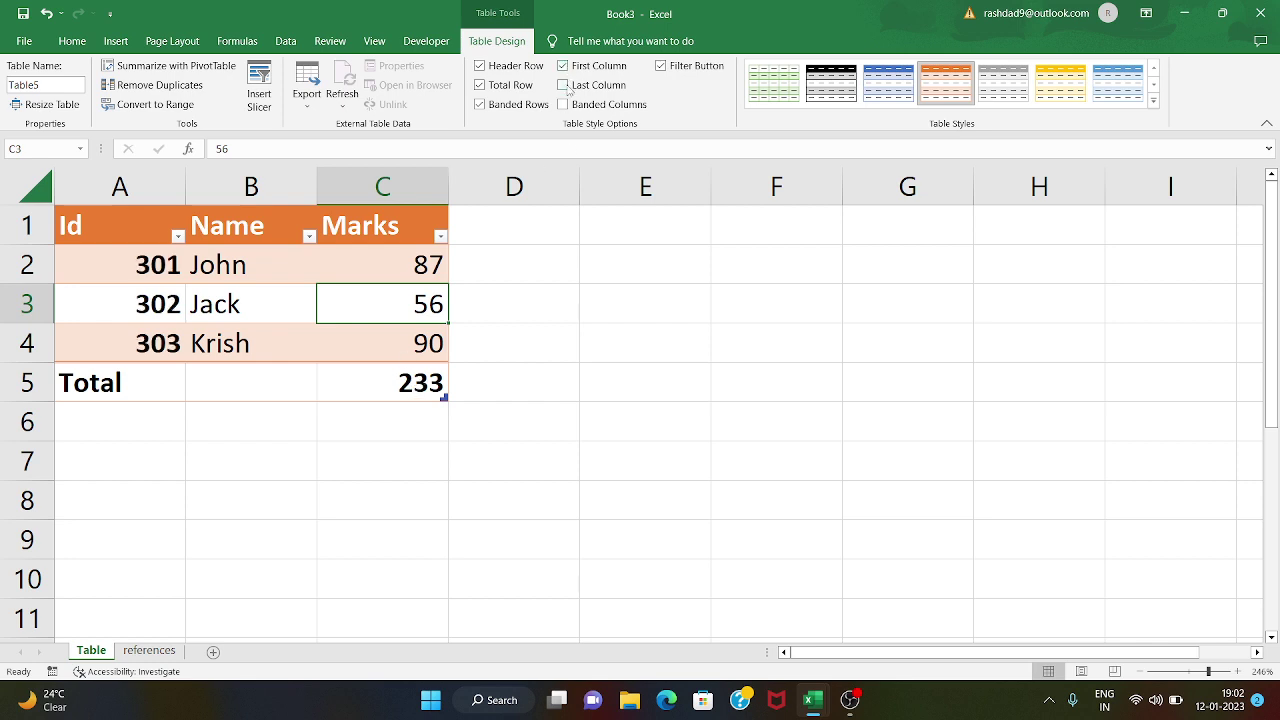
click(563, 85)
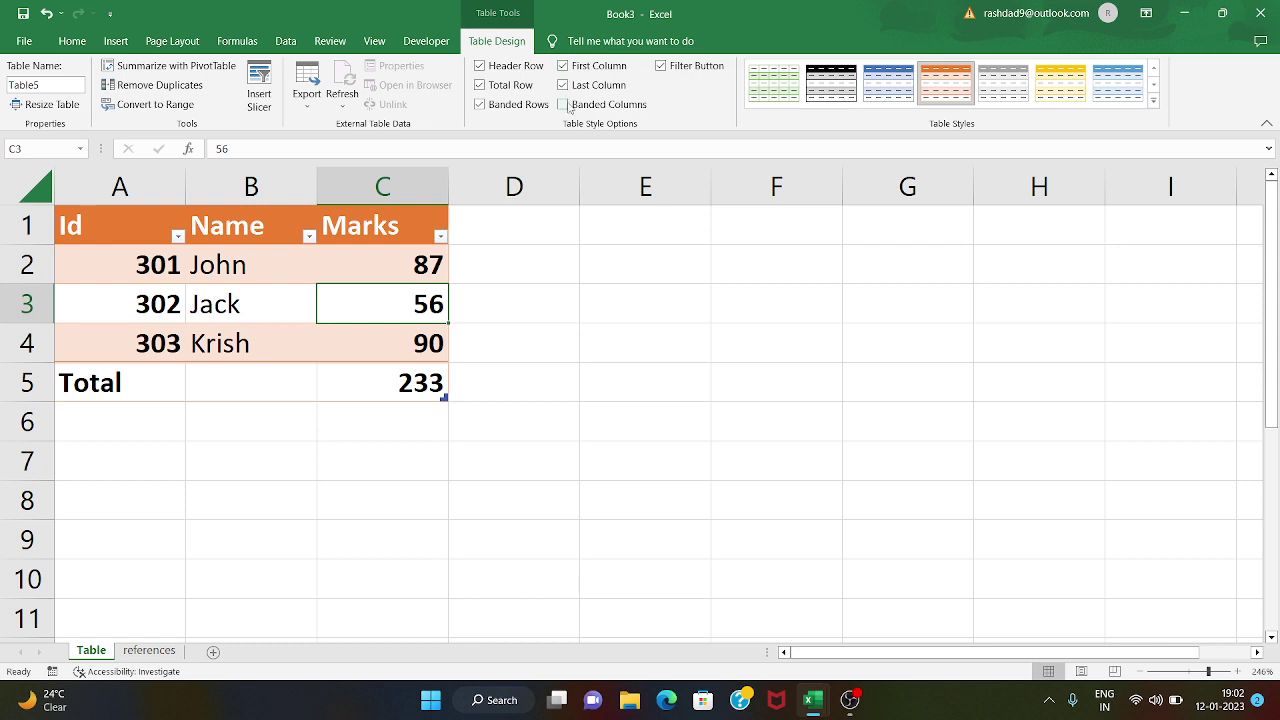
click(563, 104)
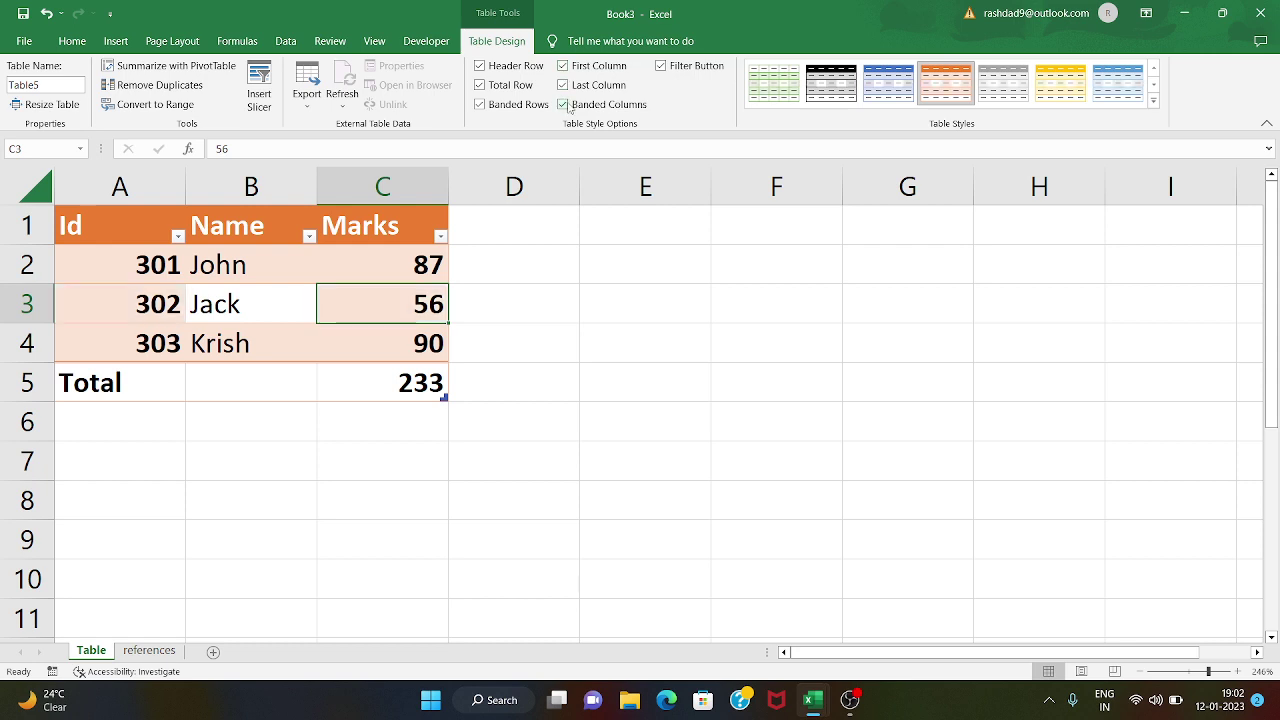
click(563, 104)
click(563, 85)
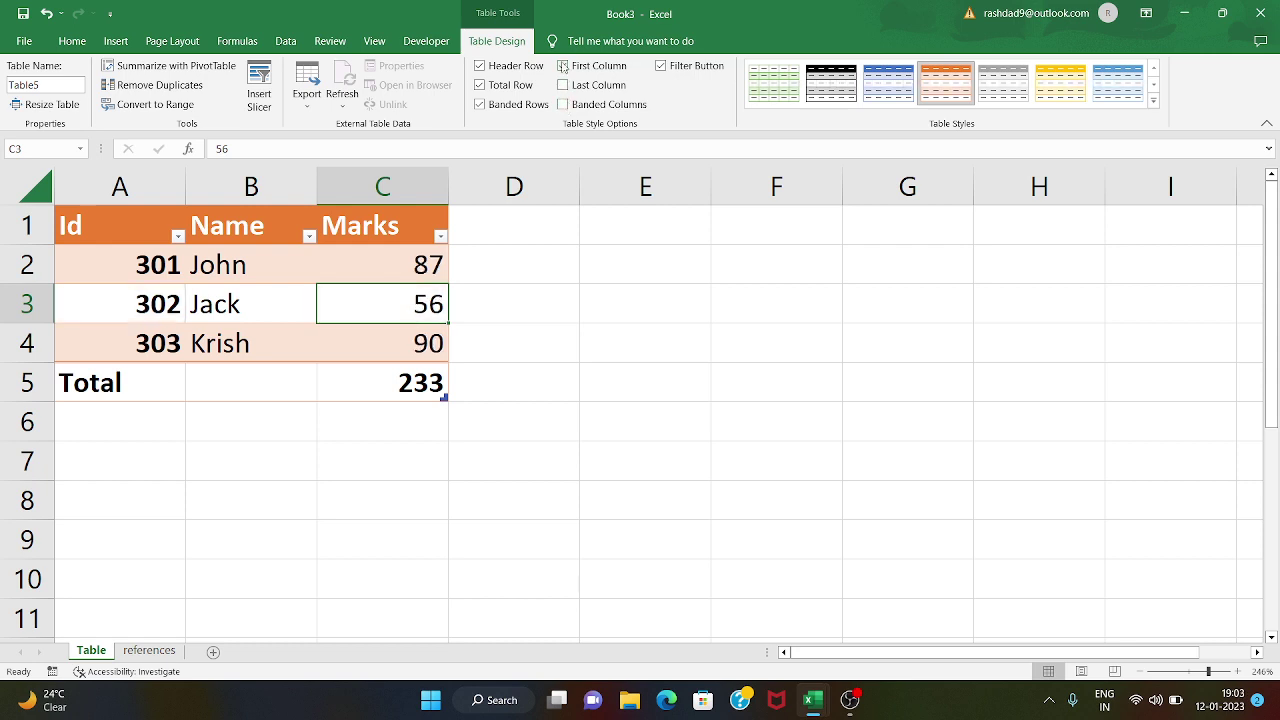
click(563, 65)
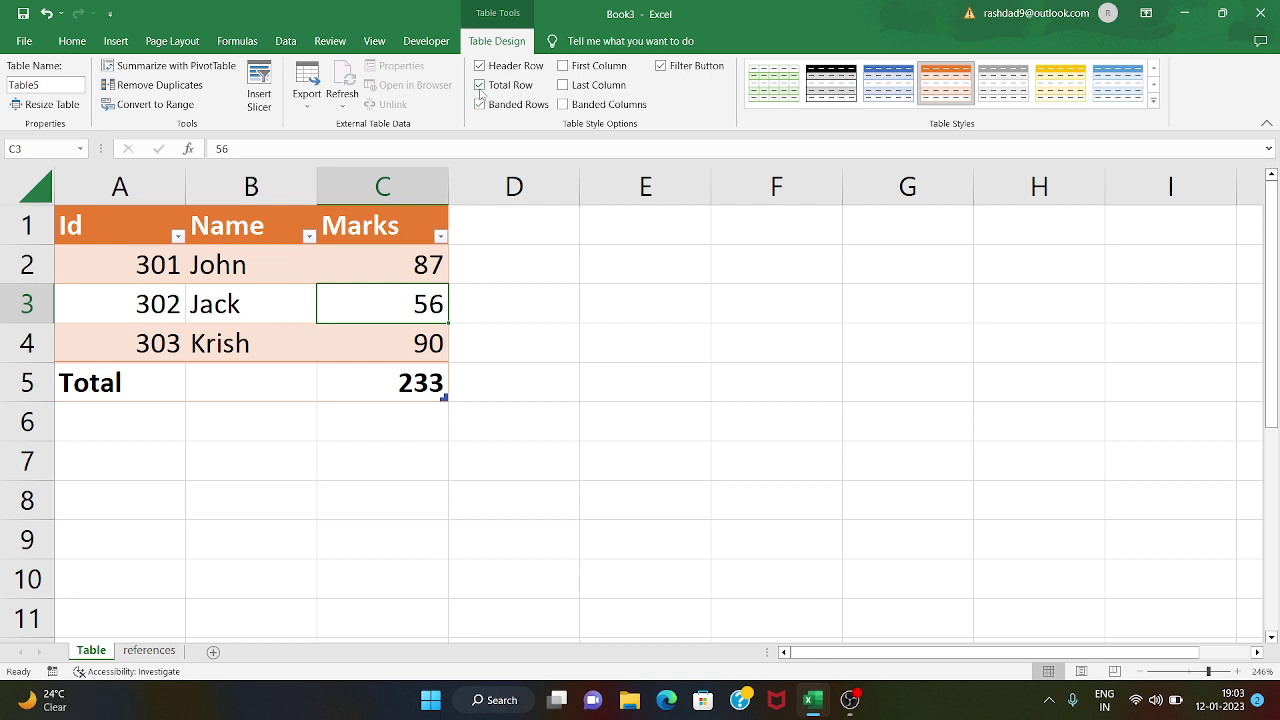
click(480, 85)
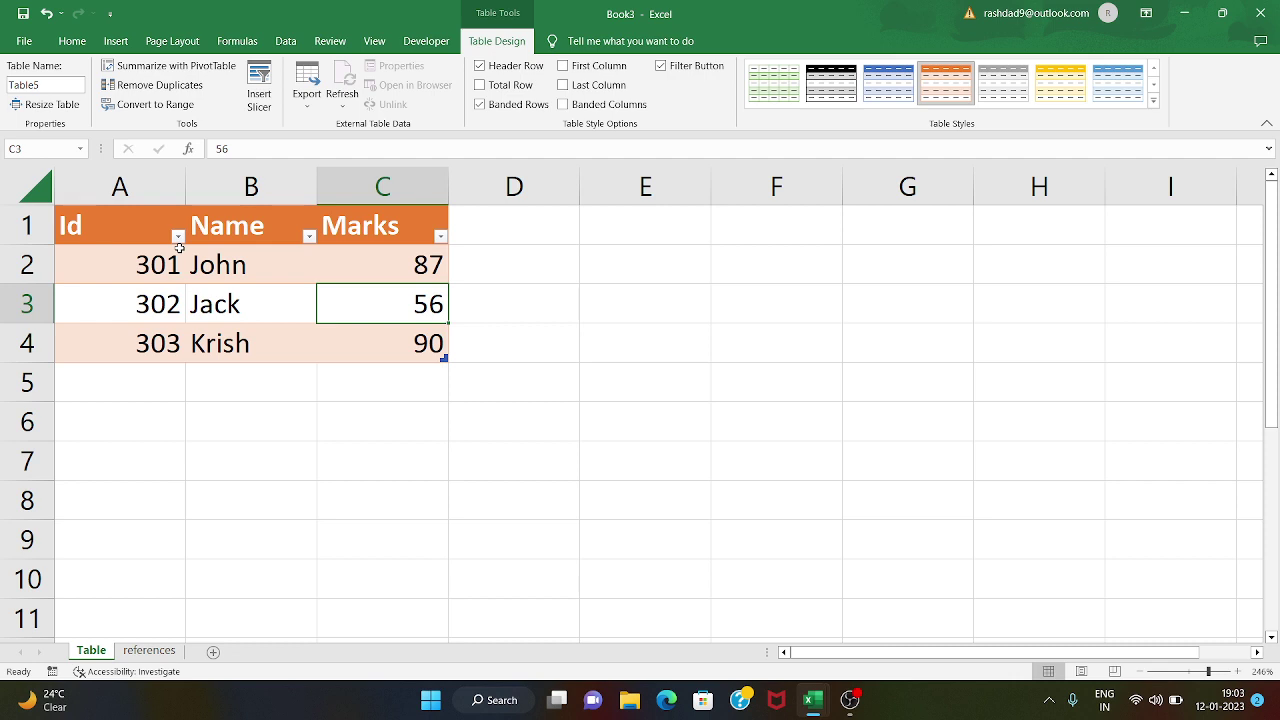
Step: Filter the Name column to the row with Id 301, then clear the filter
click(309, 237)
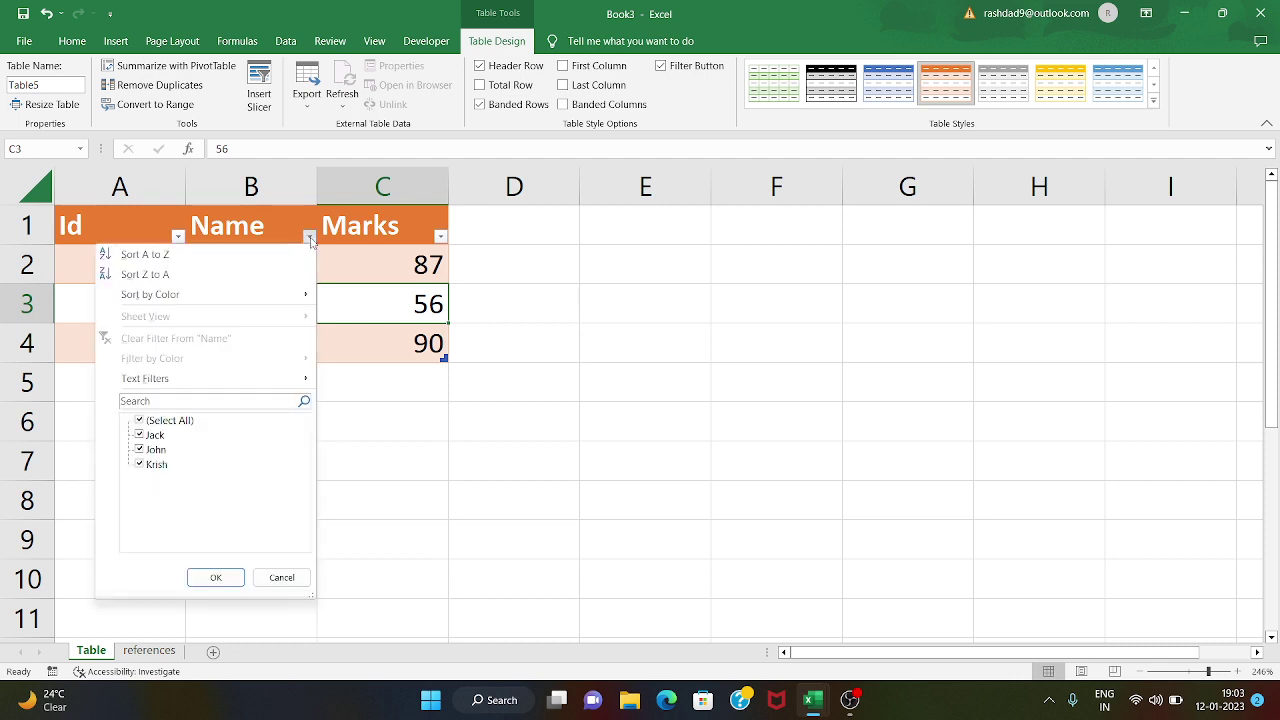
click(140, 422)
click(139, 421)
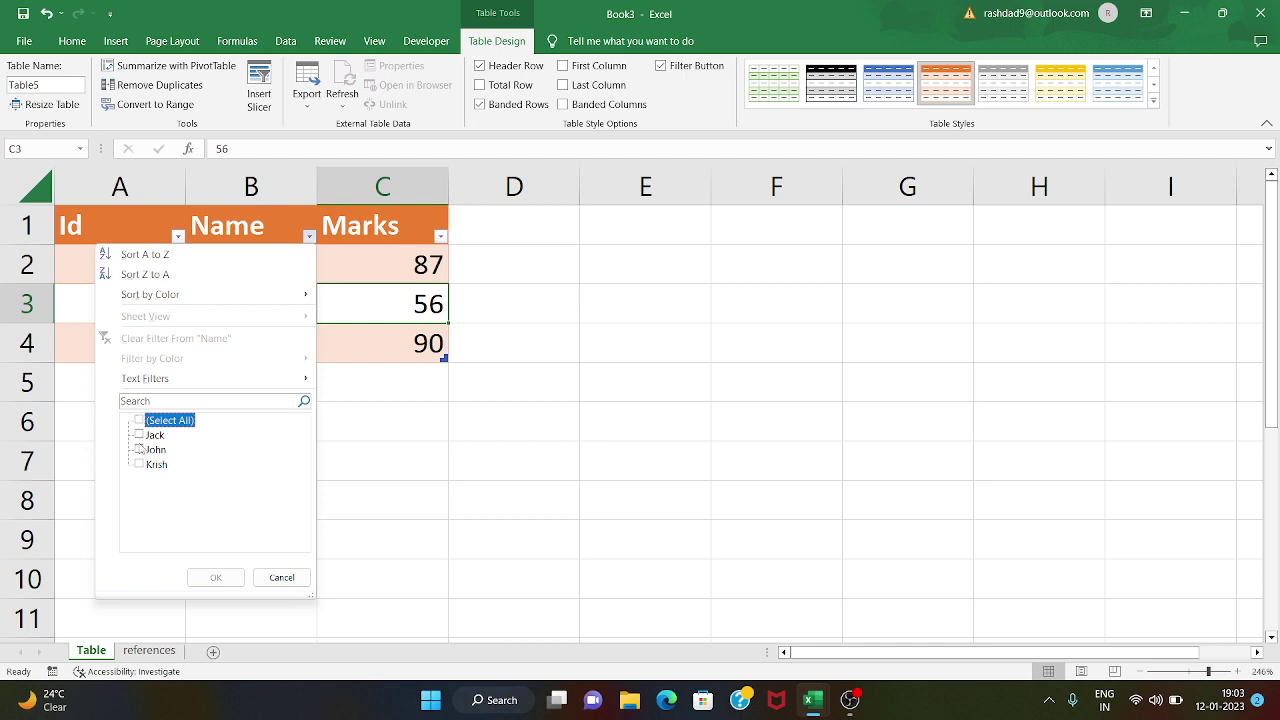
click(140, 450)
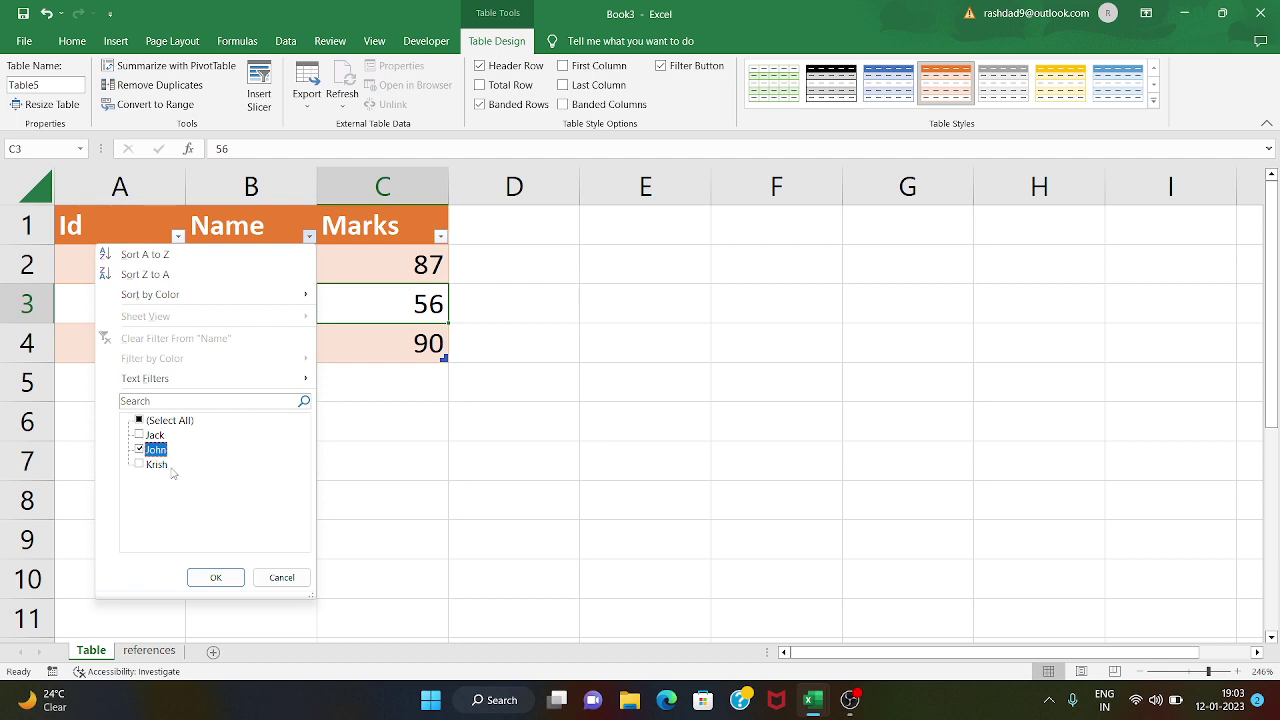
click(216, 578)
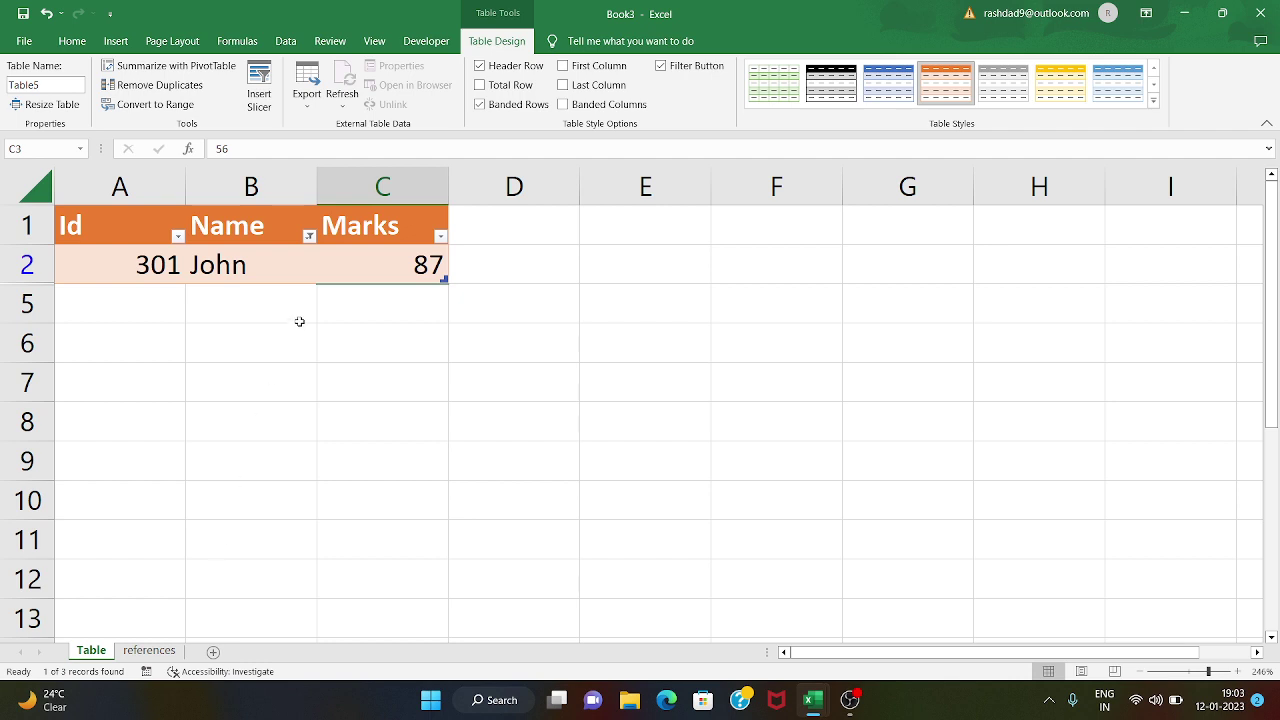
click(309, 236)
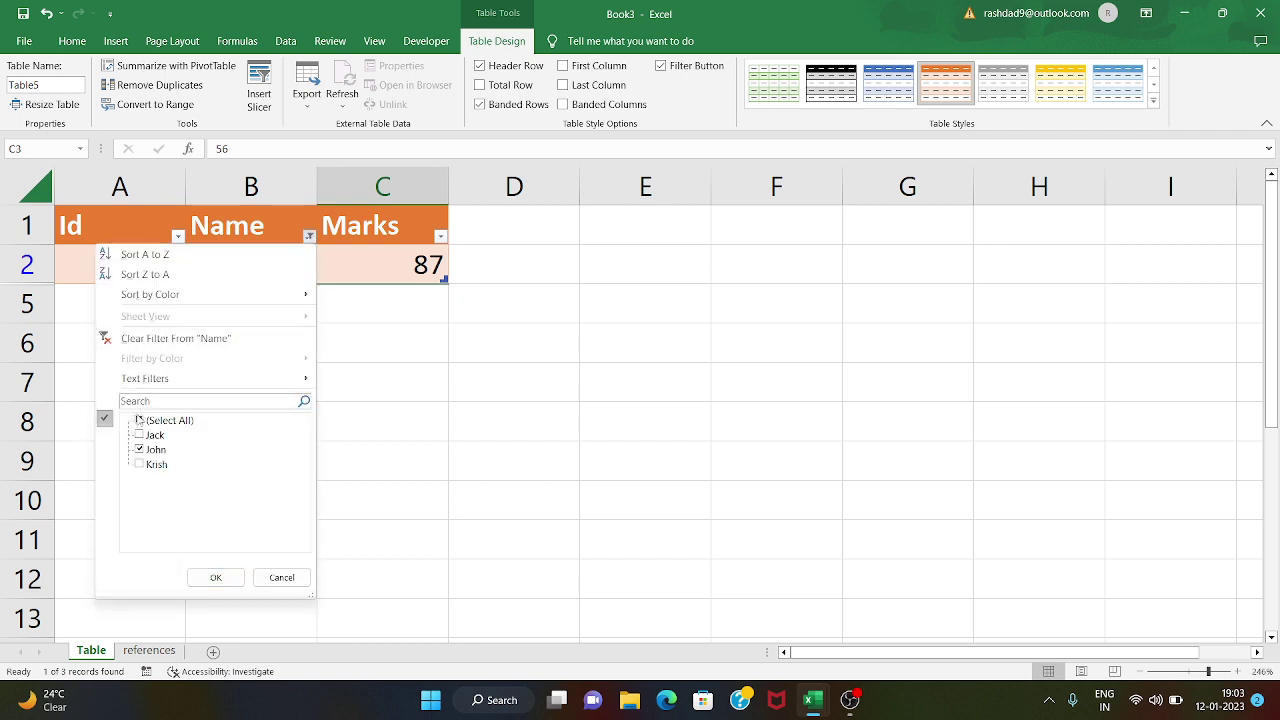
click(139, 420)
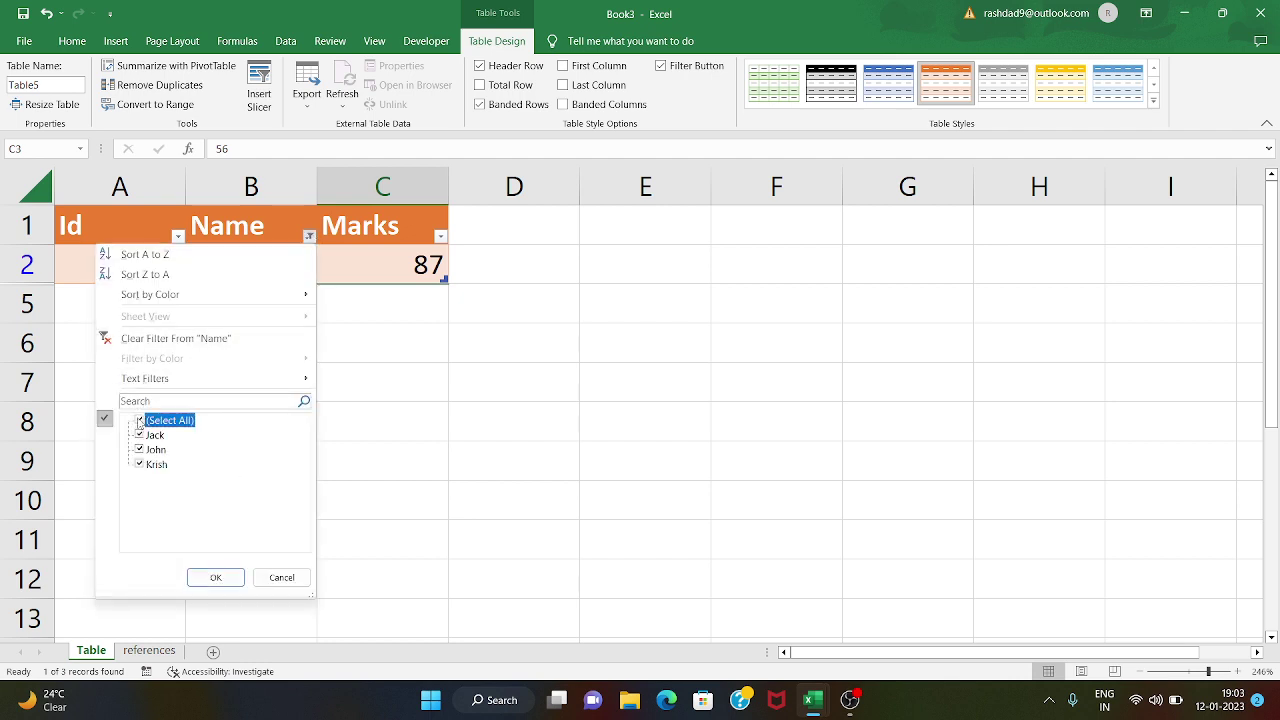
click(216, 577)
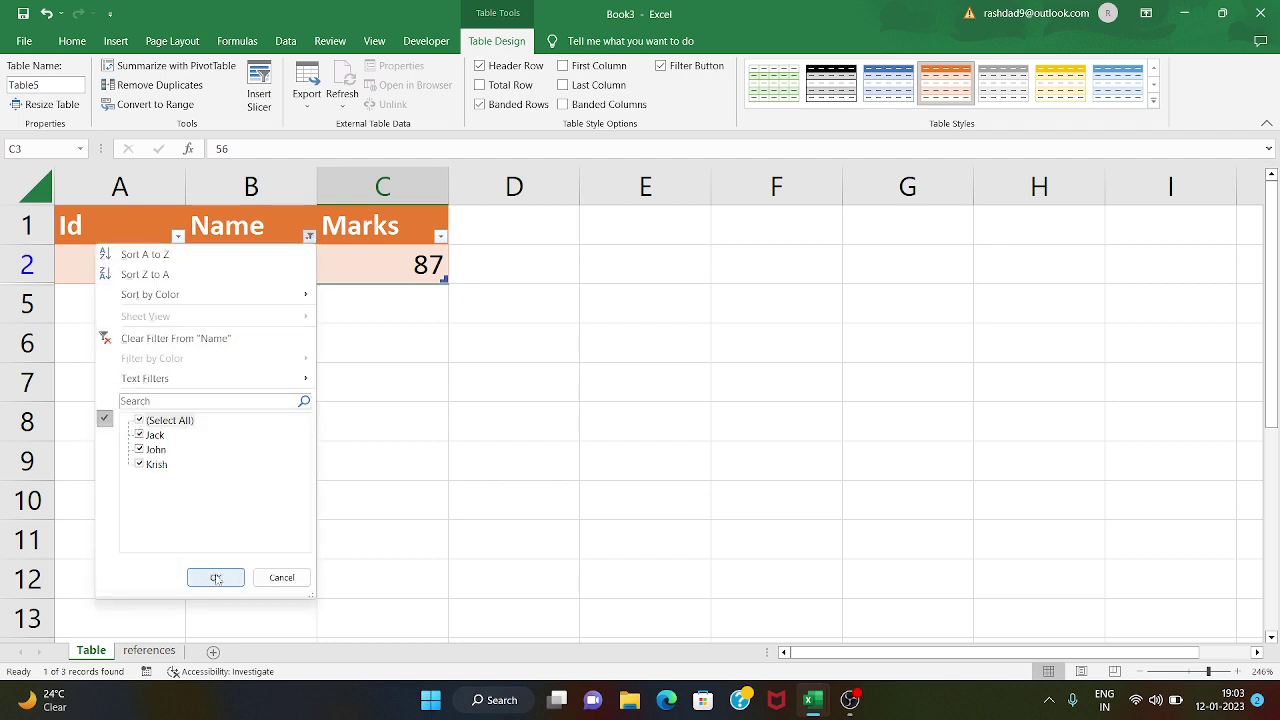
Step: Sort names A to Z, then sort Marks largest to smallest, toggling filter buttons off and on
click(309, 238)
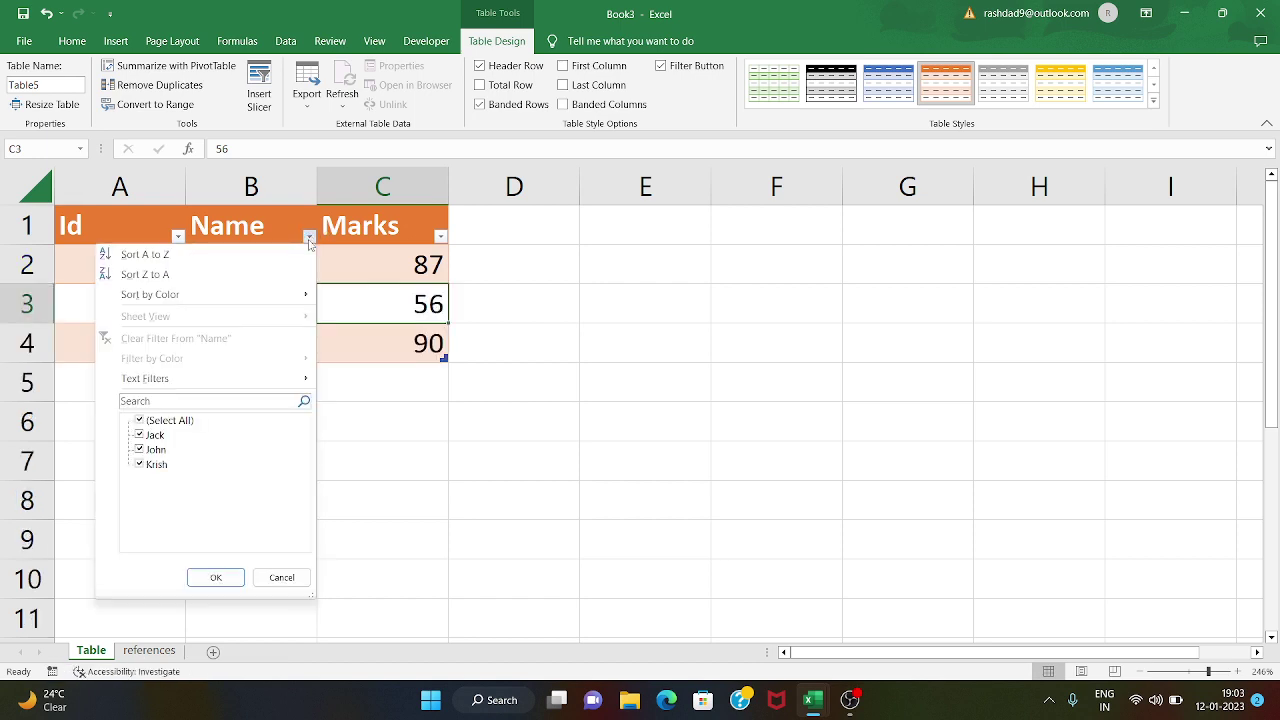
mouse_move(145, 378)
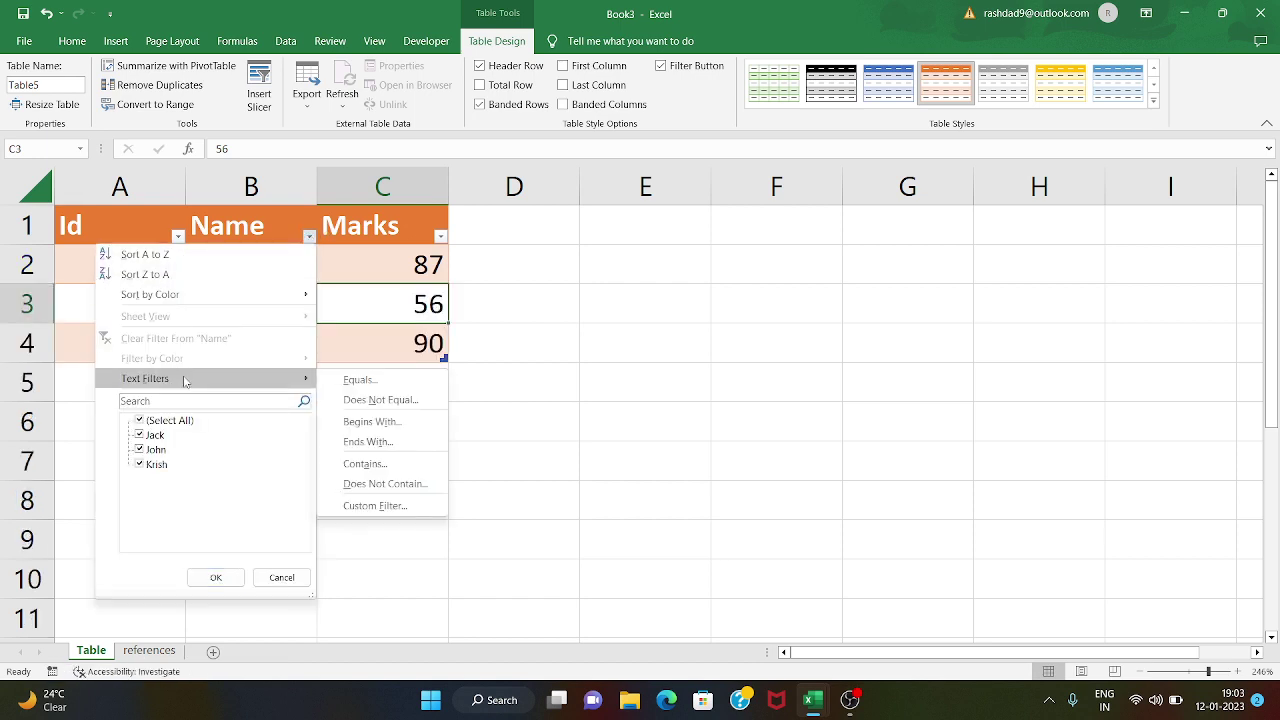
click(170, 253)
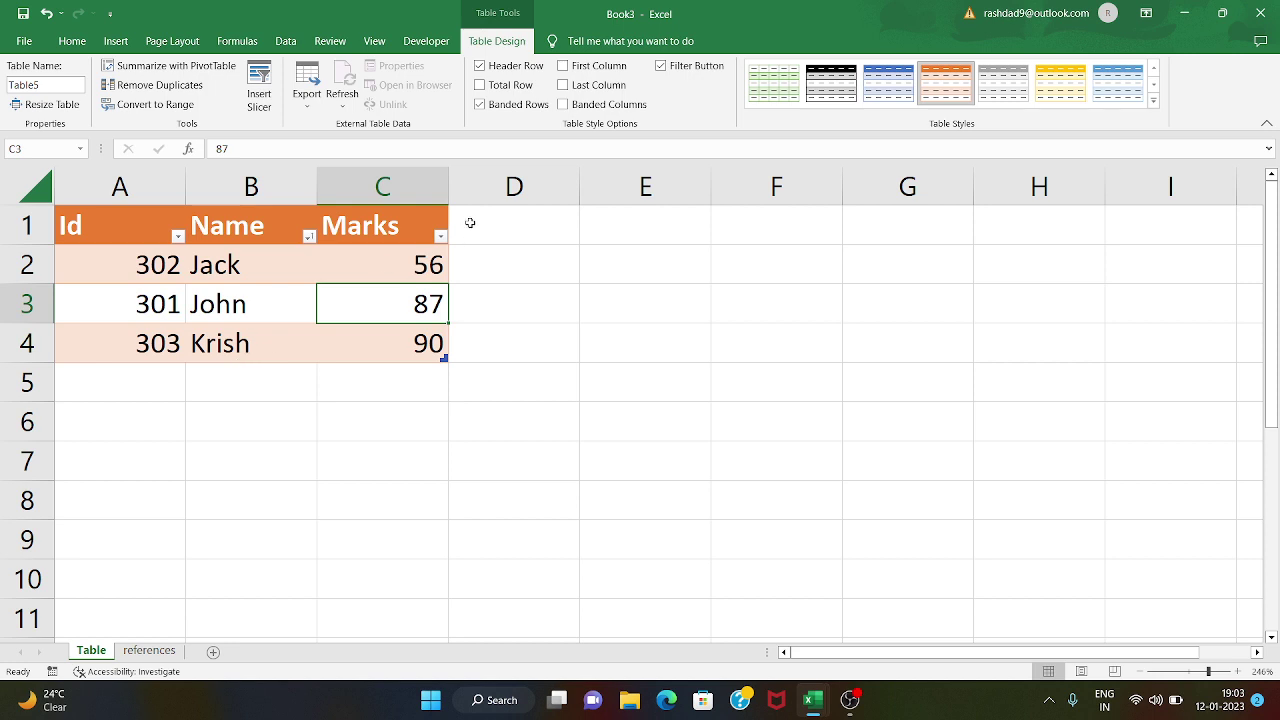
click(440, 236)
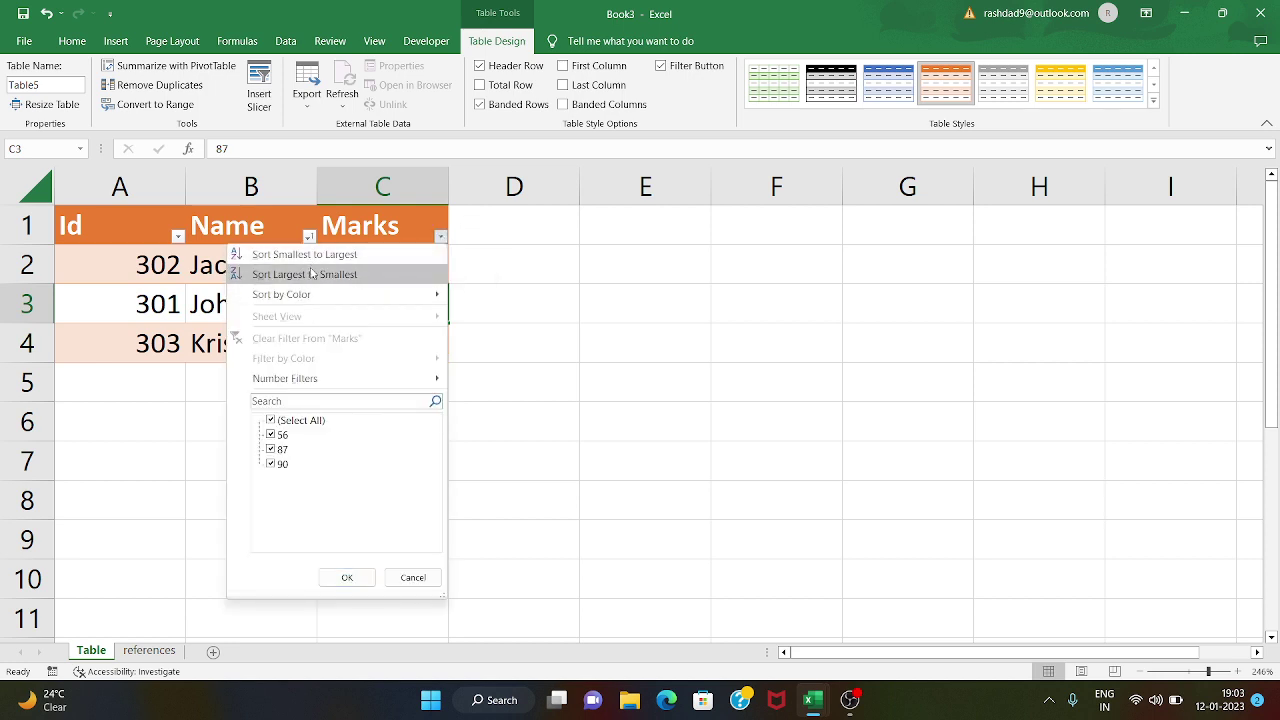
click(312, 273)
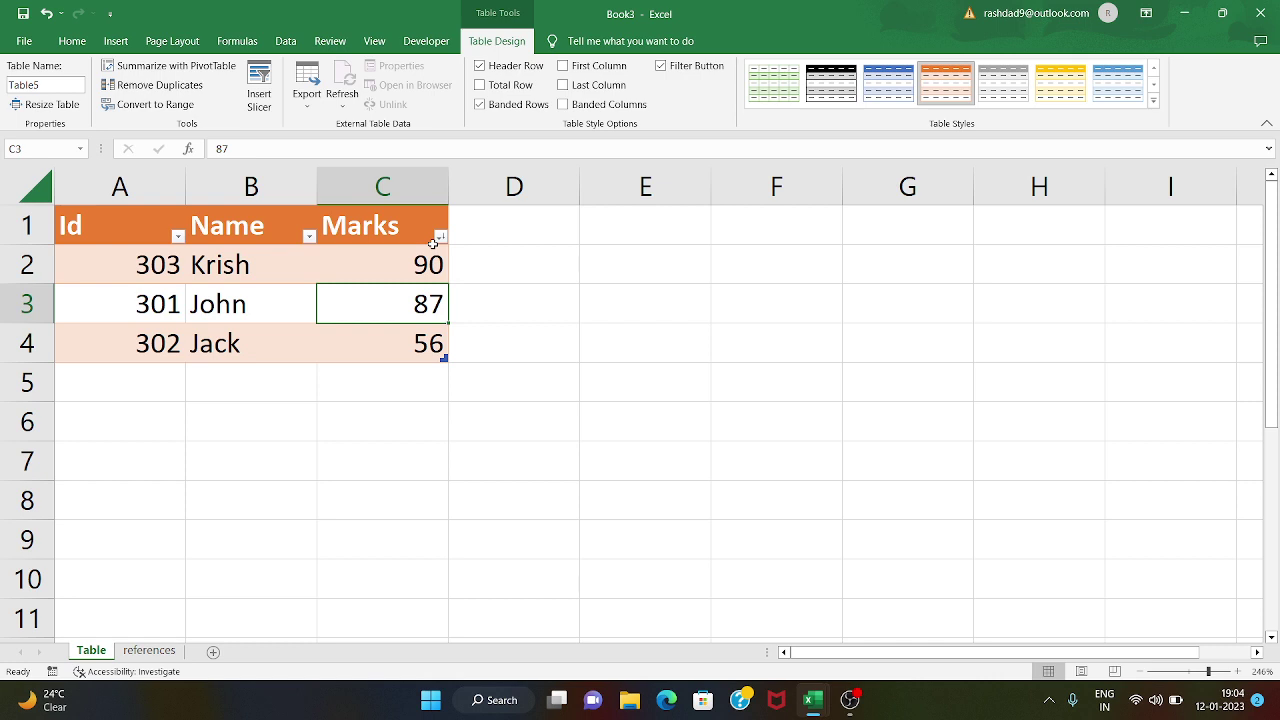
click(662, 66)
click(661, 66)
Step: On the references sheet, enter plain text 1+2 in K6, then clear it
click(148, 651)
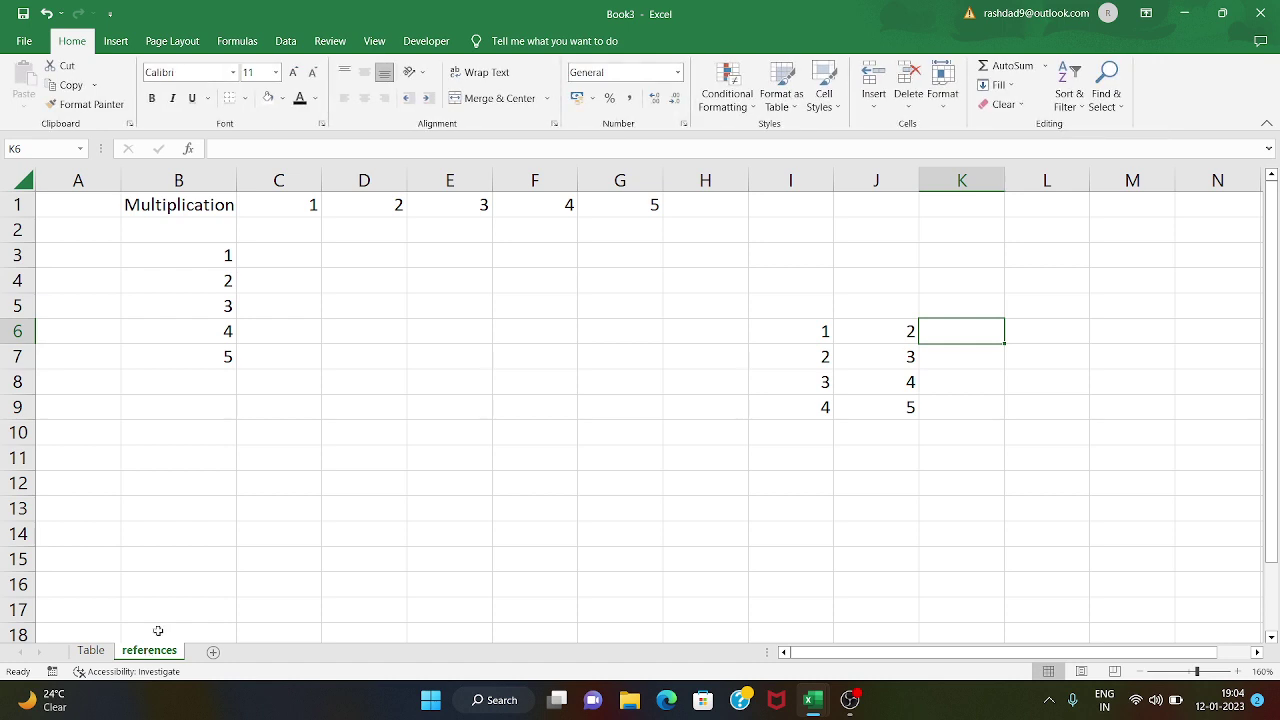
click(475, 435)
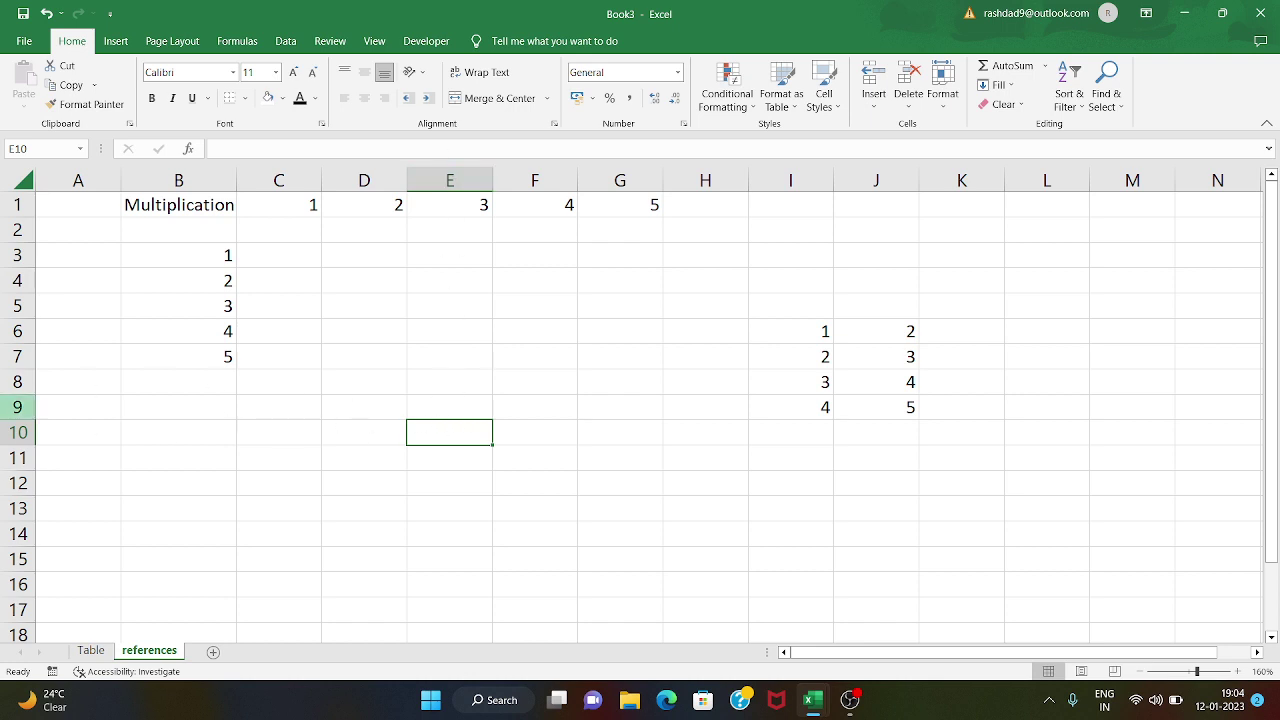
click(946, 330)
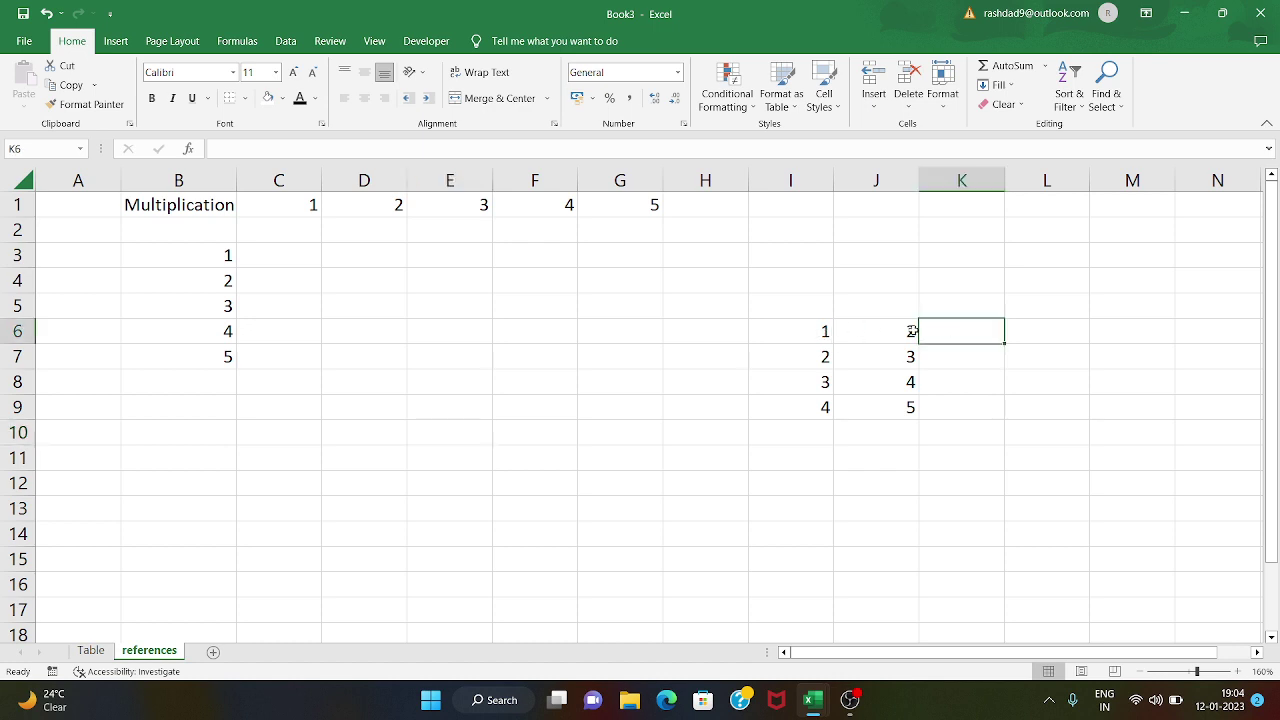
text(1)
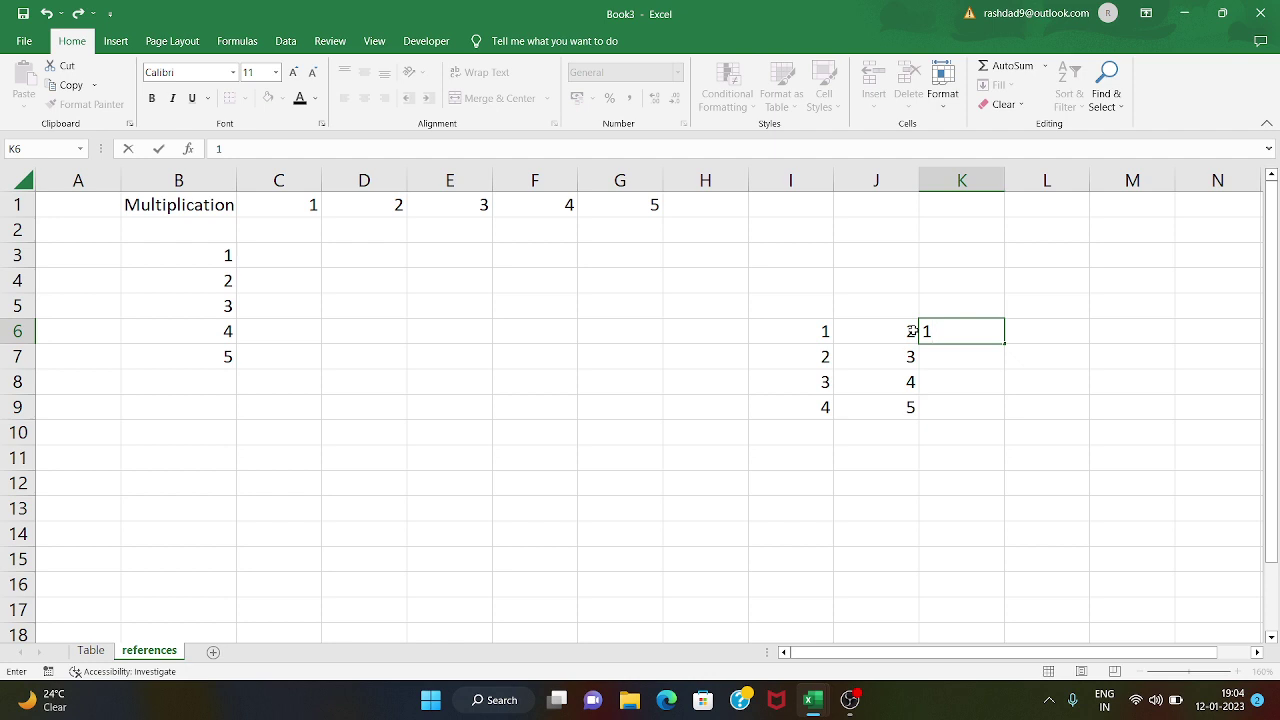
text(+2)
key(Return)
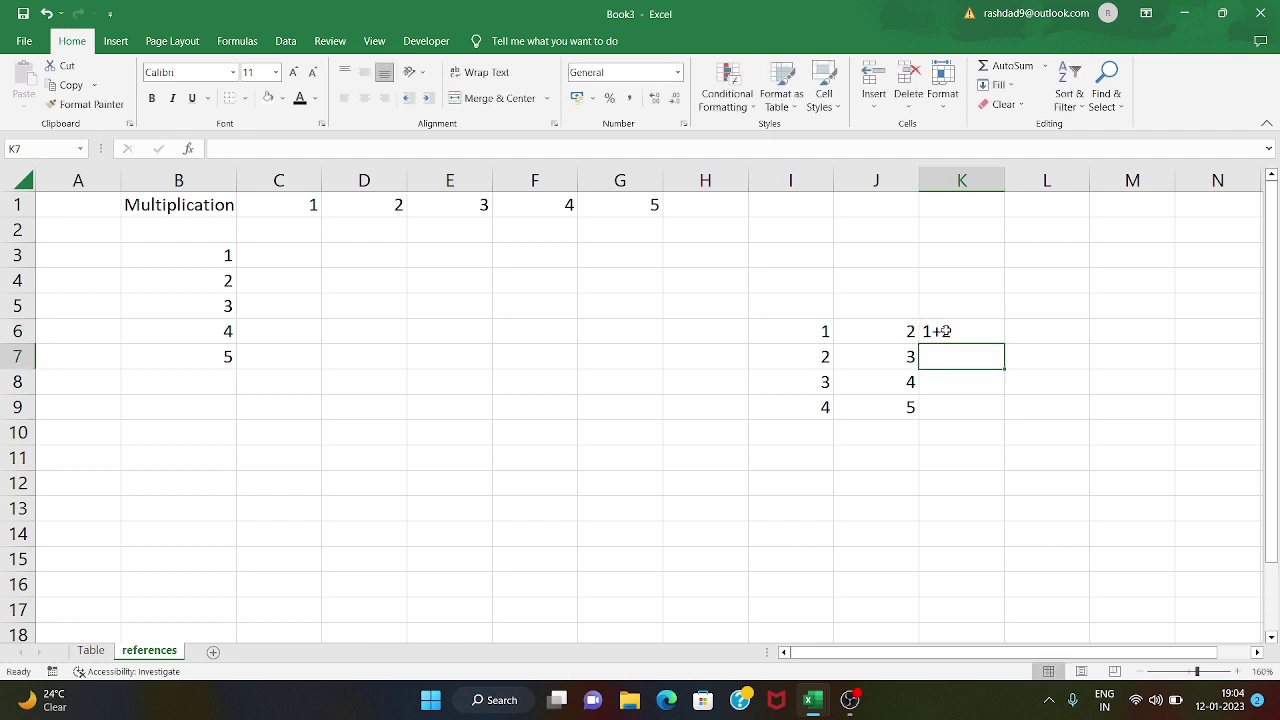
click(945, 331)
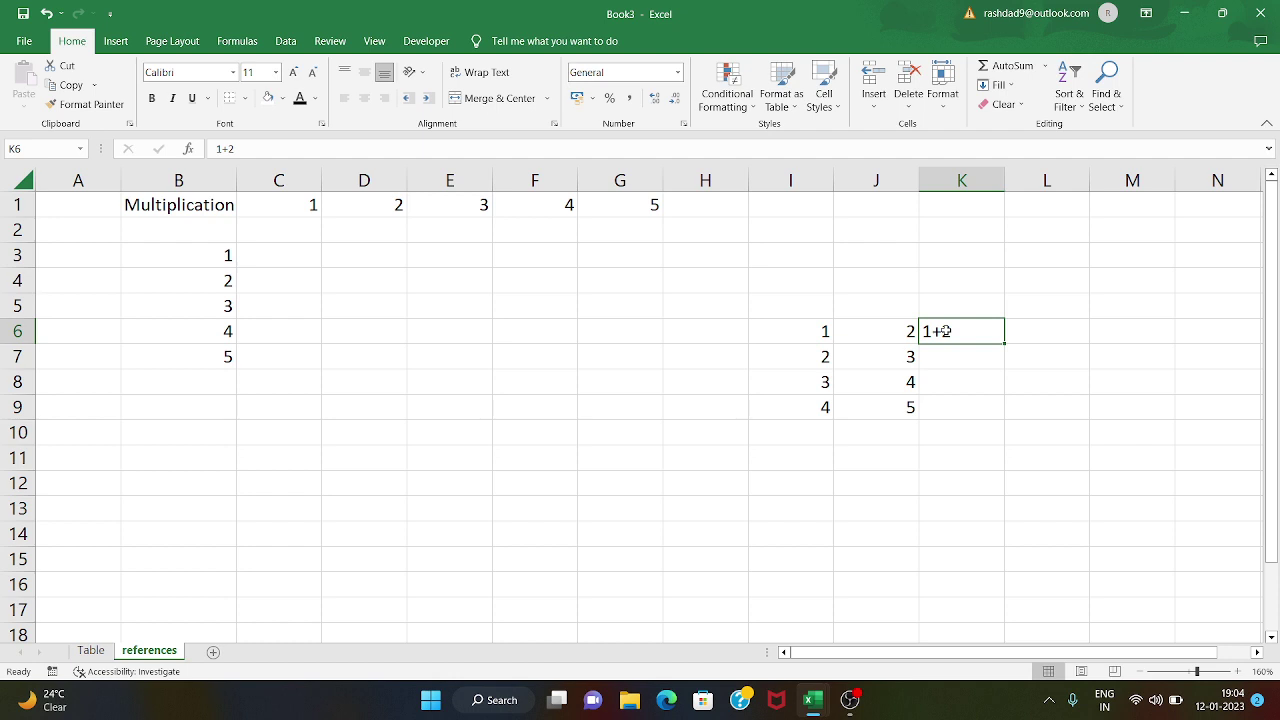
key(BackSpace)
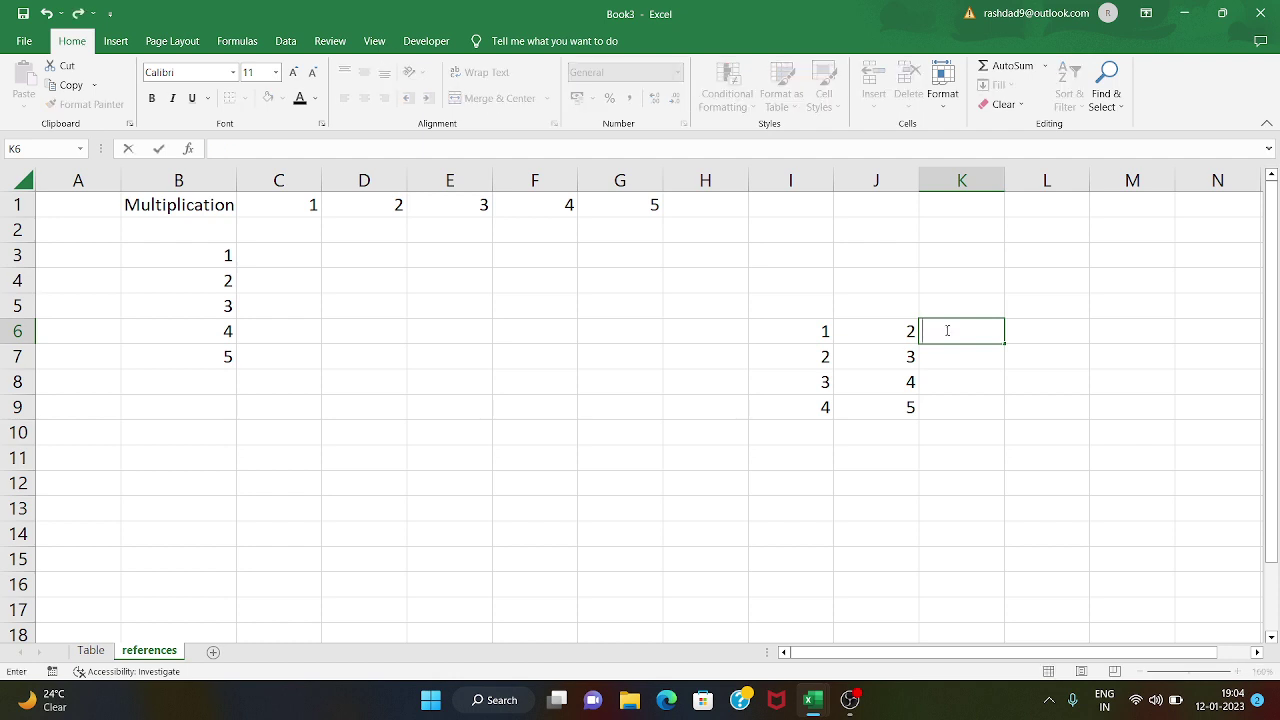
Step: Enter hard-coded formulas =1+2 in K6 and =2+3 in K7
text(=)
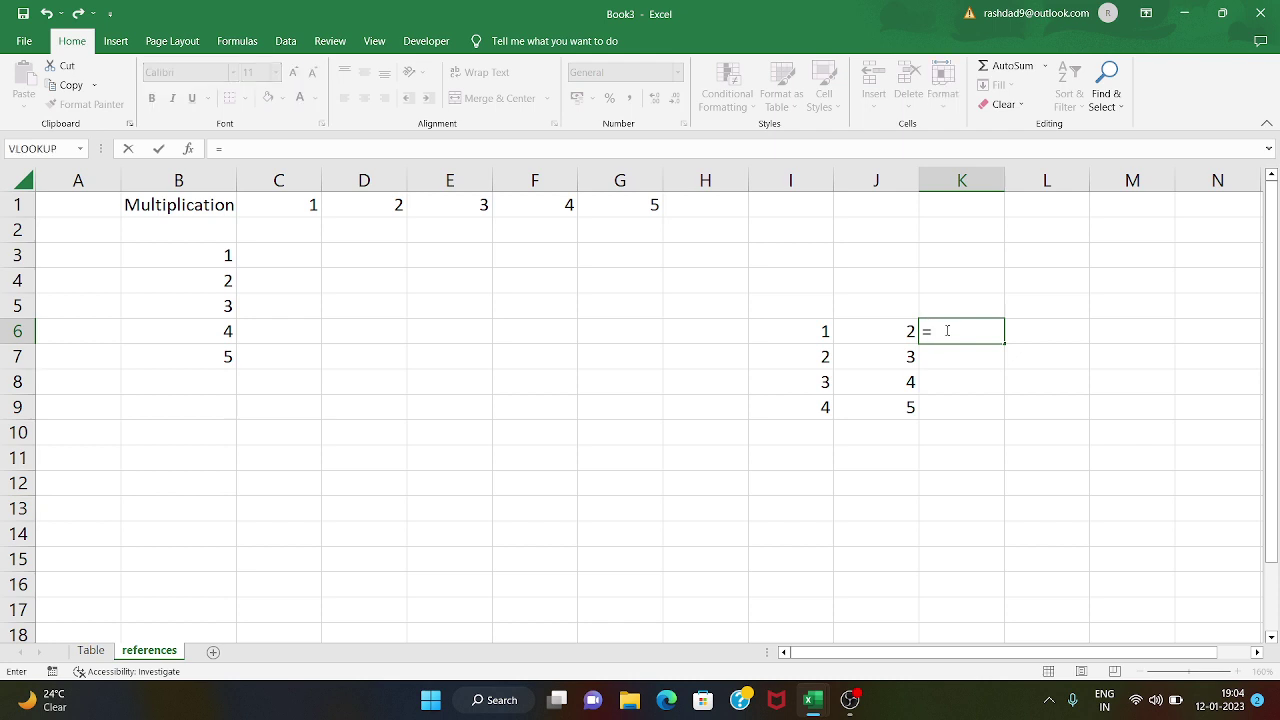
text(1)
text(+2)
key(Return)
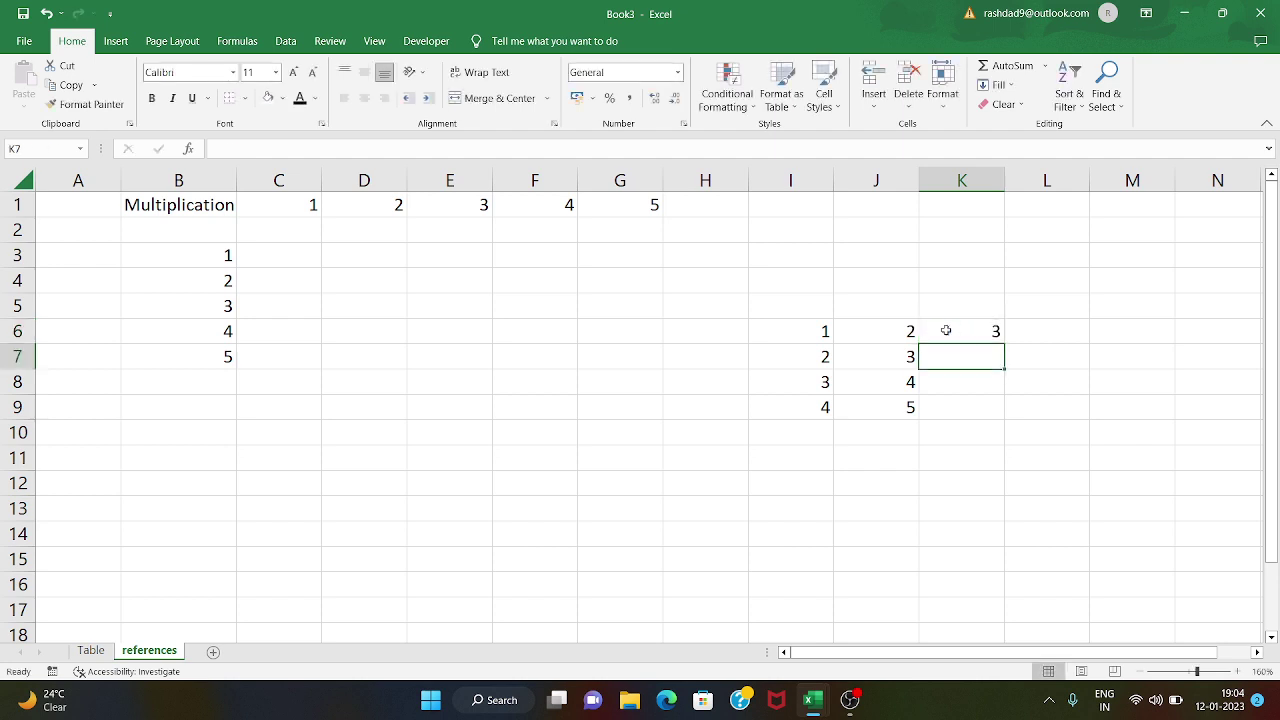
text(=)
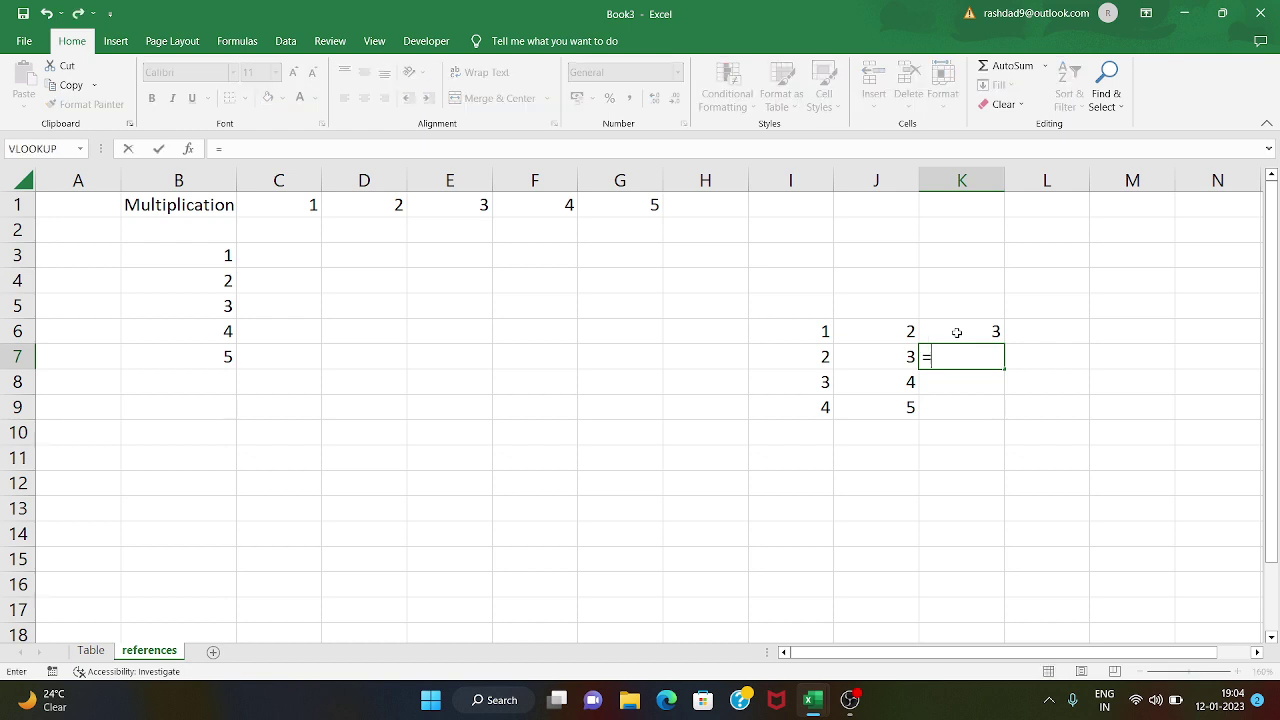
text(2+3)
key(Return)
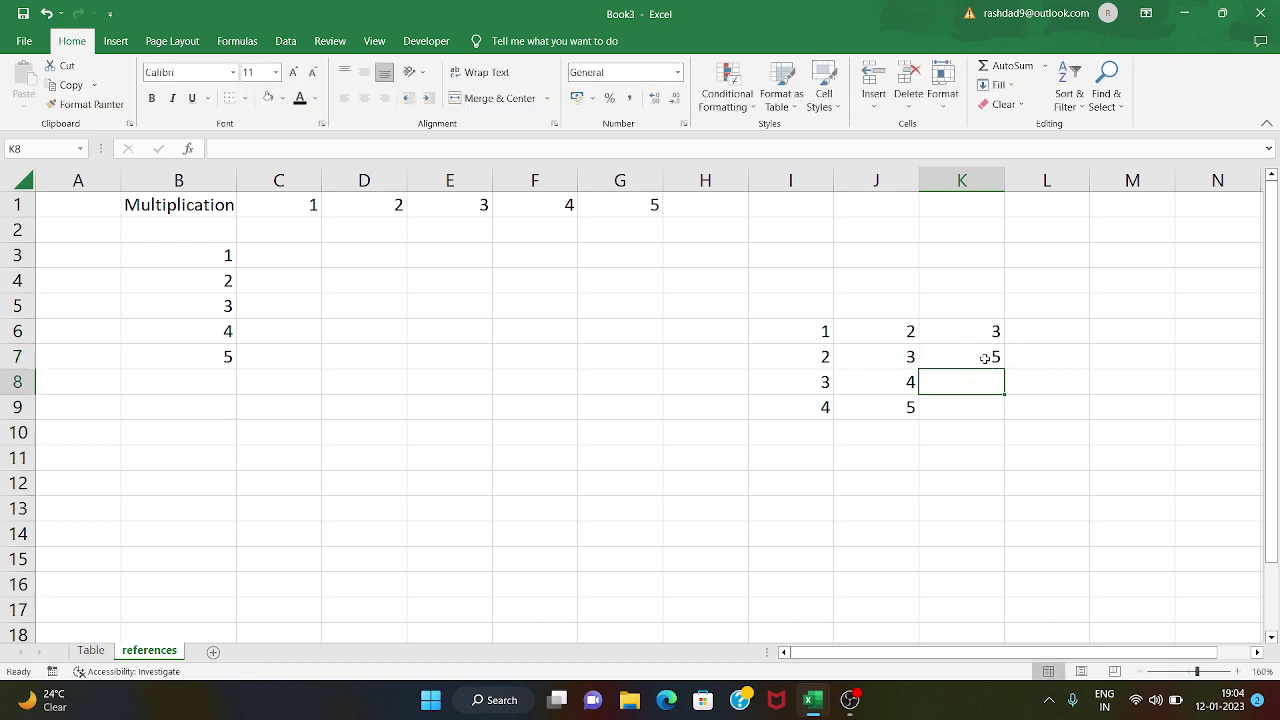
click(985, 358)
key(BackSpace)
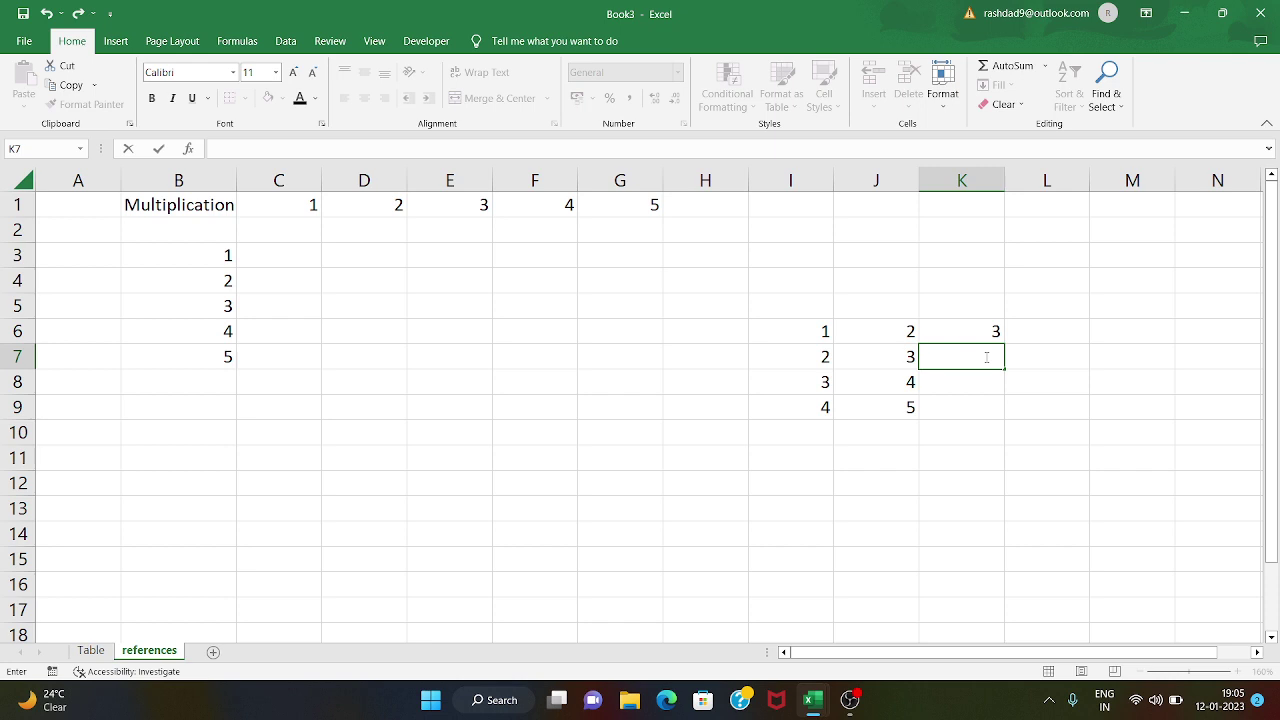
text(=2+3)
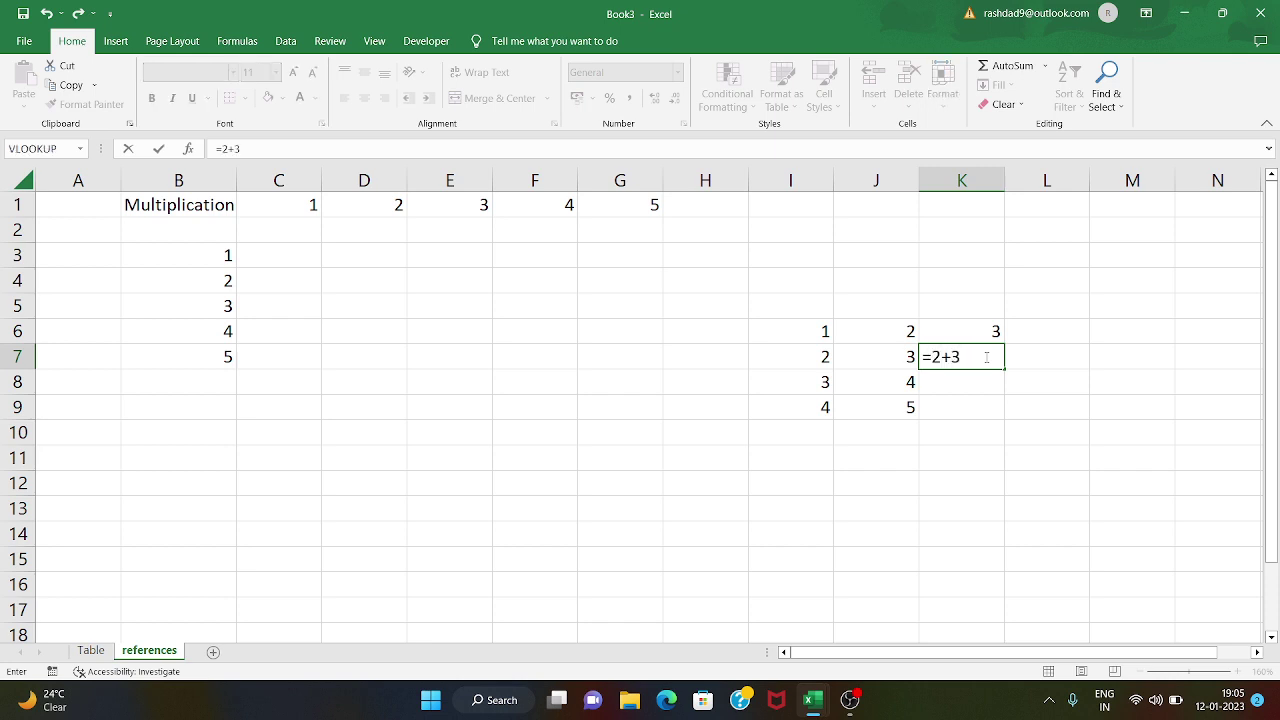
key(Return)
Step: Change I7 to 5 to see K7 doesn't update, then restore I7 to 2
click(824, 357)
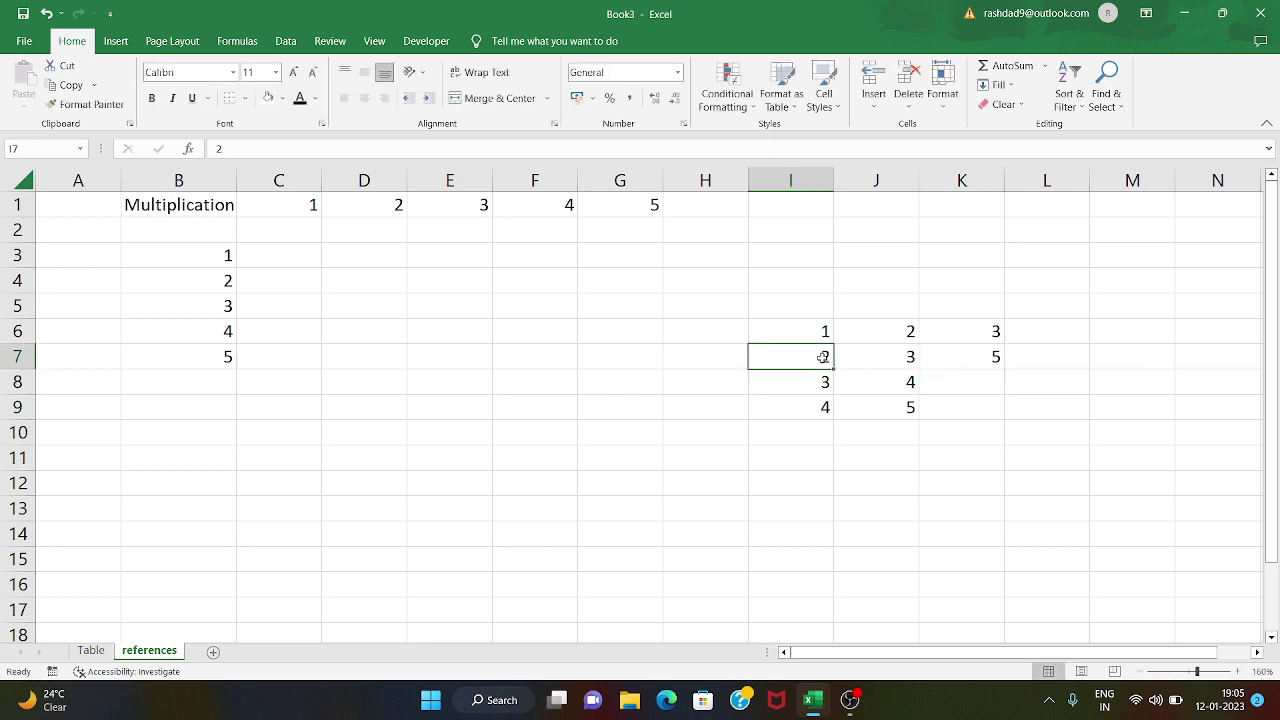
key(BackSpace)
text(5)
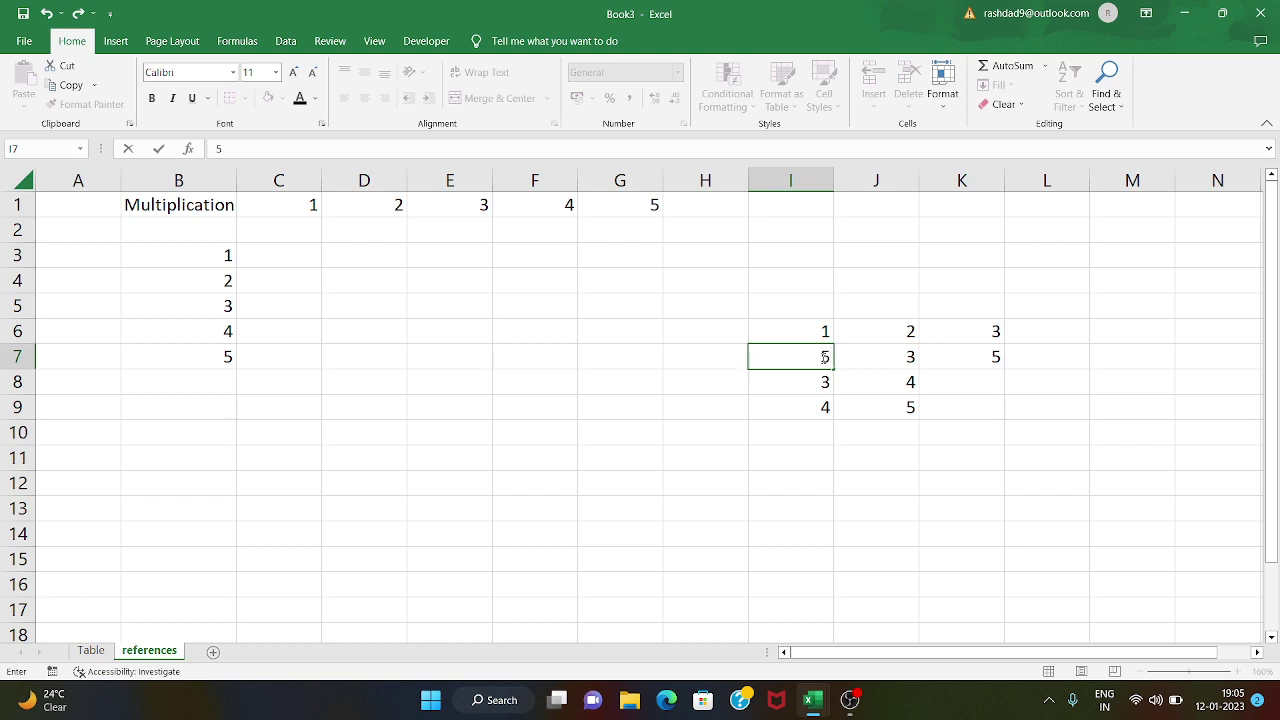
key(Return)
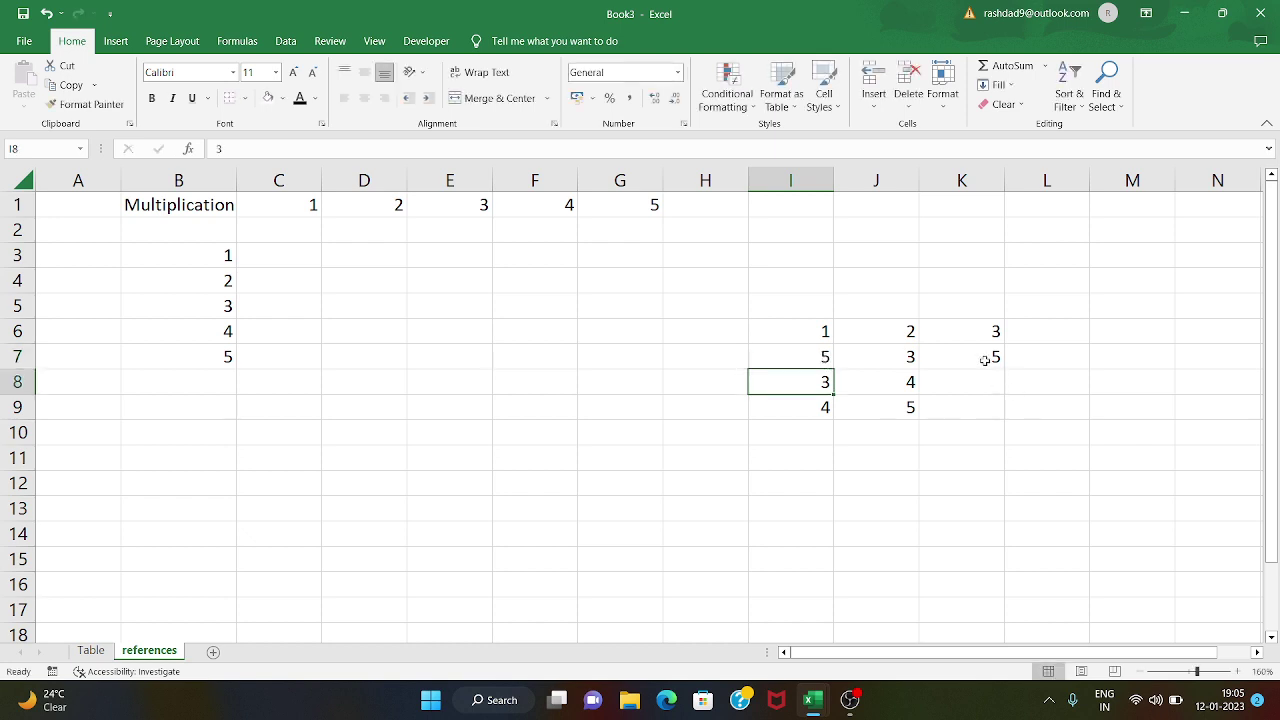
click(985, 360)
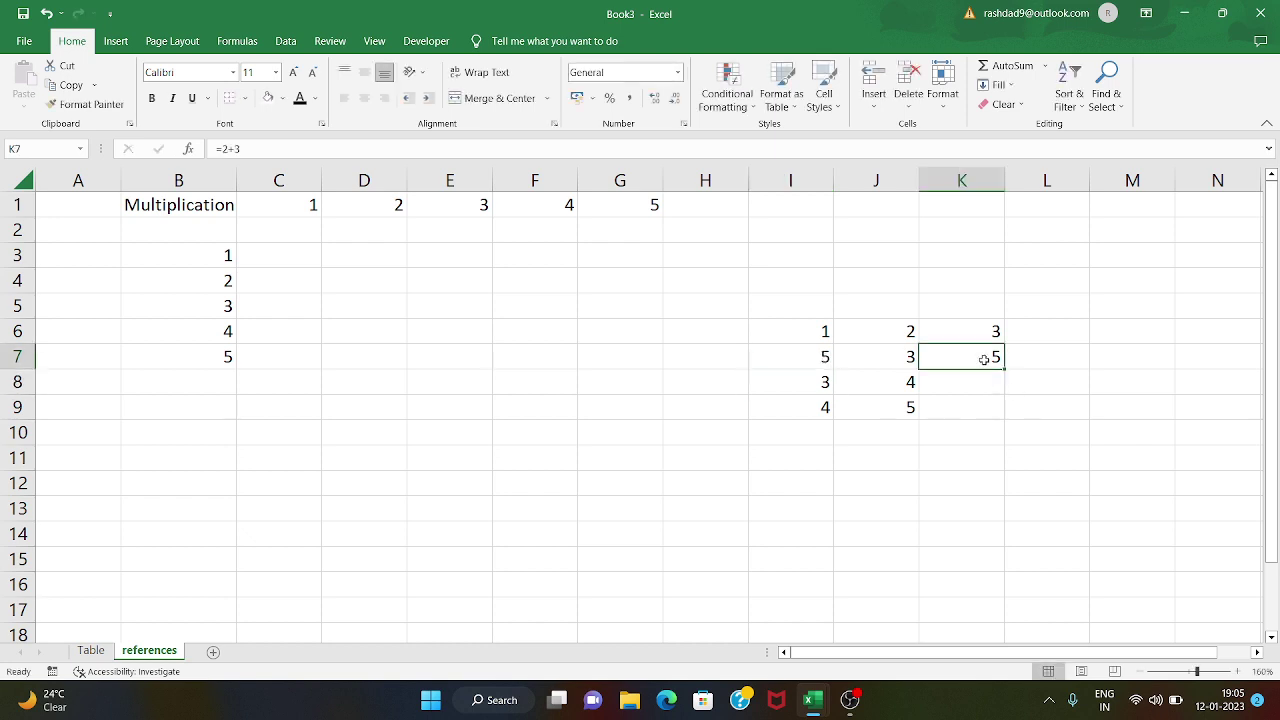
click(825, 363)
key(BackSpace)
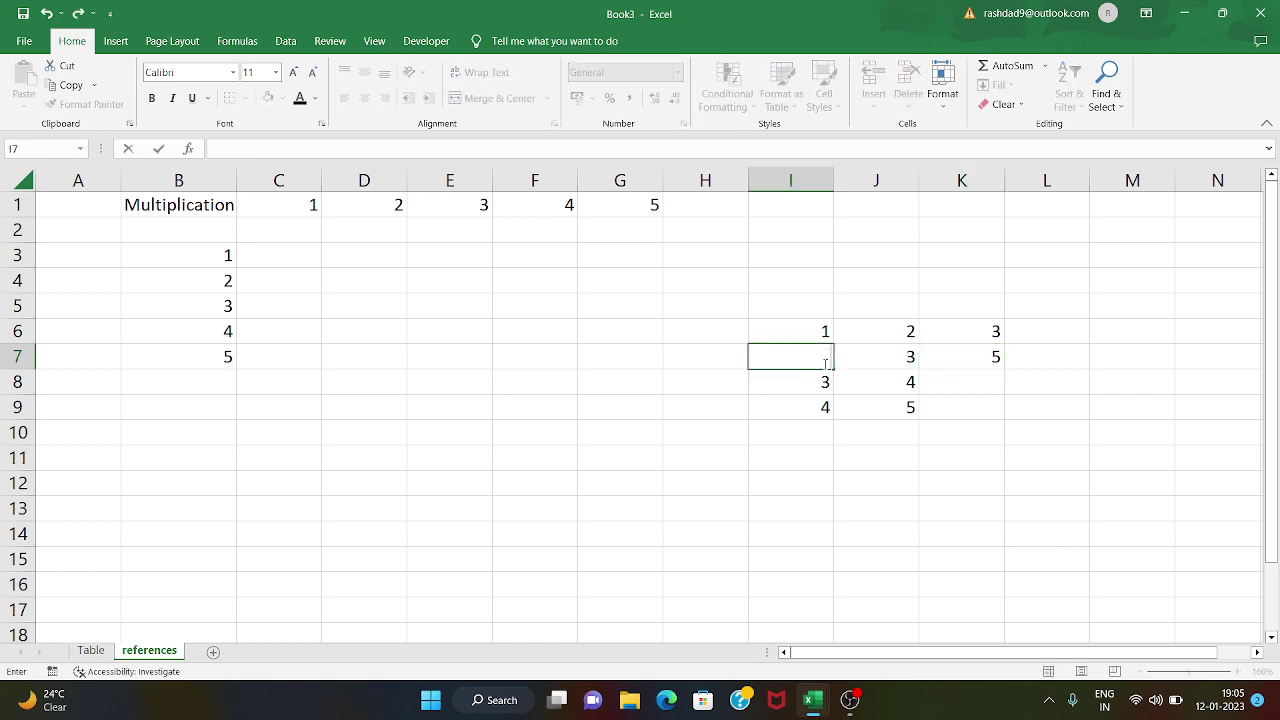
text(2)
click(951, 356)
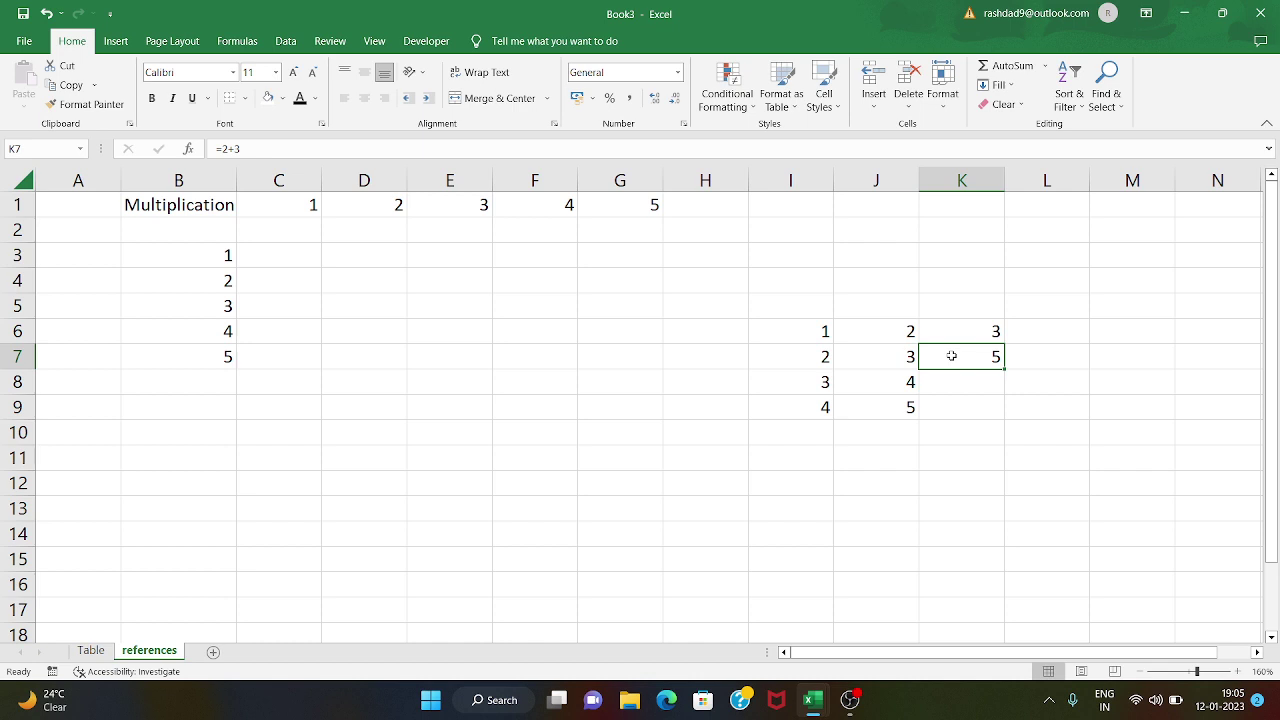
Step: Delete the hard-coded formulas from K7 and K6
double_click(951, 356)
key(BackSpace)
key(BackSpace)
key(BackSpace)
click(955, 330)
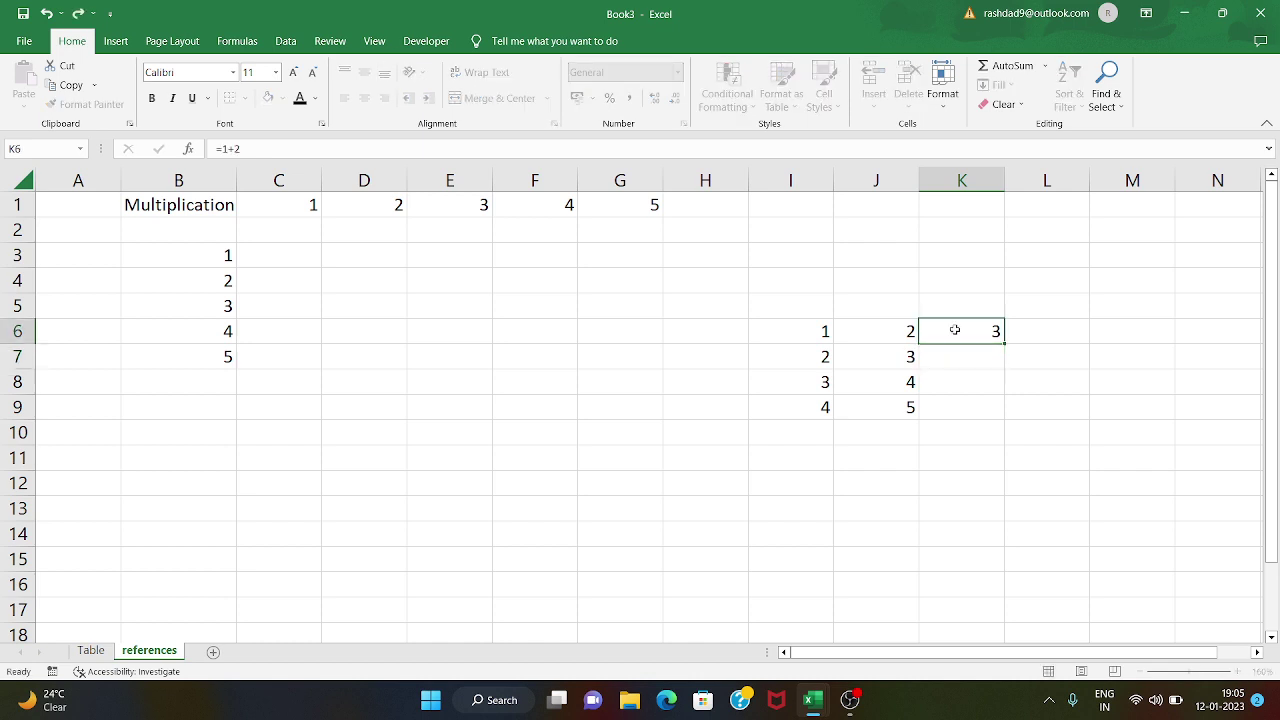
double_click(955, 330)
key(BackSpace)
key(BackSpace)
key(BackSpace)
Step: Enter reference formulas =I6+J6 in K6 and =I7+J7 in K7
text(=)
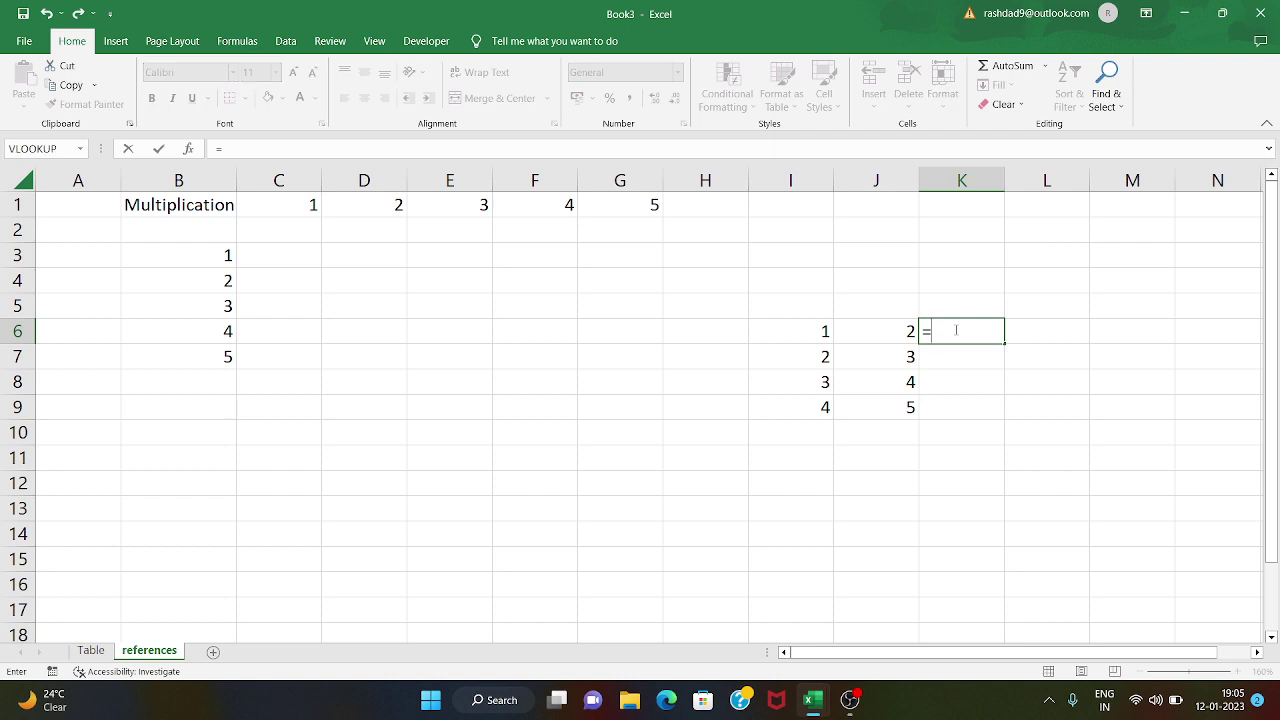
click(810, 335)
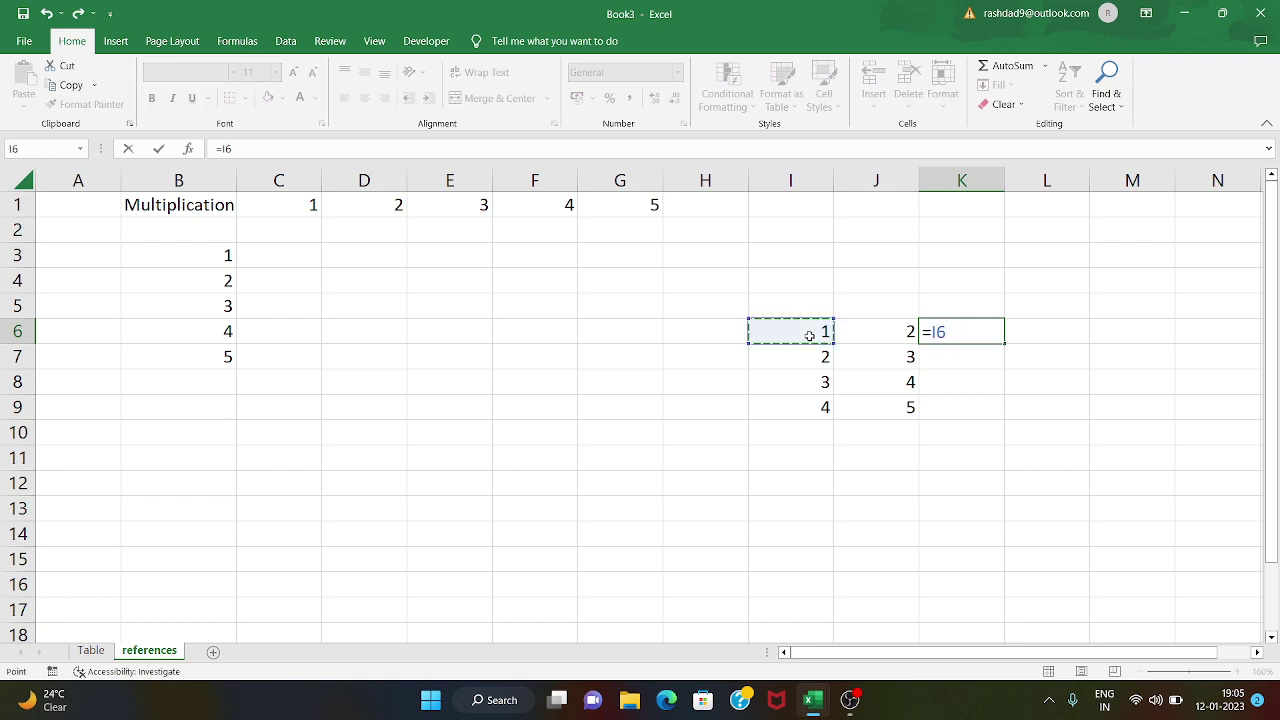
text(+)
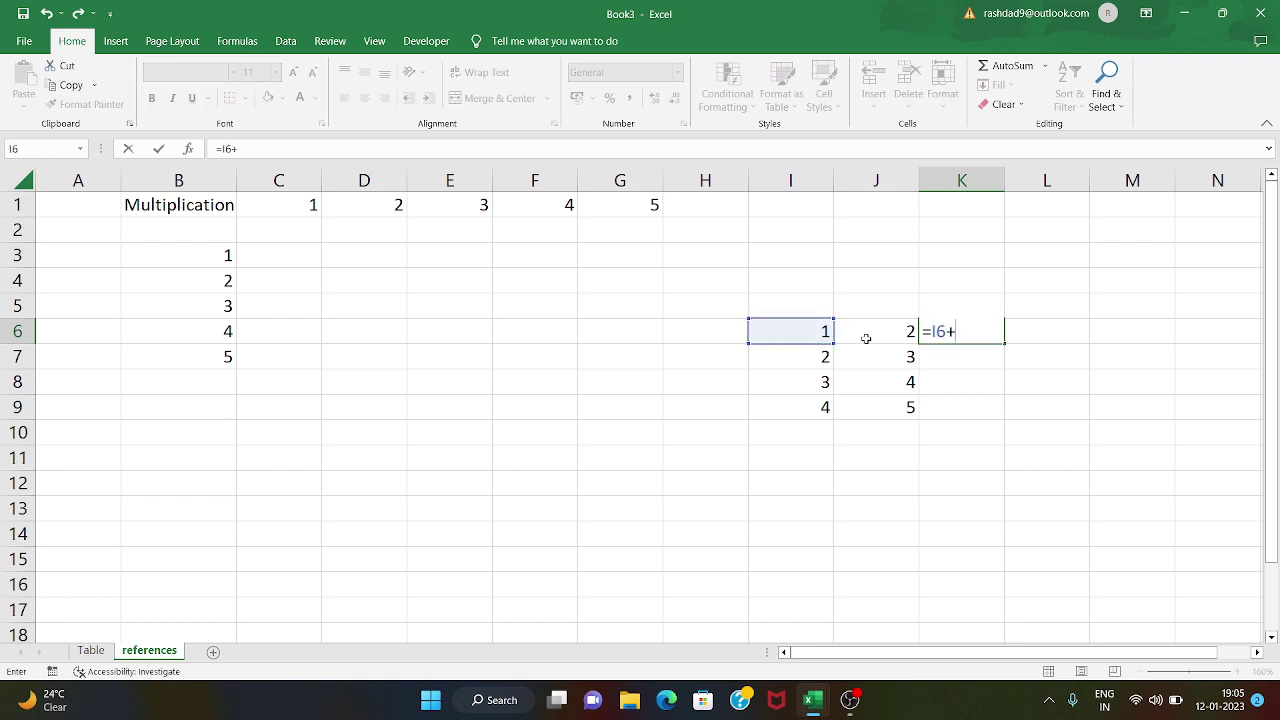
click(866, 339)
key(Return)
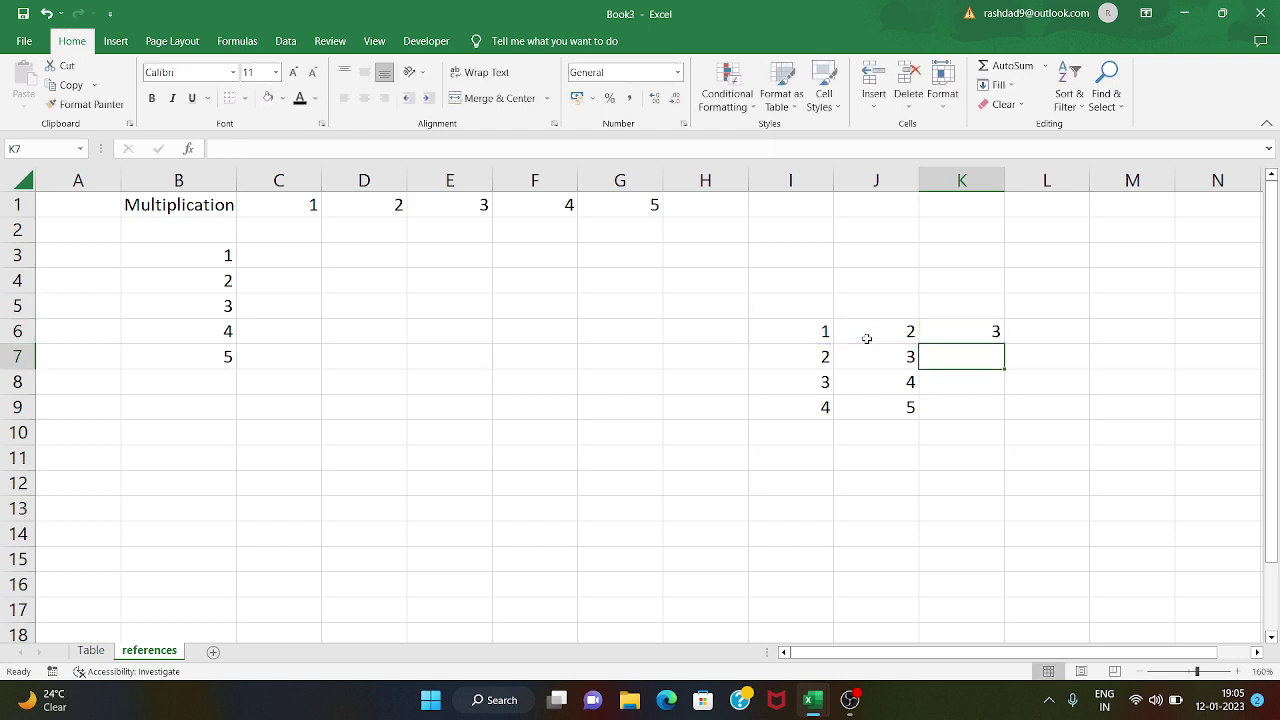
text(=)
click(822, 359)
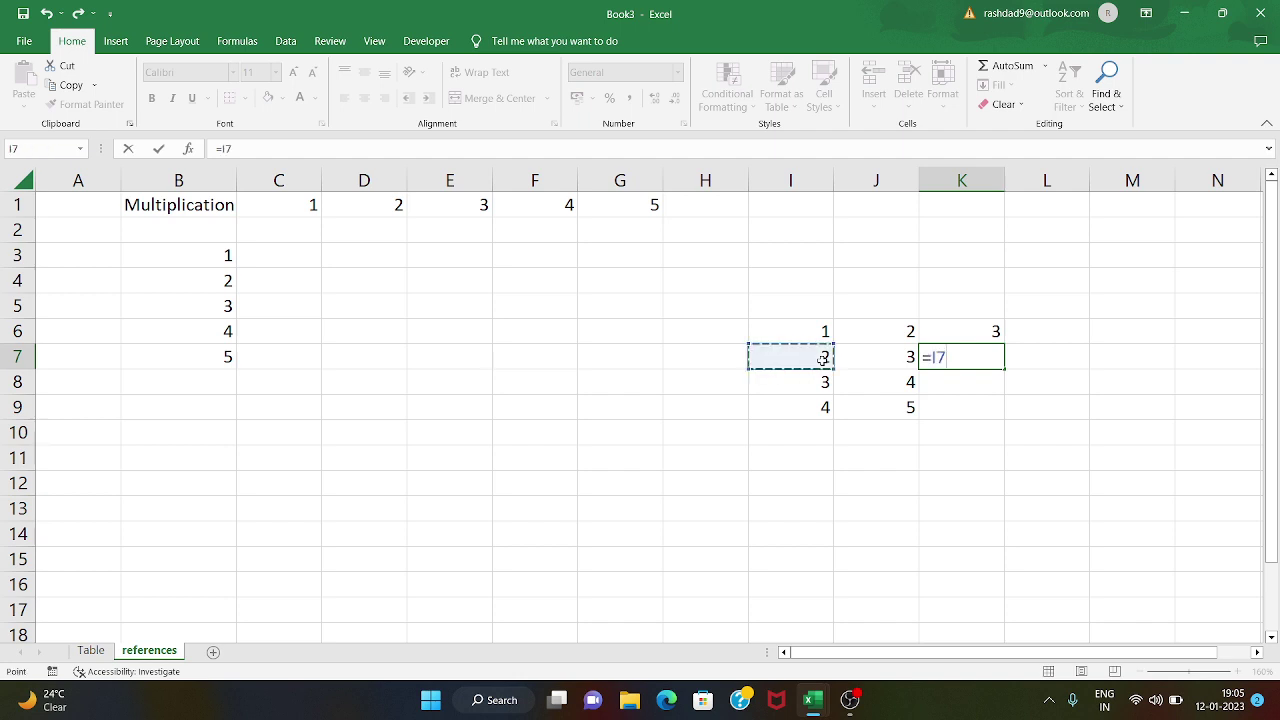
text(+)
click(894, 354)
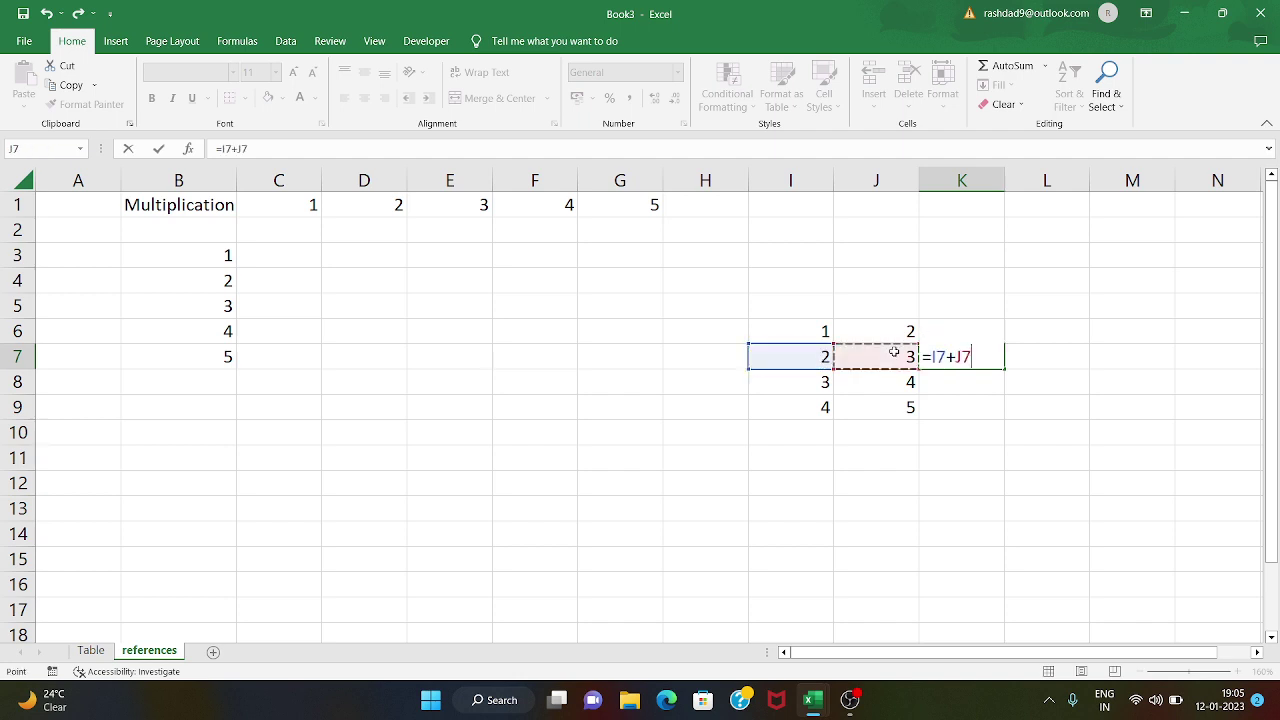
key(Return)
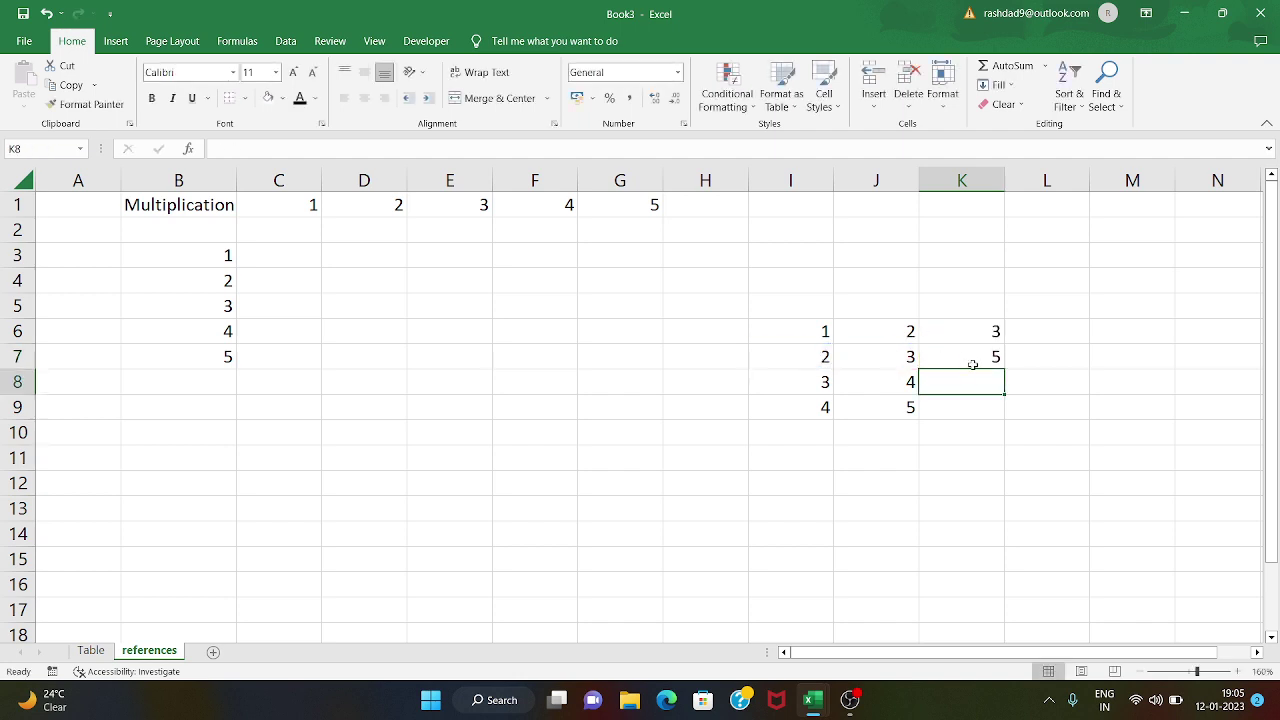
click(972, 360)
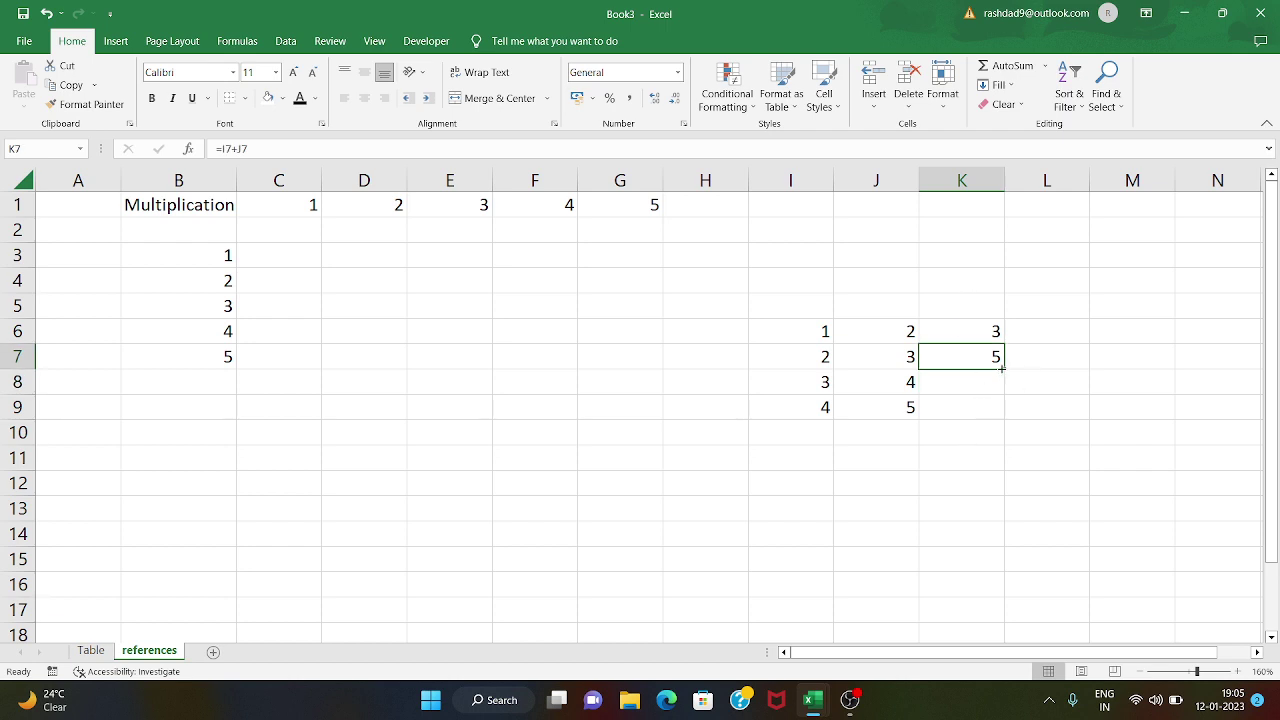
Step: Fill K7's sum formula down through K9, giving 7 and 9
drag(1003, 369, 1007, 411)
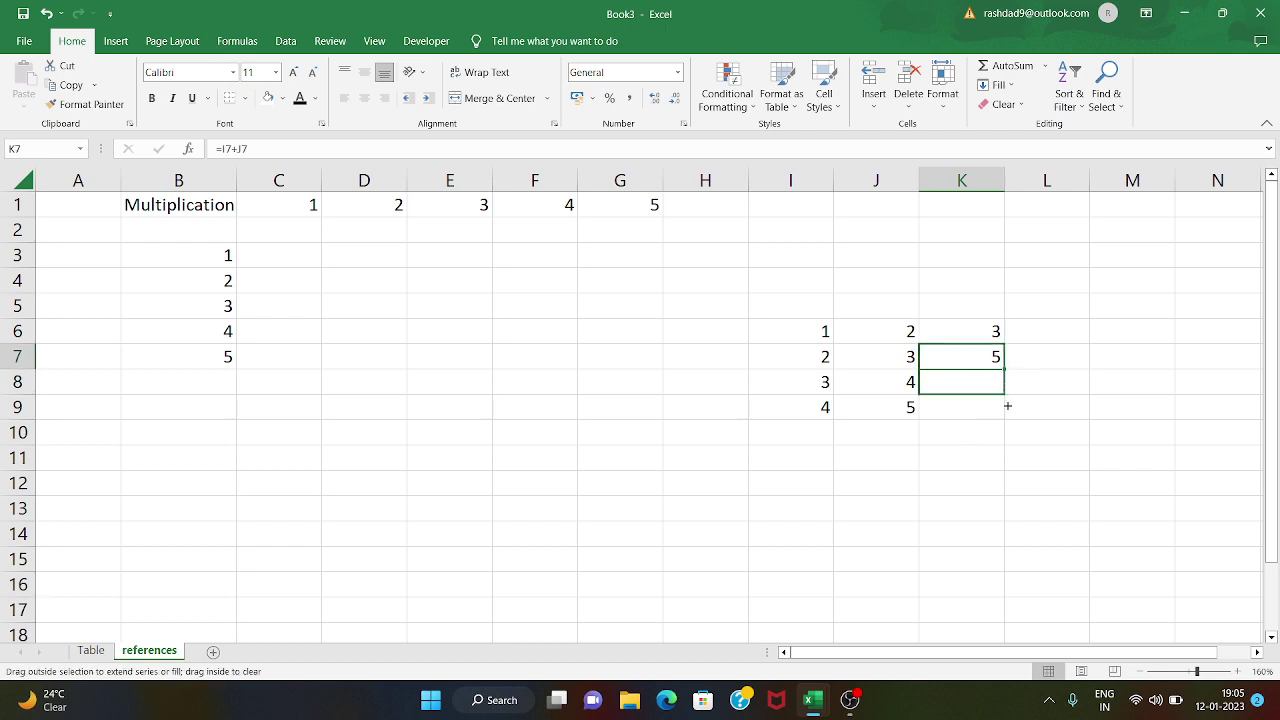
click(945, 430)
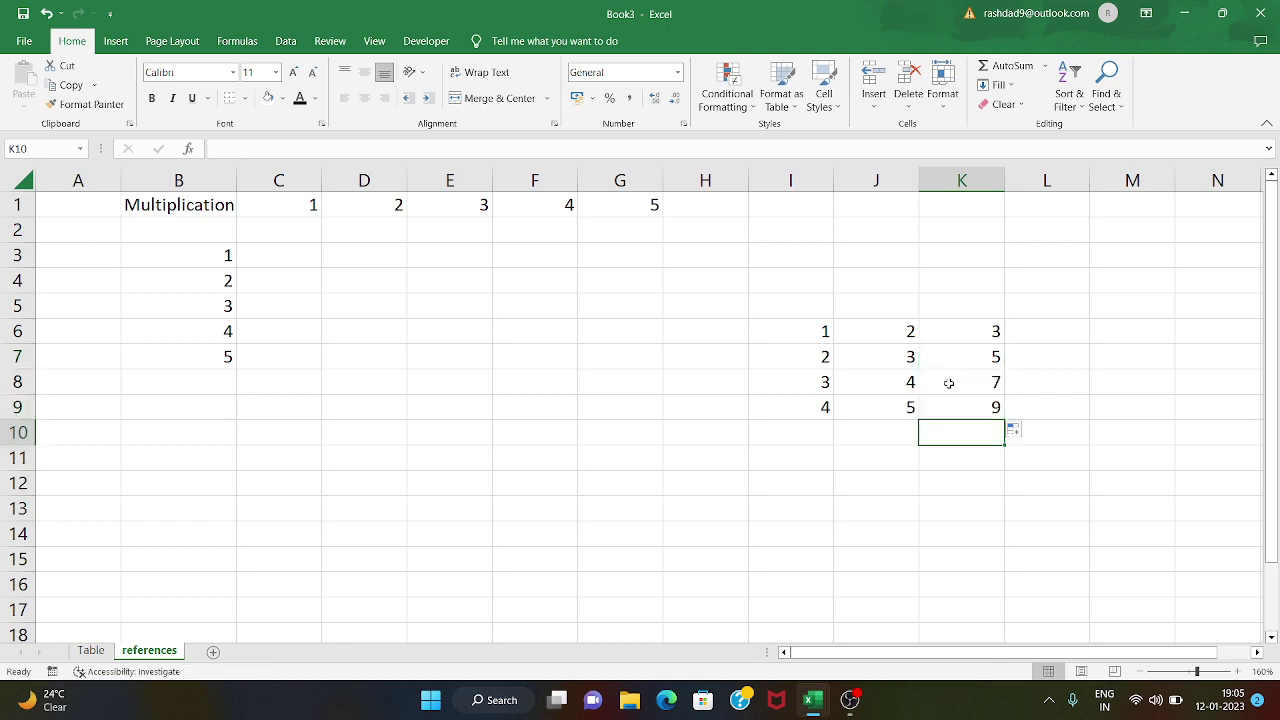
click(949, 383)
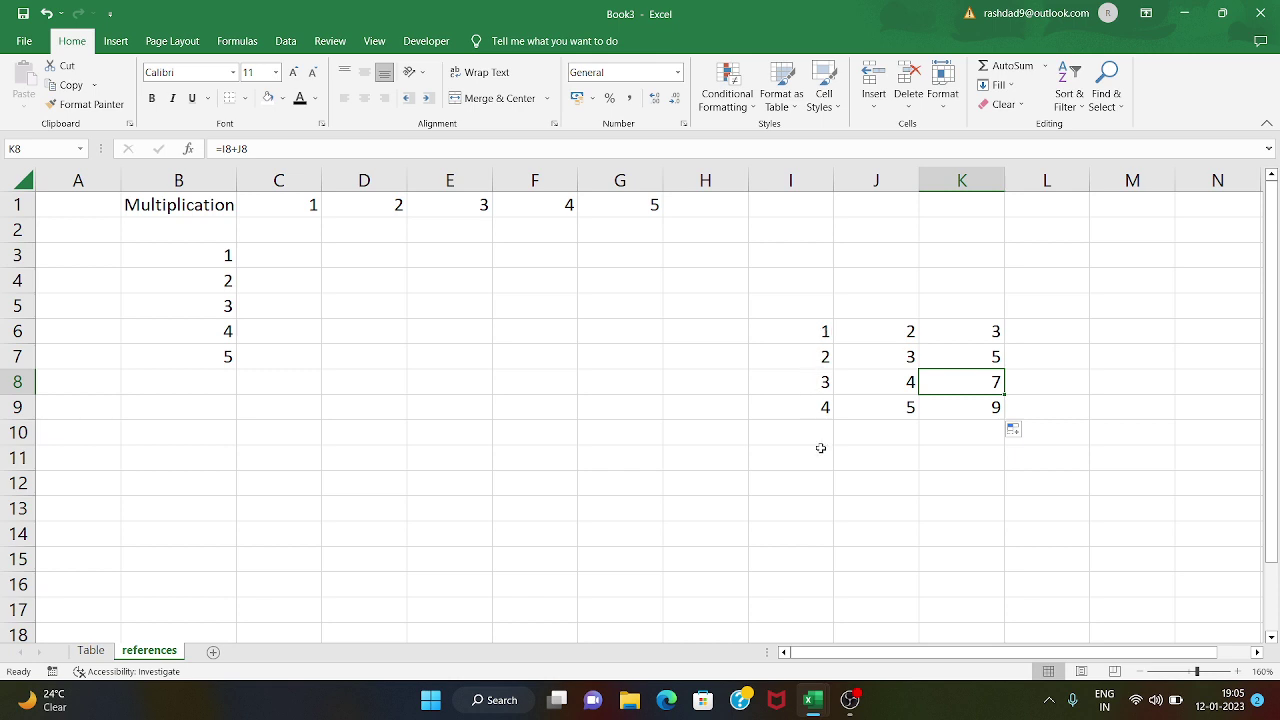
Step: Copy K6's formula right into L6 and compare its shifted references with K6
click(985, 331)
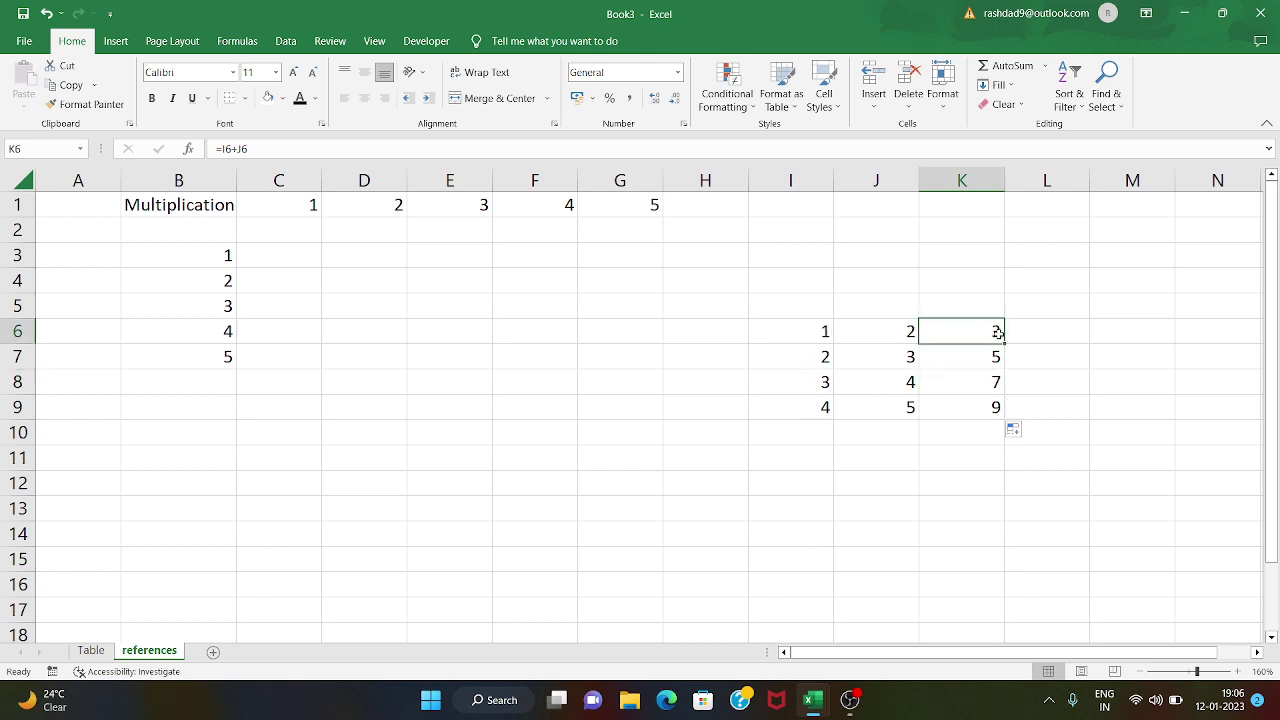
drag(1004, 342, 1106, 340)
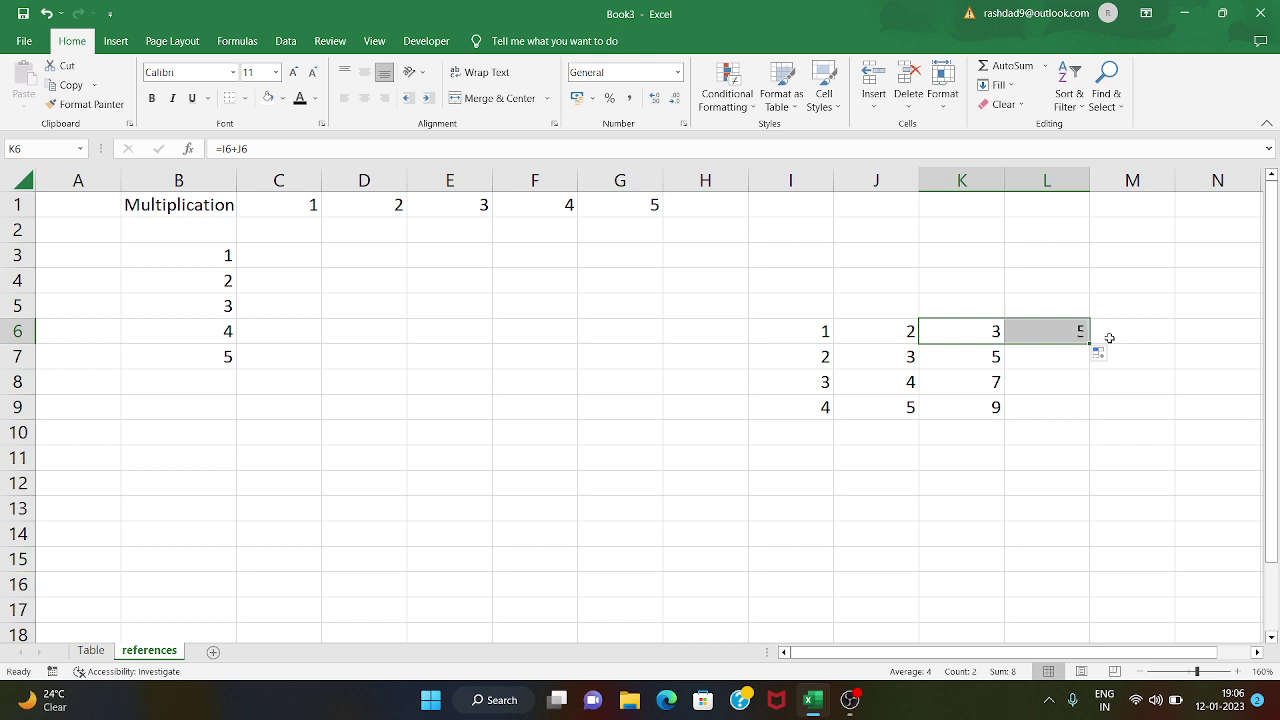
click(1034, 330)
click(903, 333)
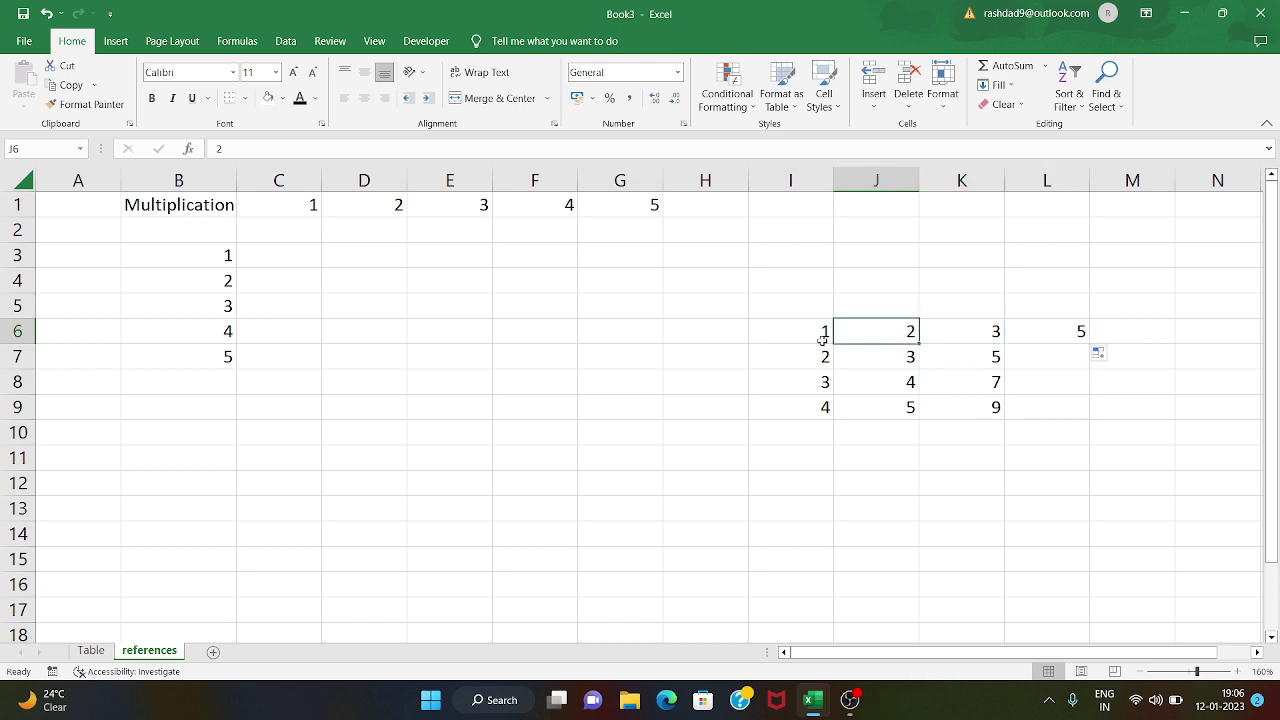
click(821, 337)
click(863, 333)
click(950, 328)
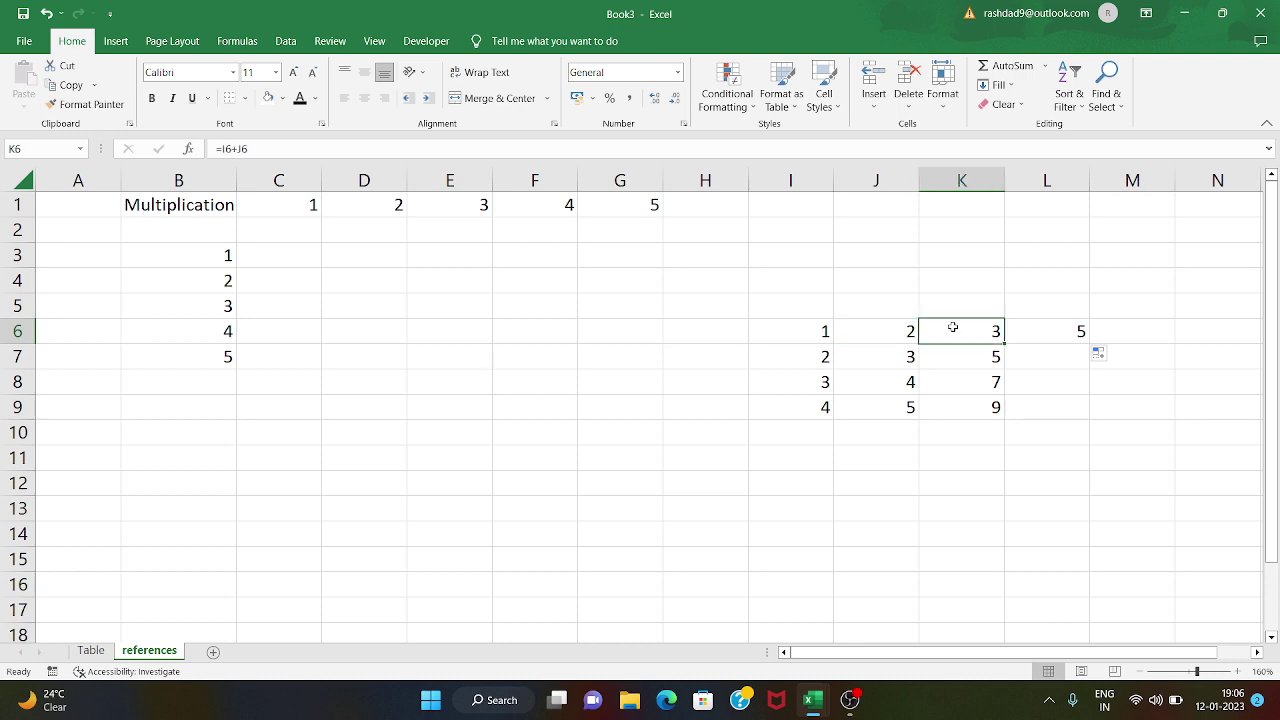
click(888, 338)
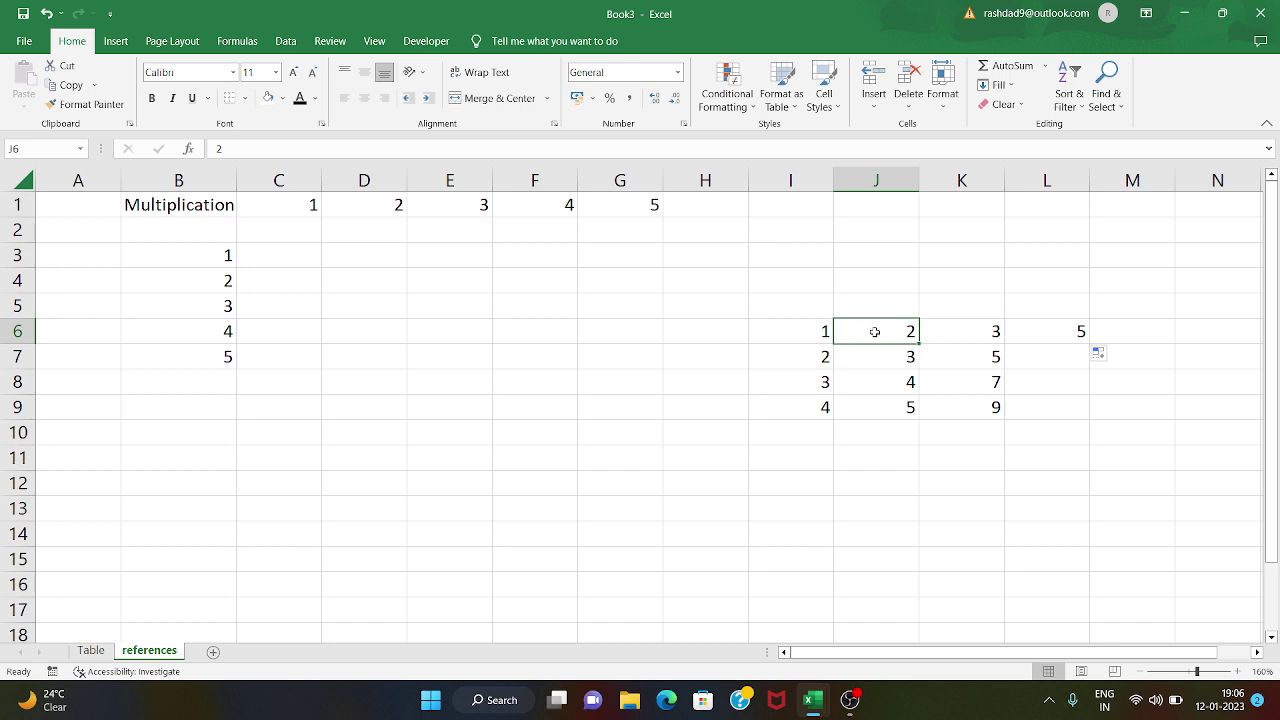
click(948, 330)
Step: Clear the copied =J6+K6 formula from L6
click(1054, 325)
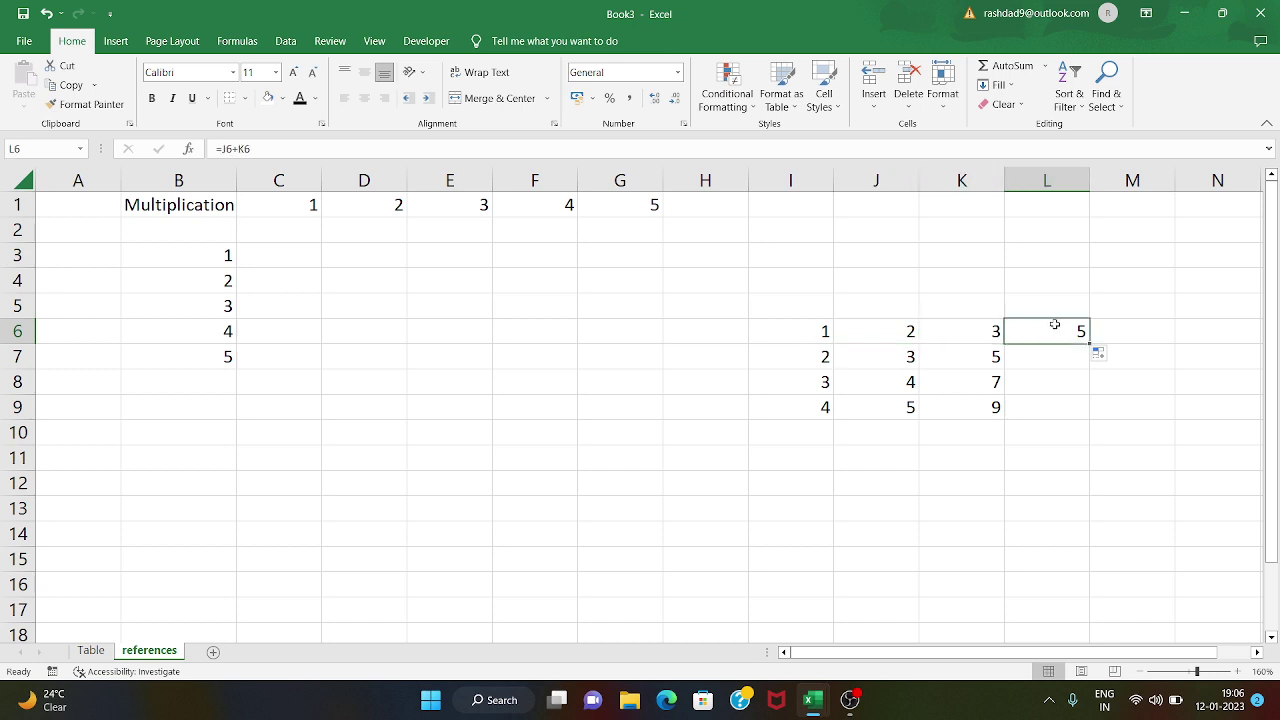
double_click(1054, 325)
click(988, 508)
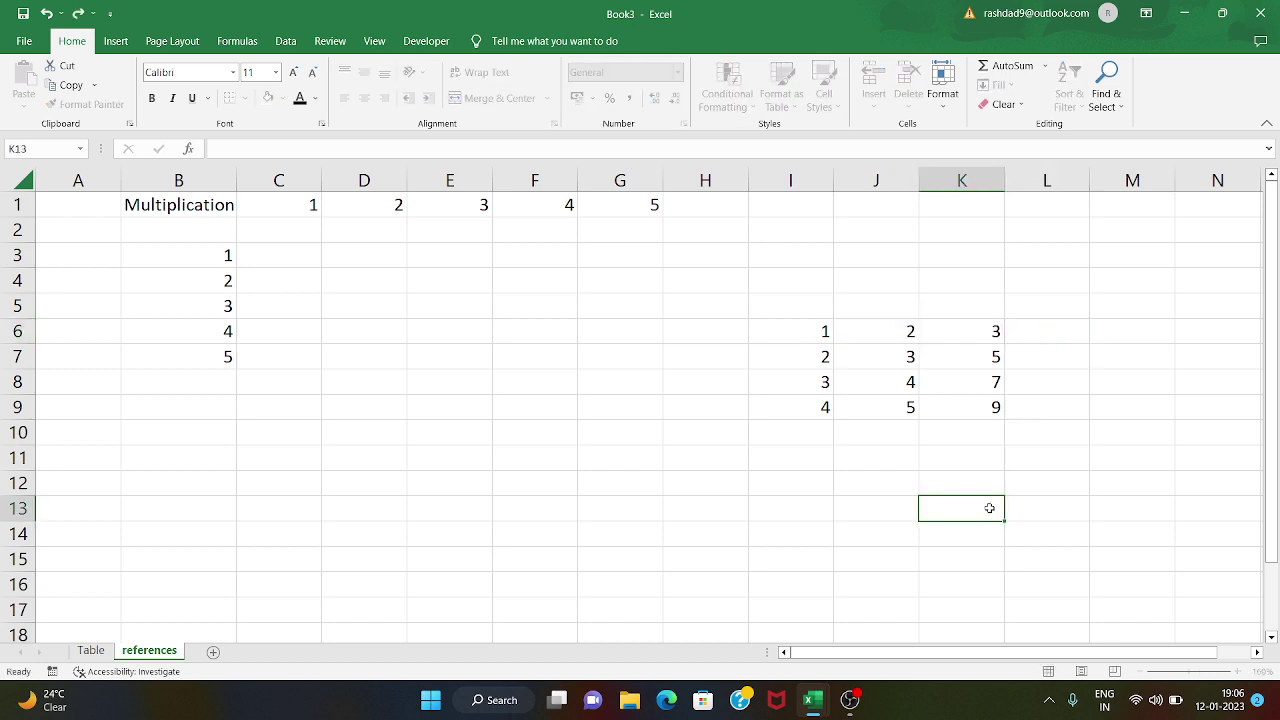
click(963, 339)
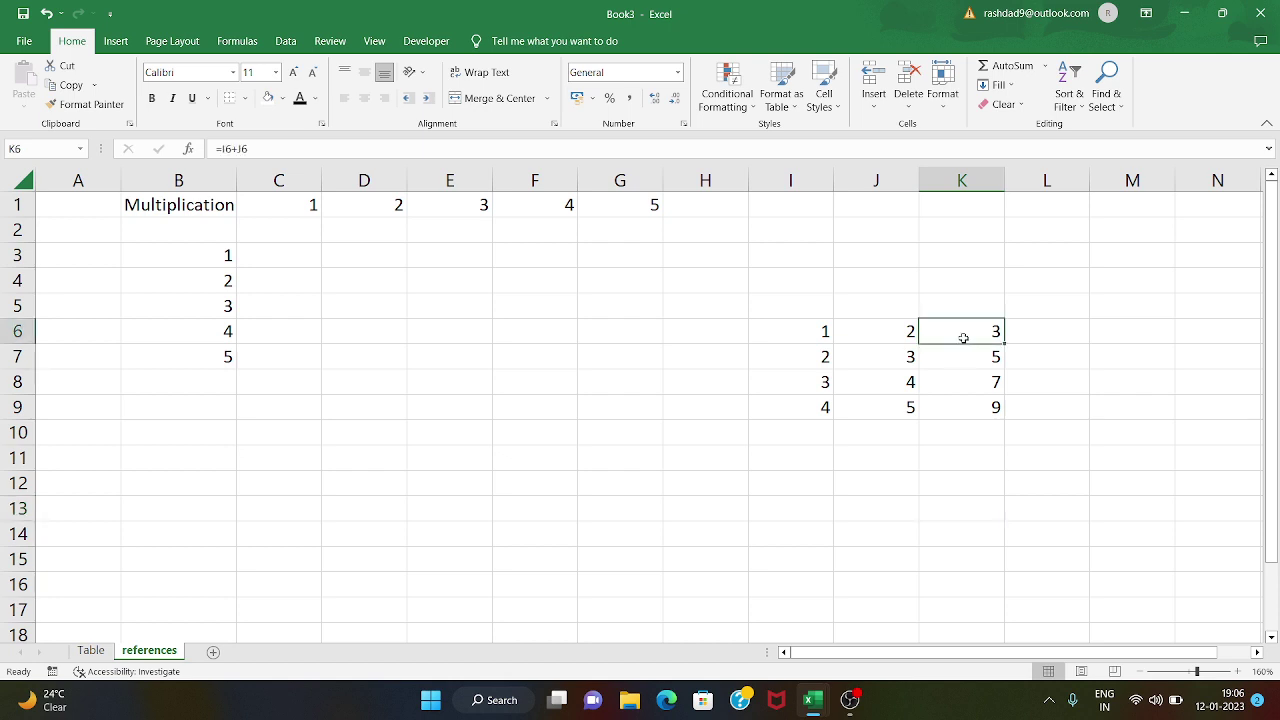
Step: Label K4 as 'relative'
click(966, 291)
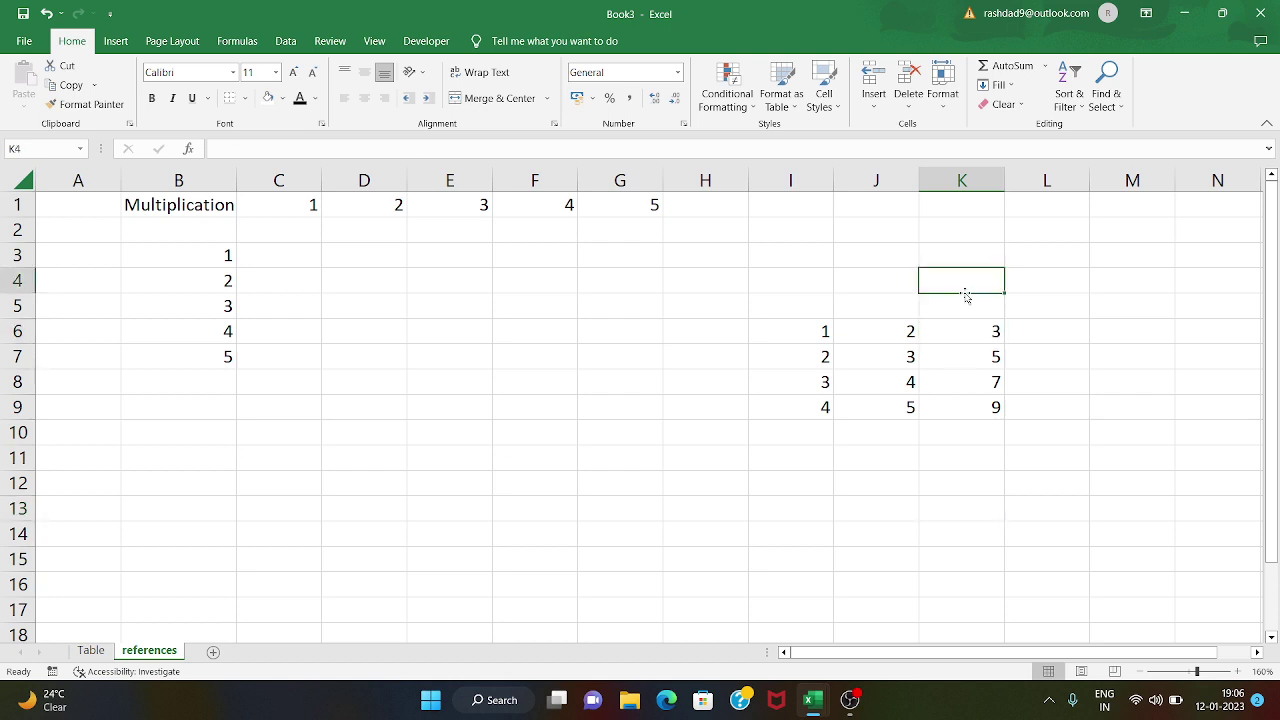
text(relati)
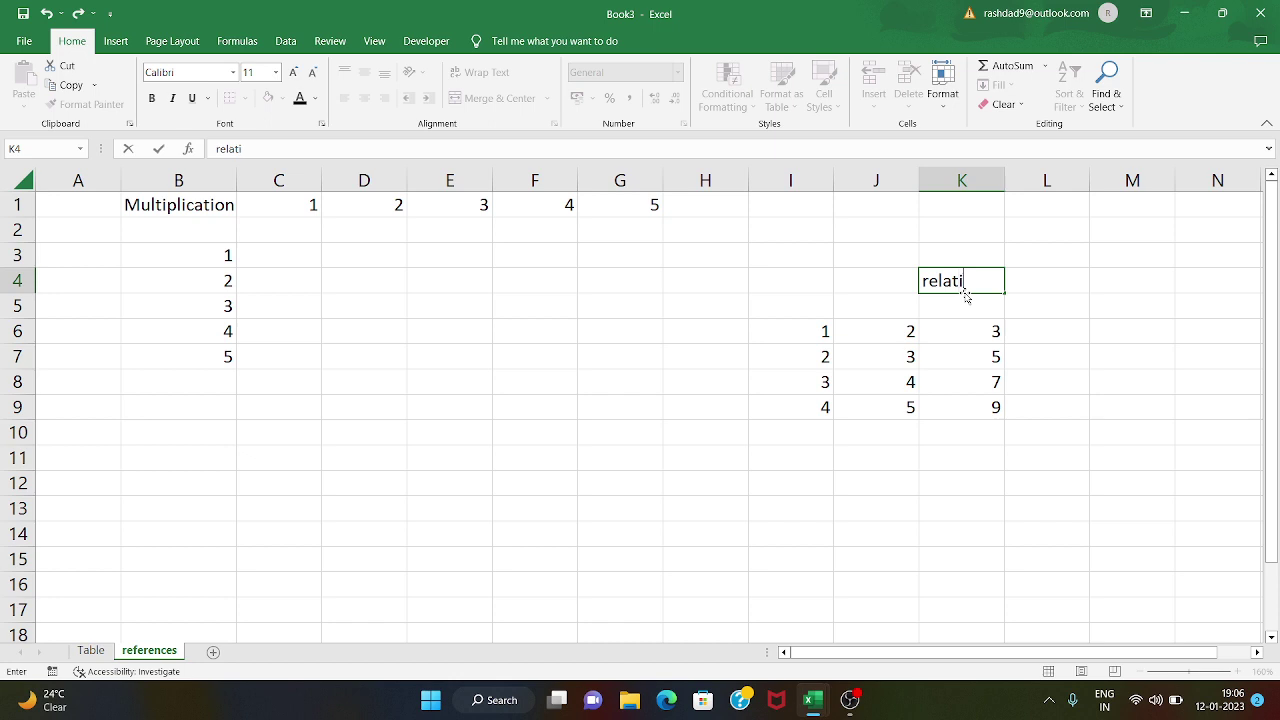
text(ve)
click(950, 342)
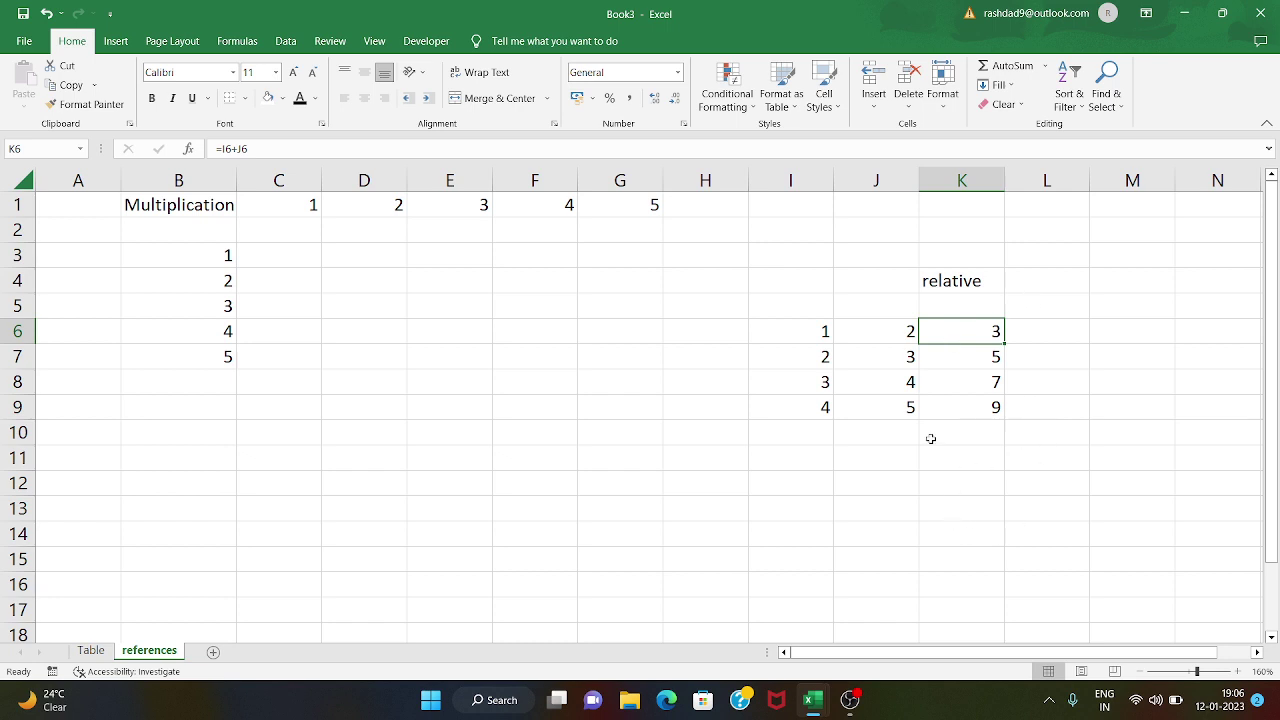
Step: Clear the values in J7, J8 and J9
click(906, 366)
key(Delete)
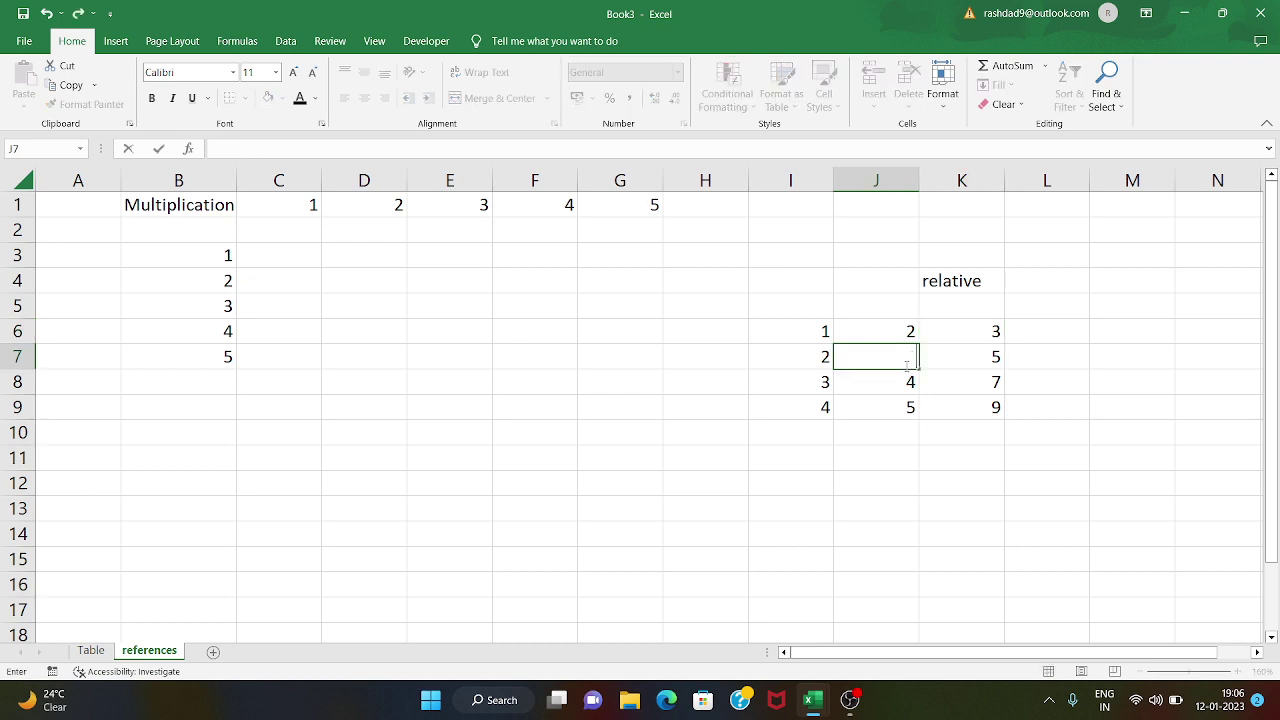
click(904, 390)
key(Delete)
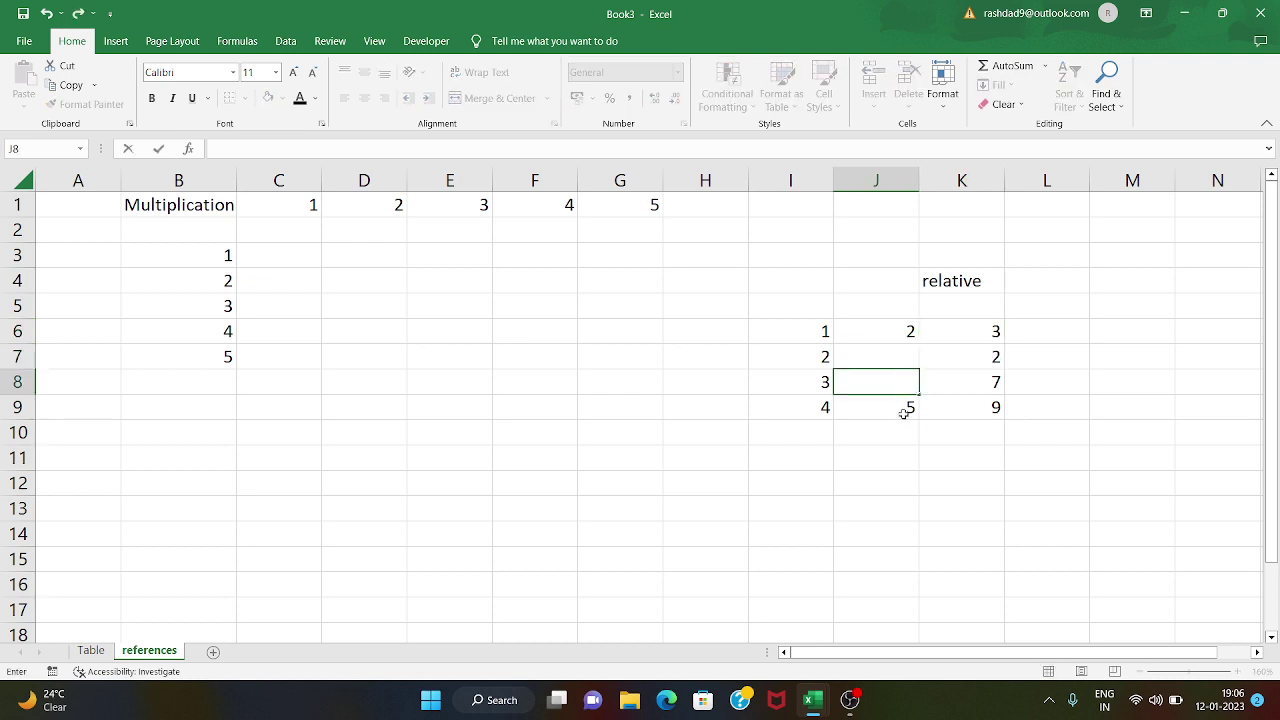
click(904, 410)
key(BackSpace)
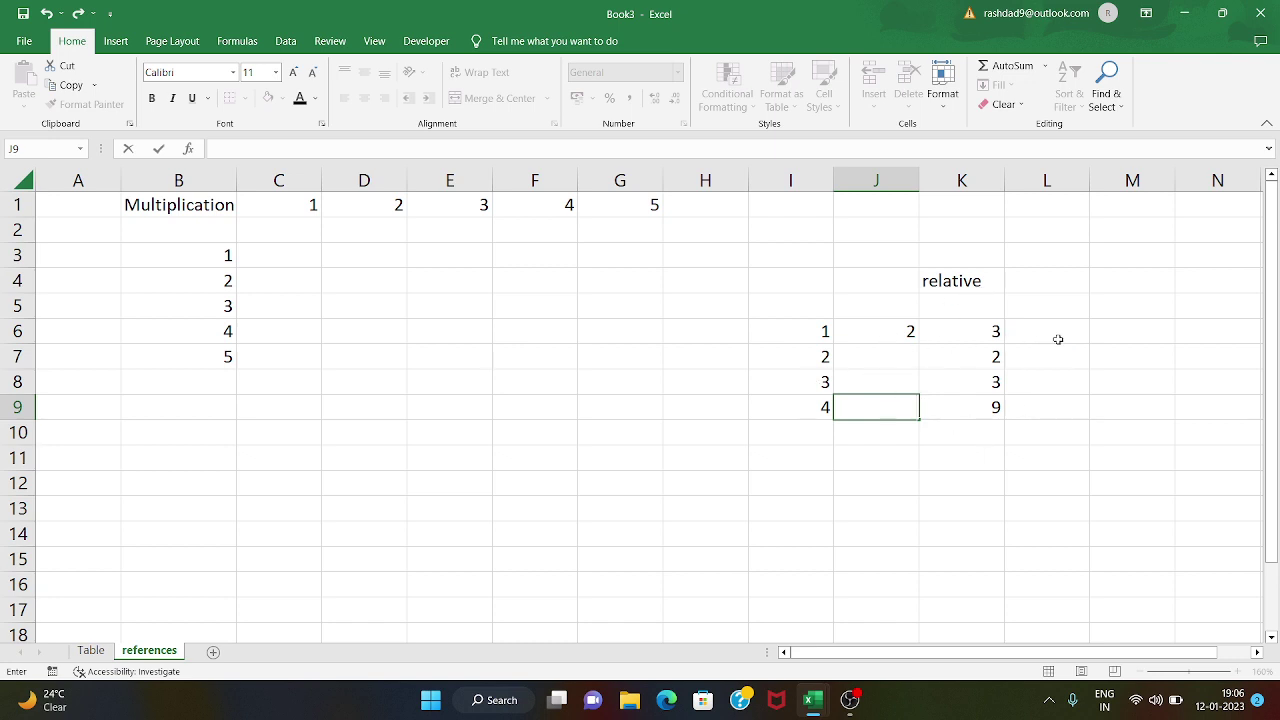
Step: Label L4 as 'Absolute'
click(1072, 287)
text(A)
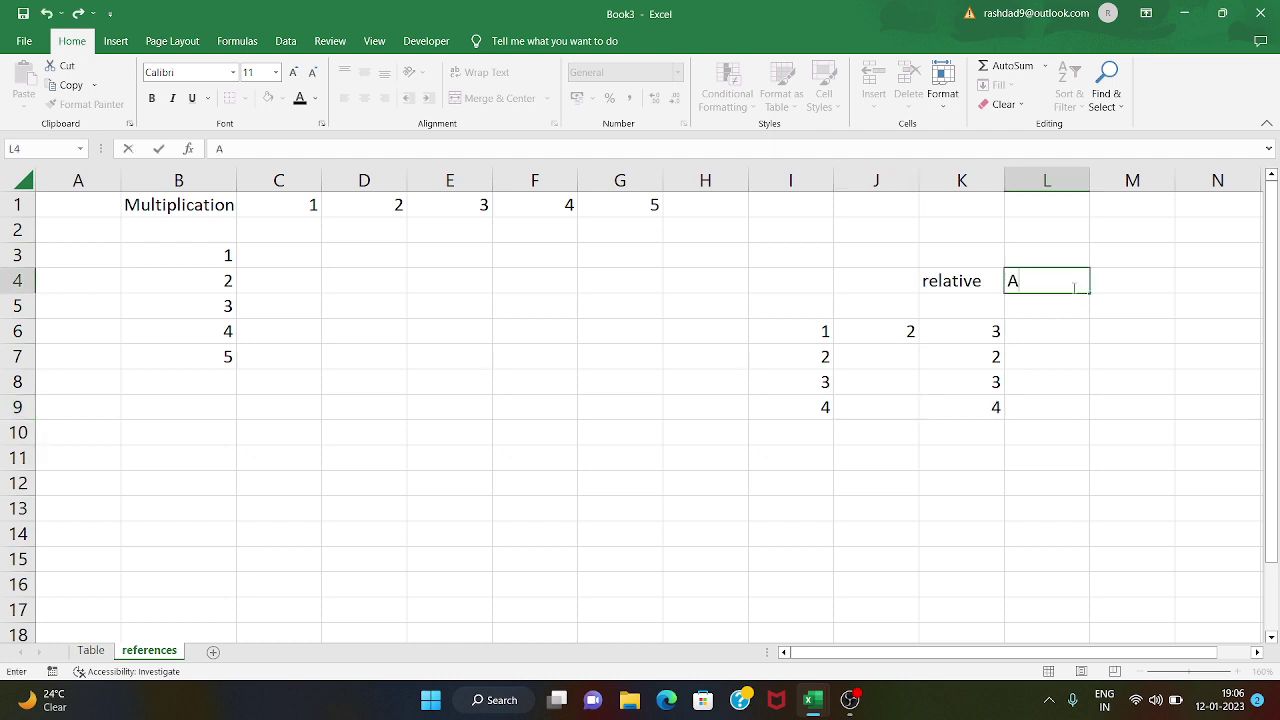
text(bsolut)
text(e)
click(1049, 347)
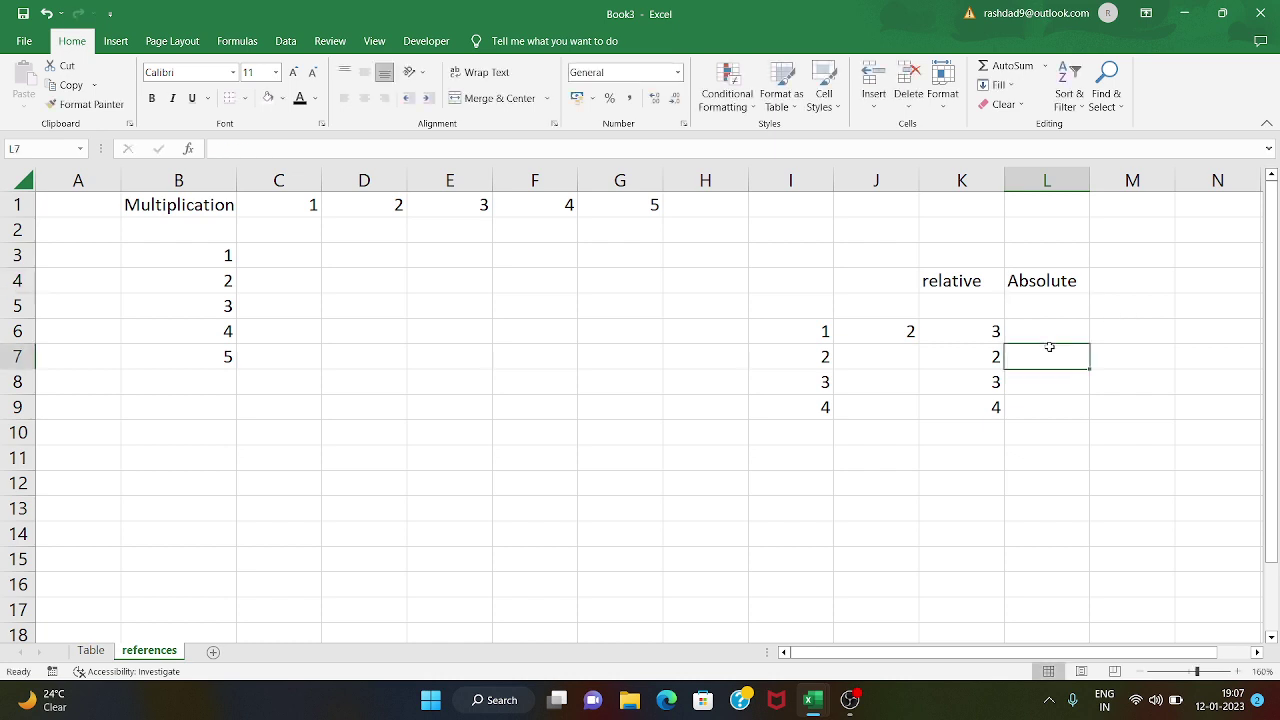
click(1035, 321)
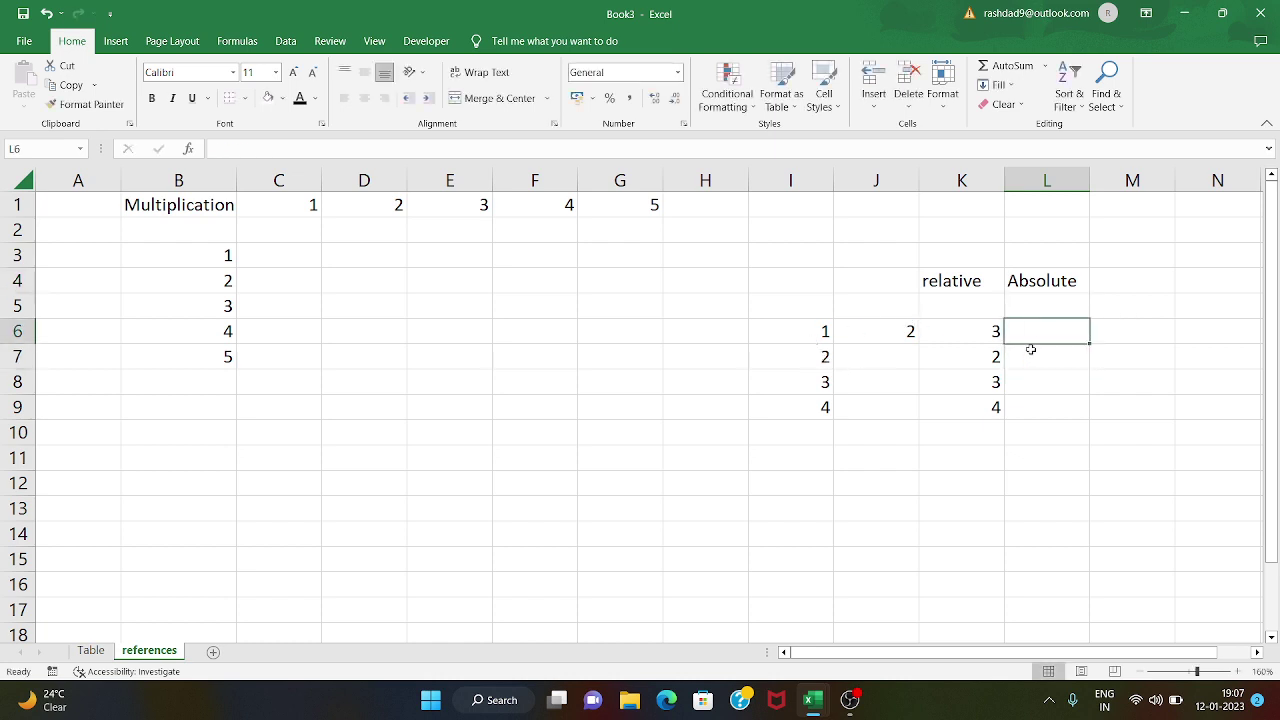
Step: Enter =I6+J6 in L6, replacing the typed =1+2
text(=1)
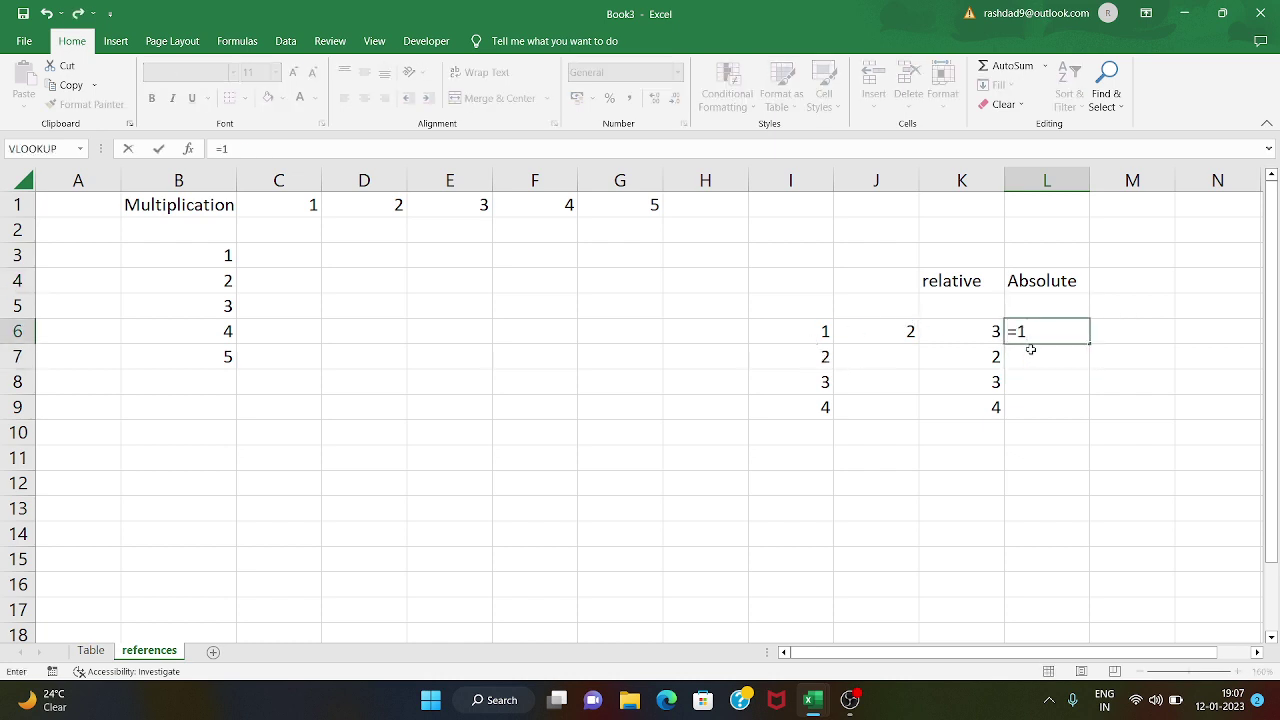
text(+2)
key(BackSpace)
key(BackSpace)
key(BackSpace)
click(816, 333)
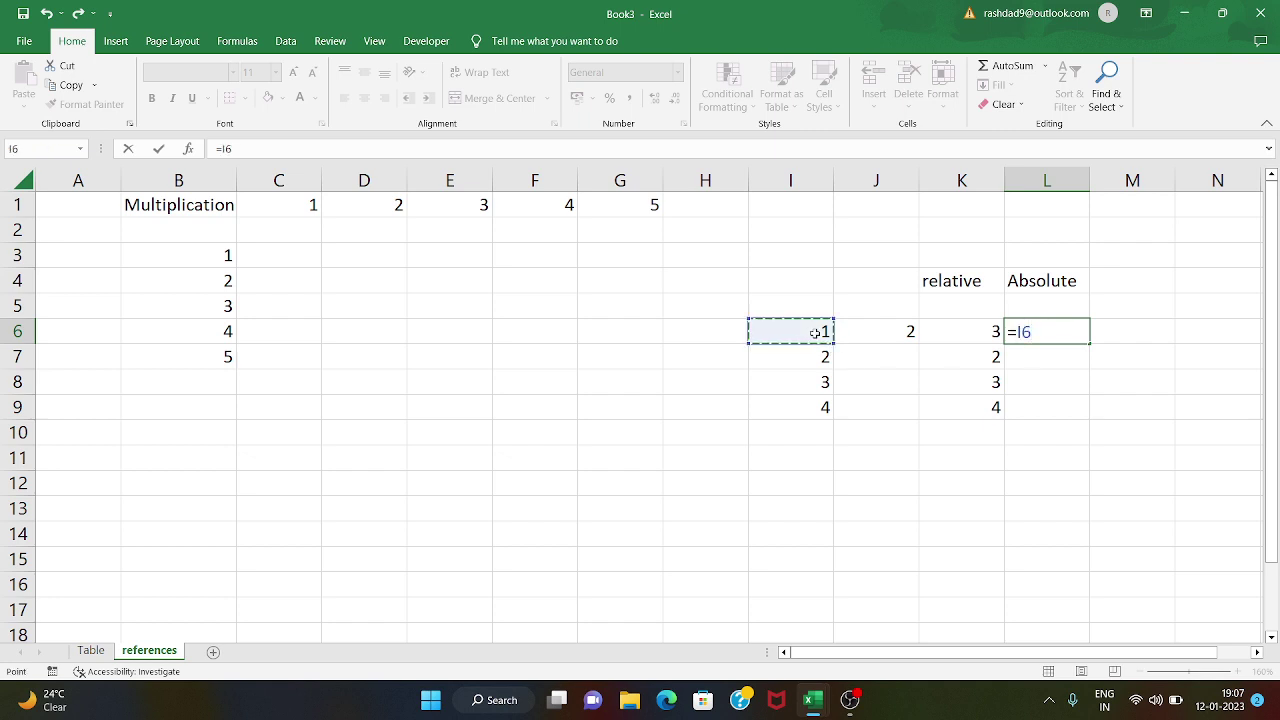
text(+)
click(869, 331)
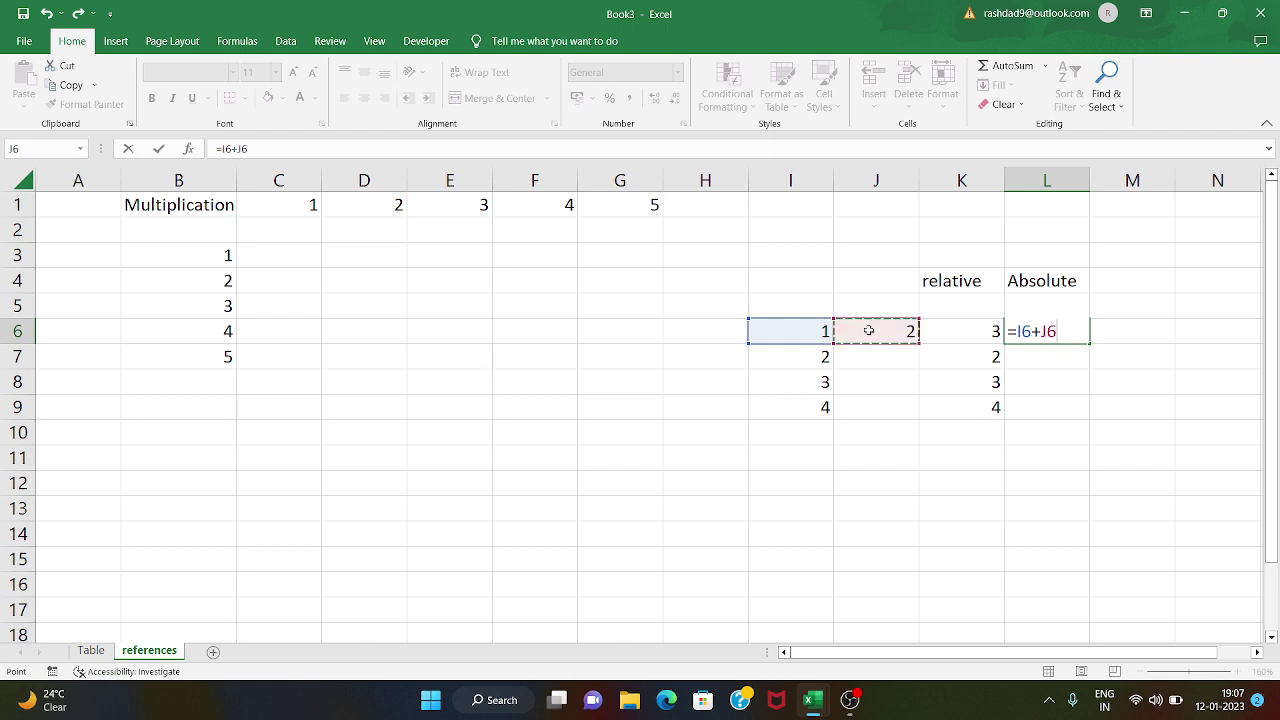
key(Return)
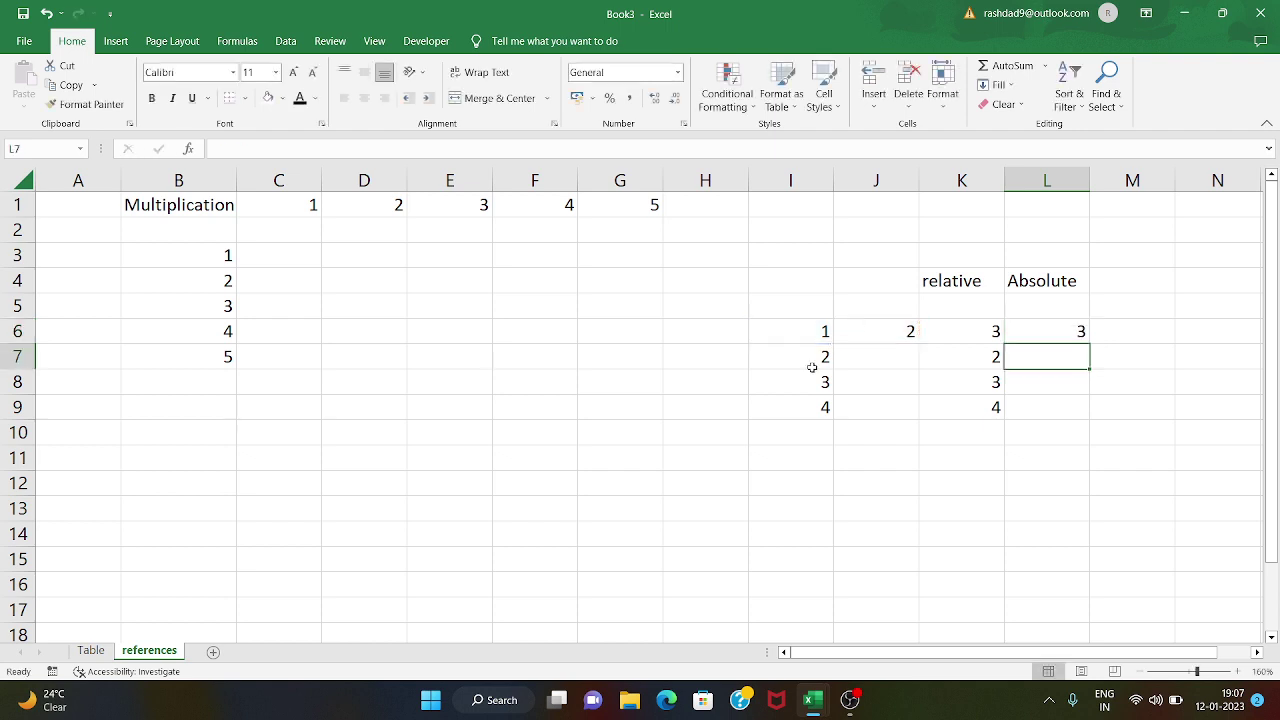
Step: Fill L6's formula down to L9, showing 3, 2, 3 and 4
click(812, 367)
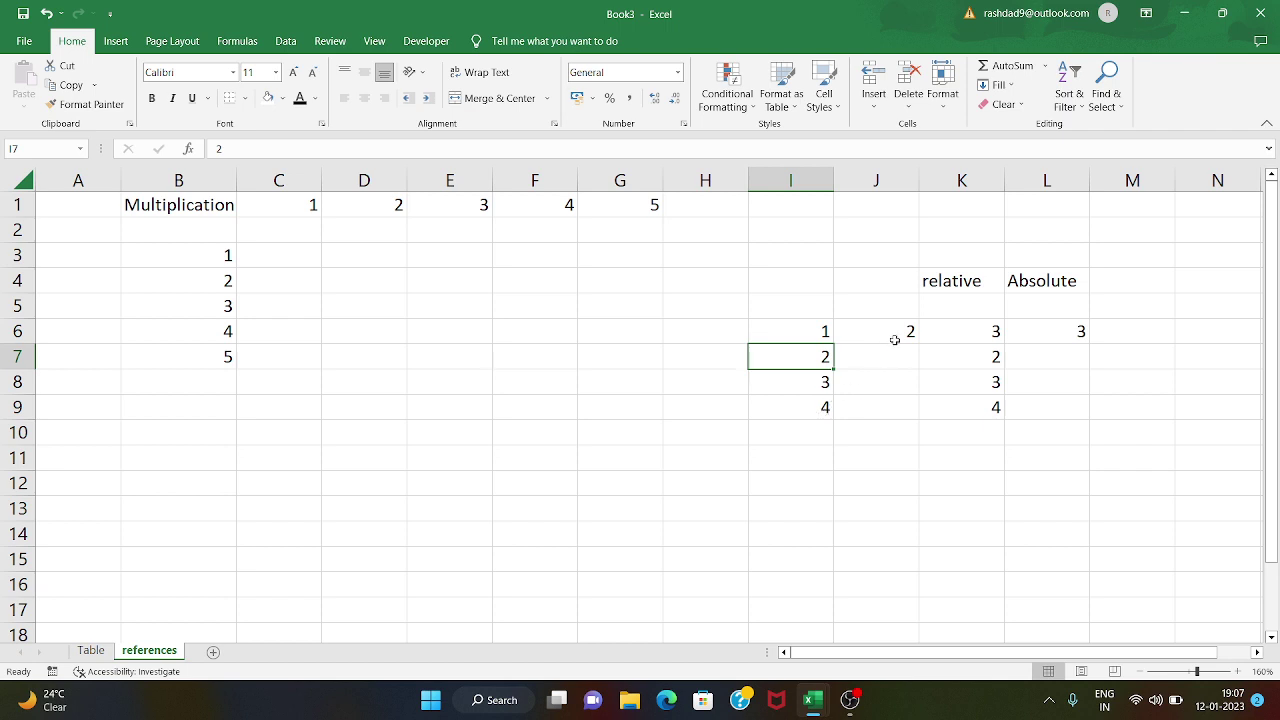
click(1036, 340)
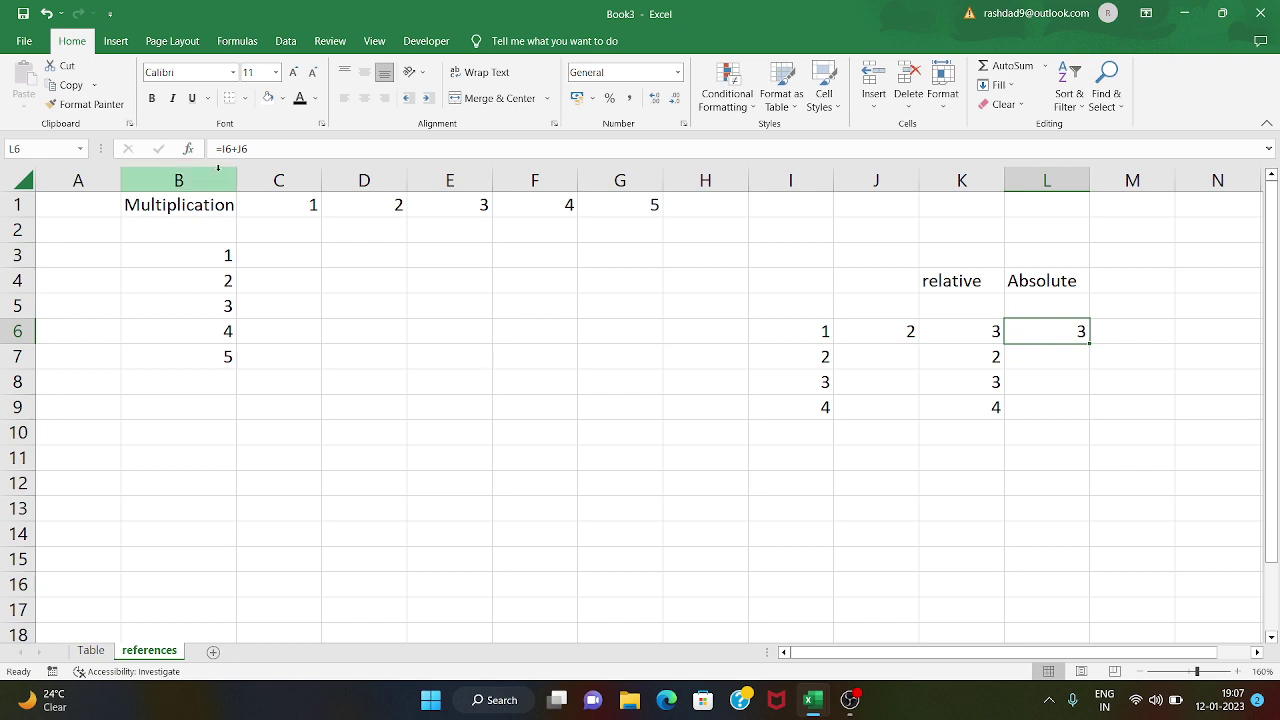
drag(1089, 344, 1099, 410)
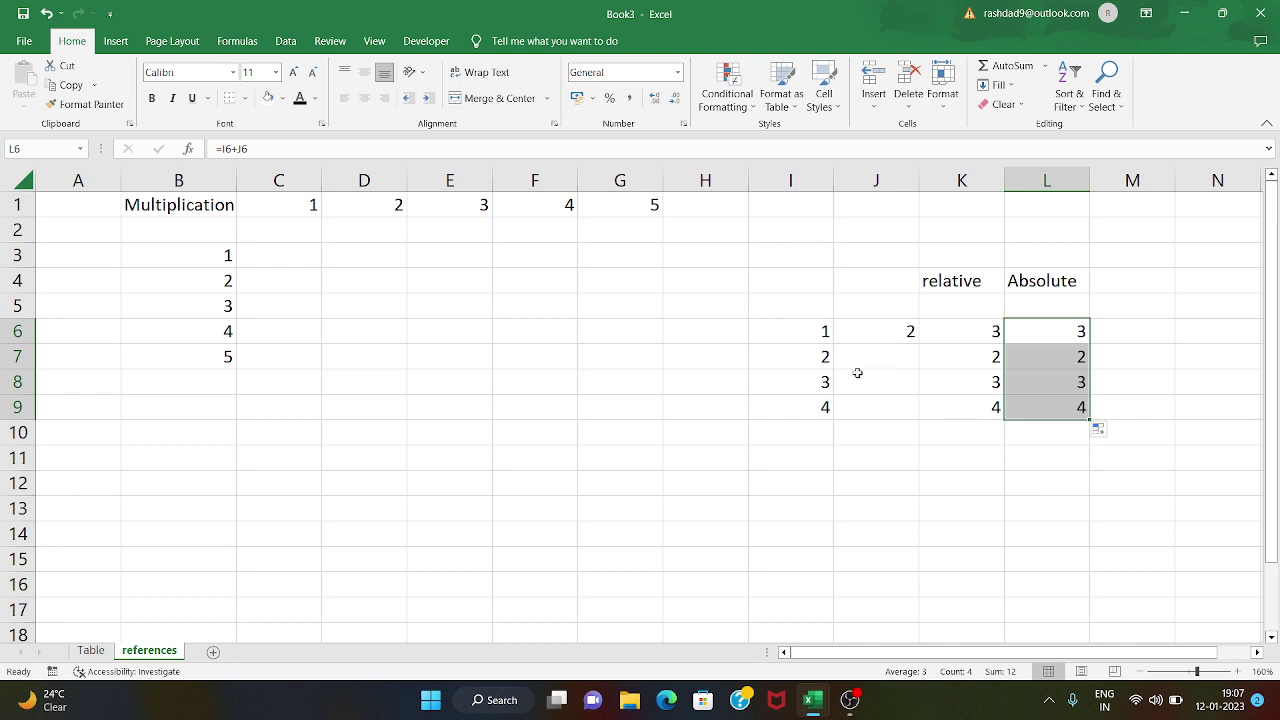
click(1000, 476)
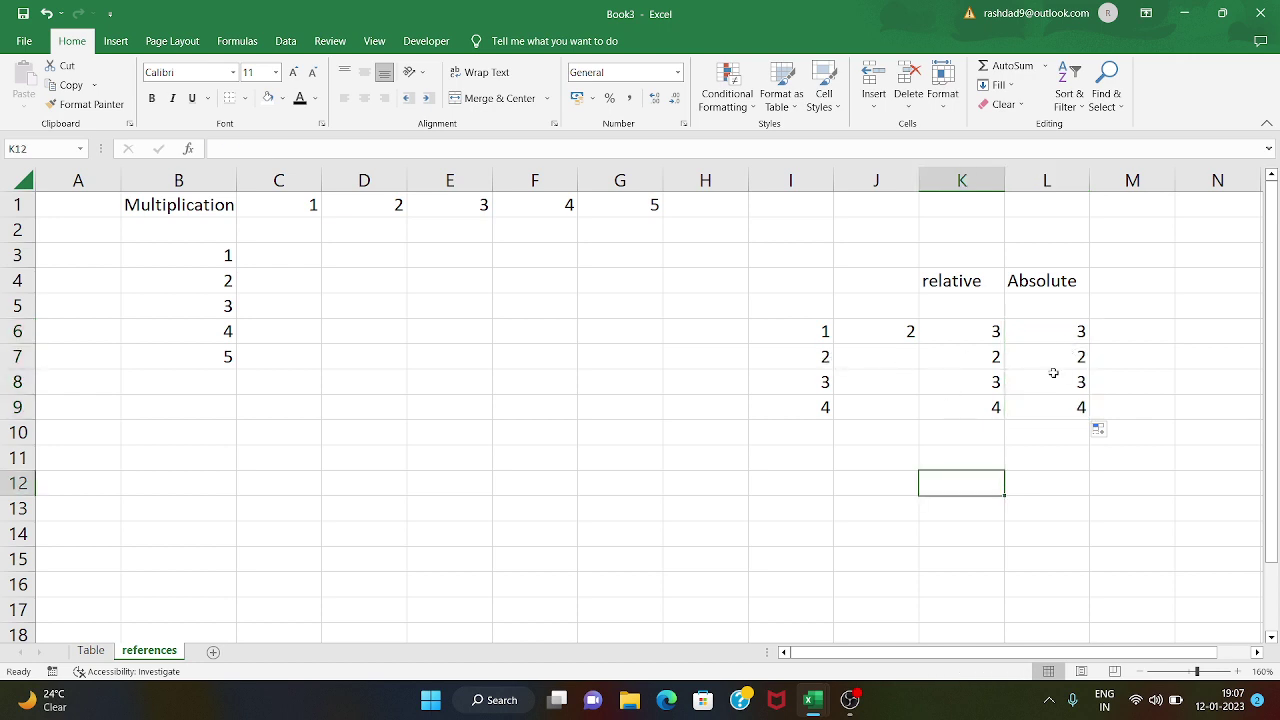
click(850, 365)
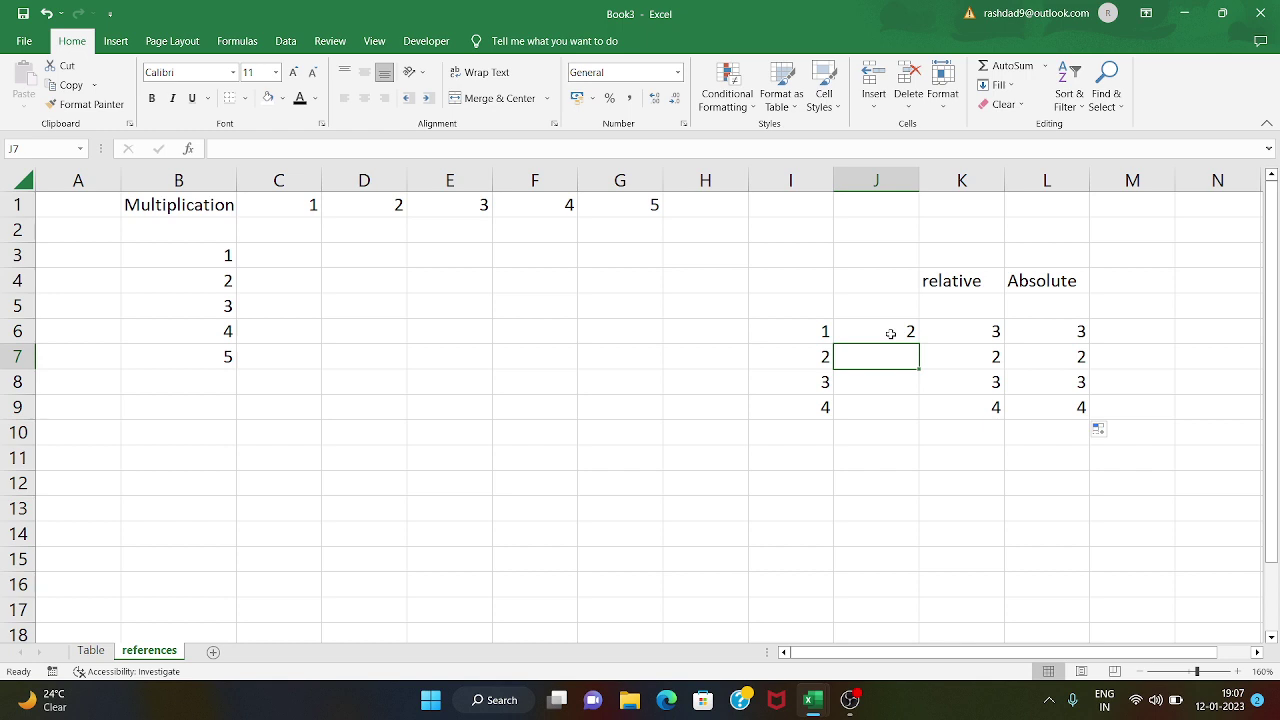
click(890, 333)
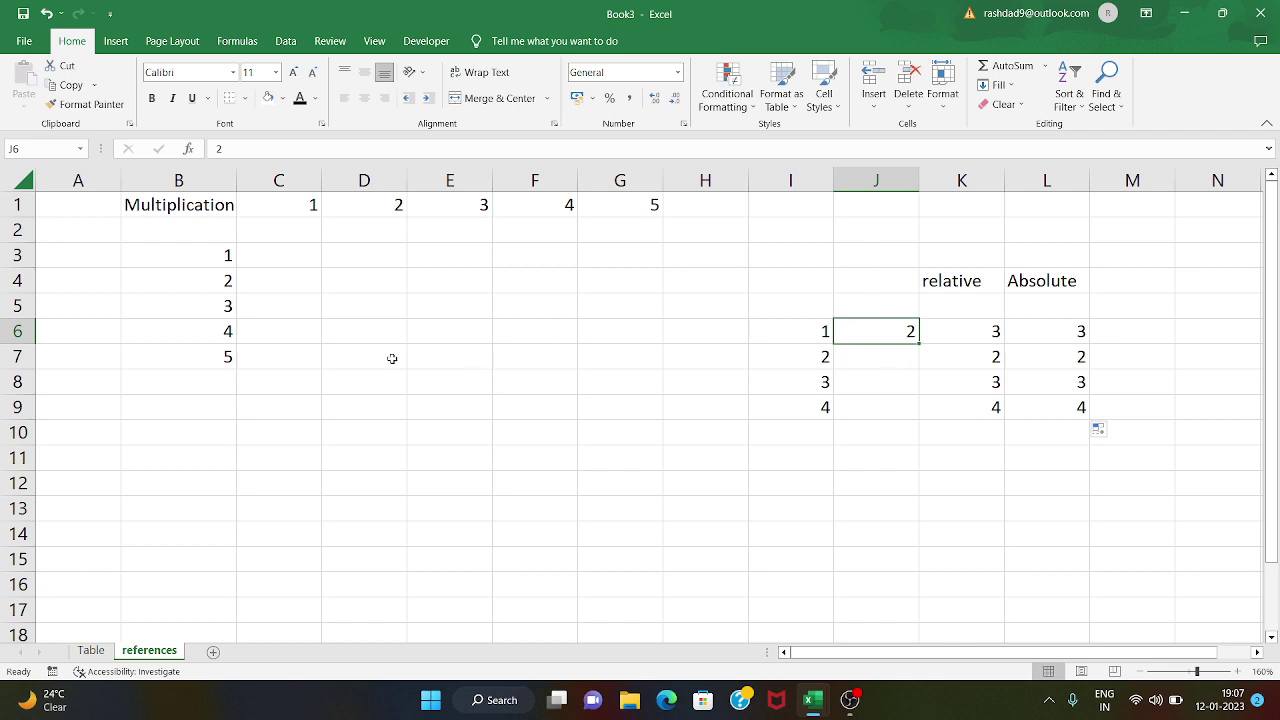
click(1042, 332)
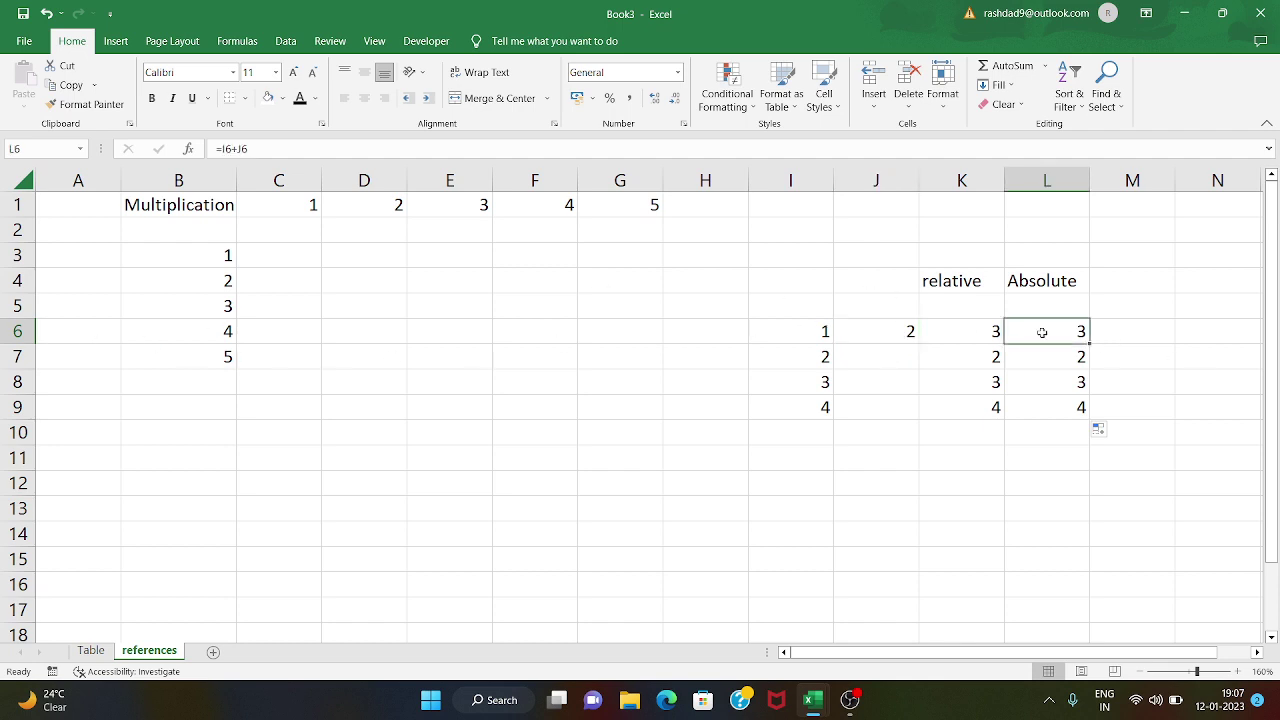
double_click(1042, 332)
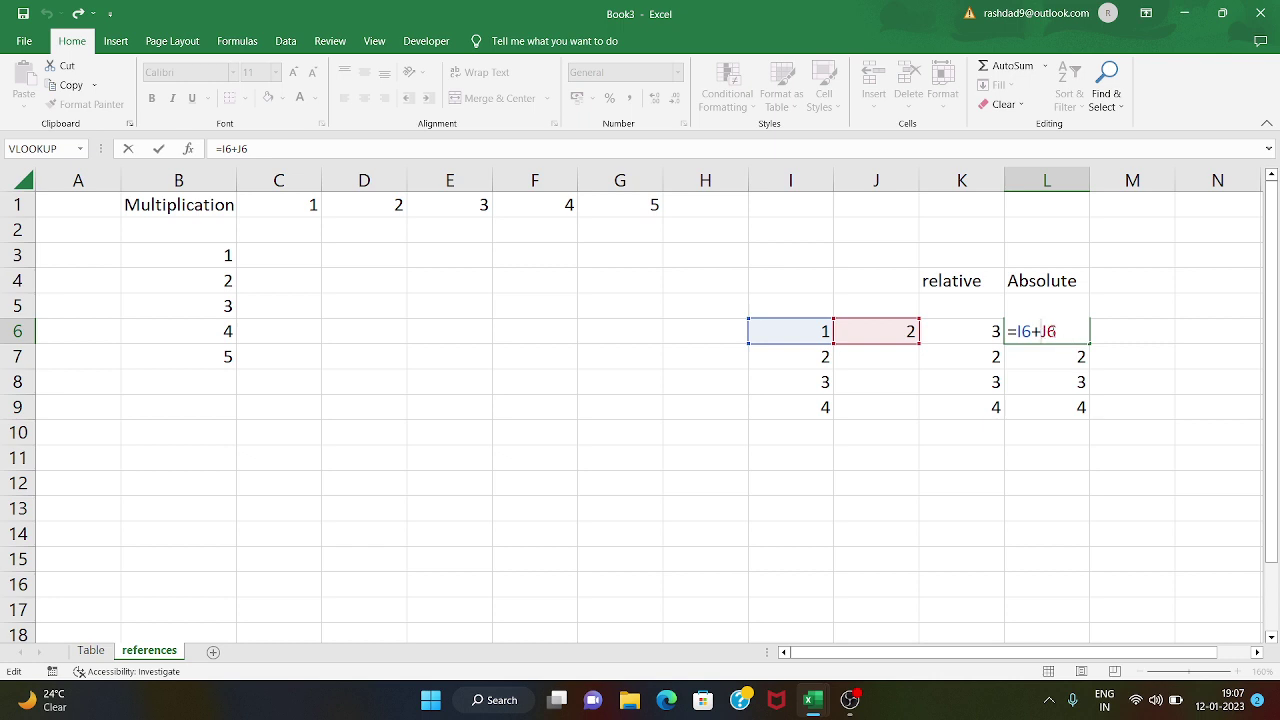
text($J)
text($)
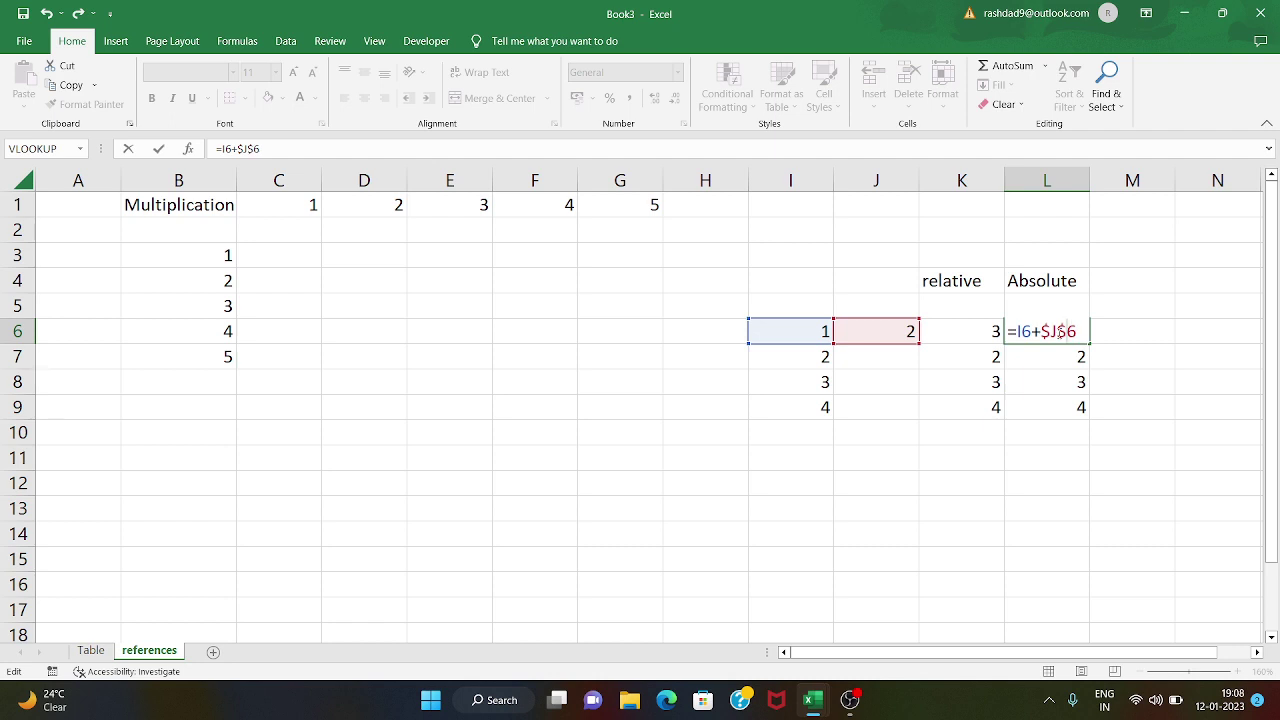
key(Return)
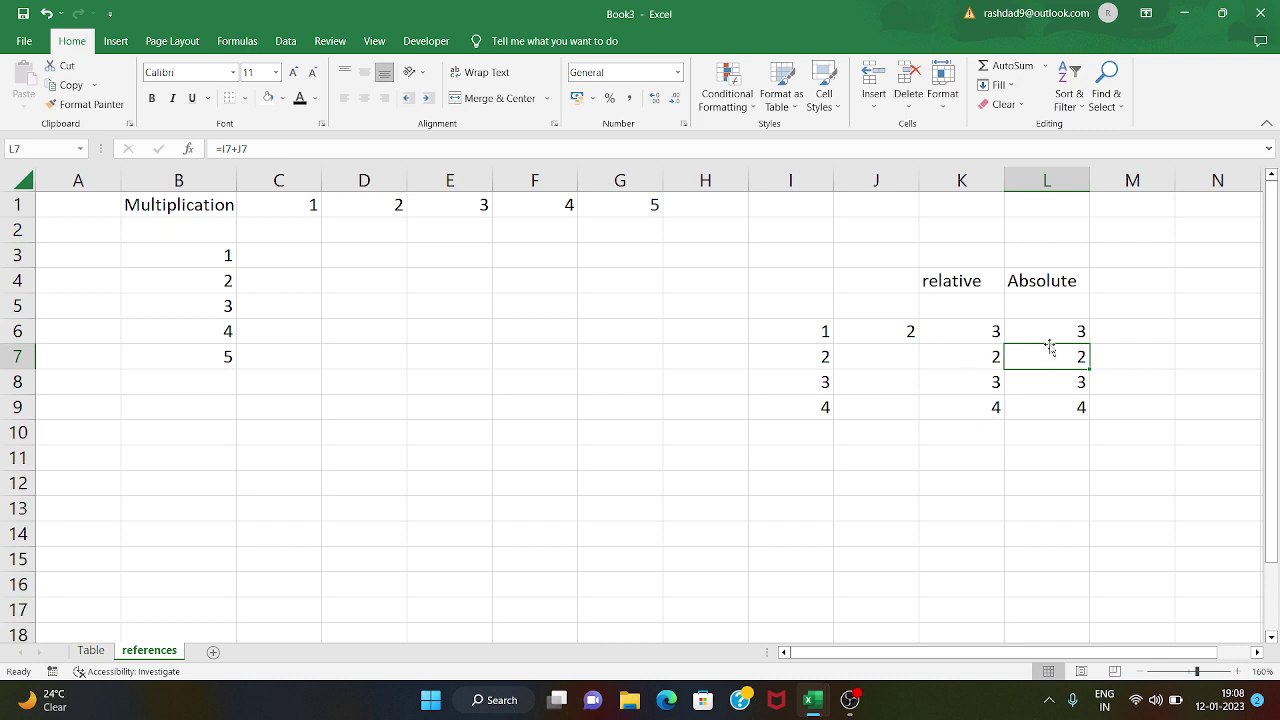
drag(1049, 330, 1085, 345)
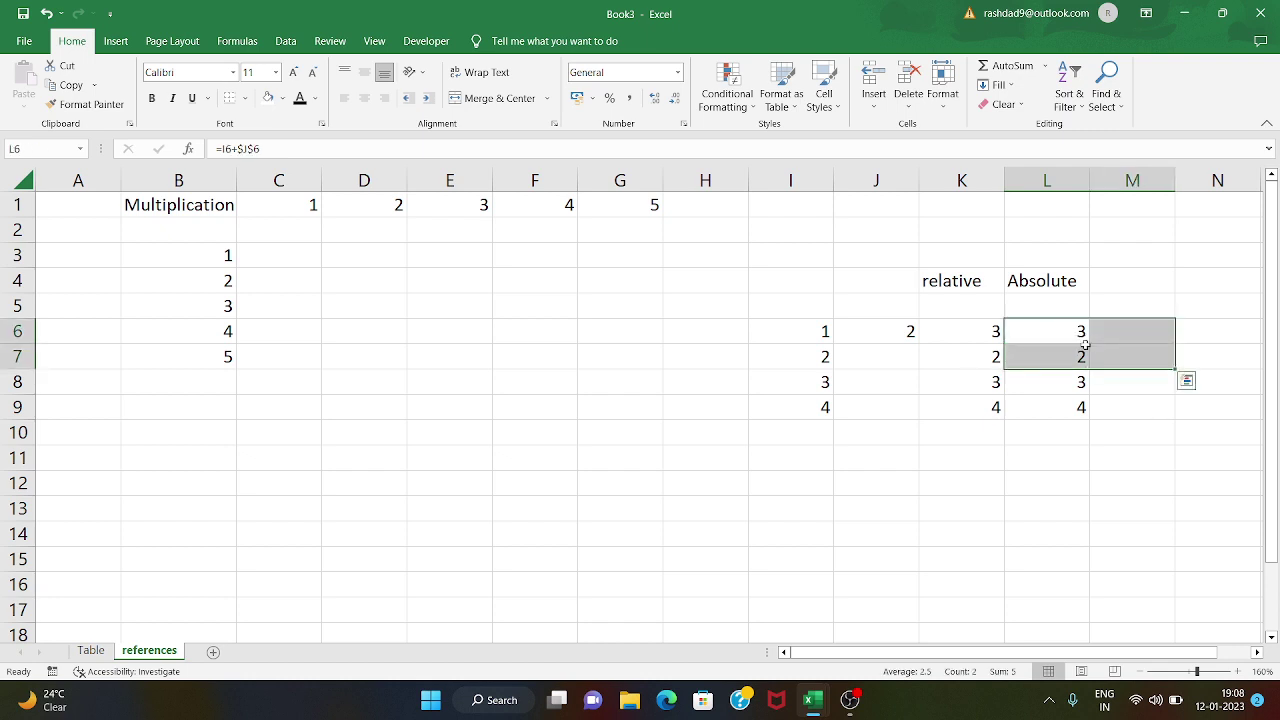
click(1077, 354)
click(1072, 333)
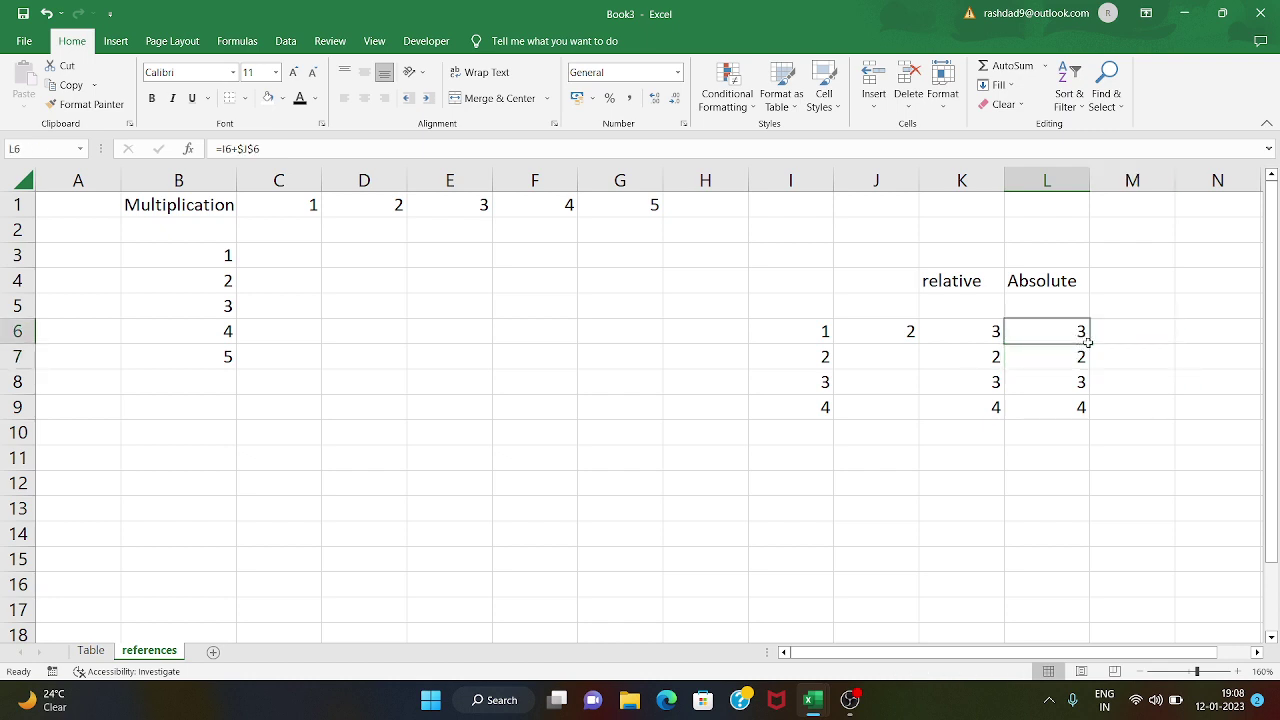
drag(1087, 342, 1089, 418)
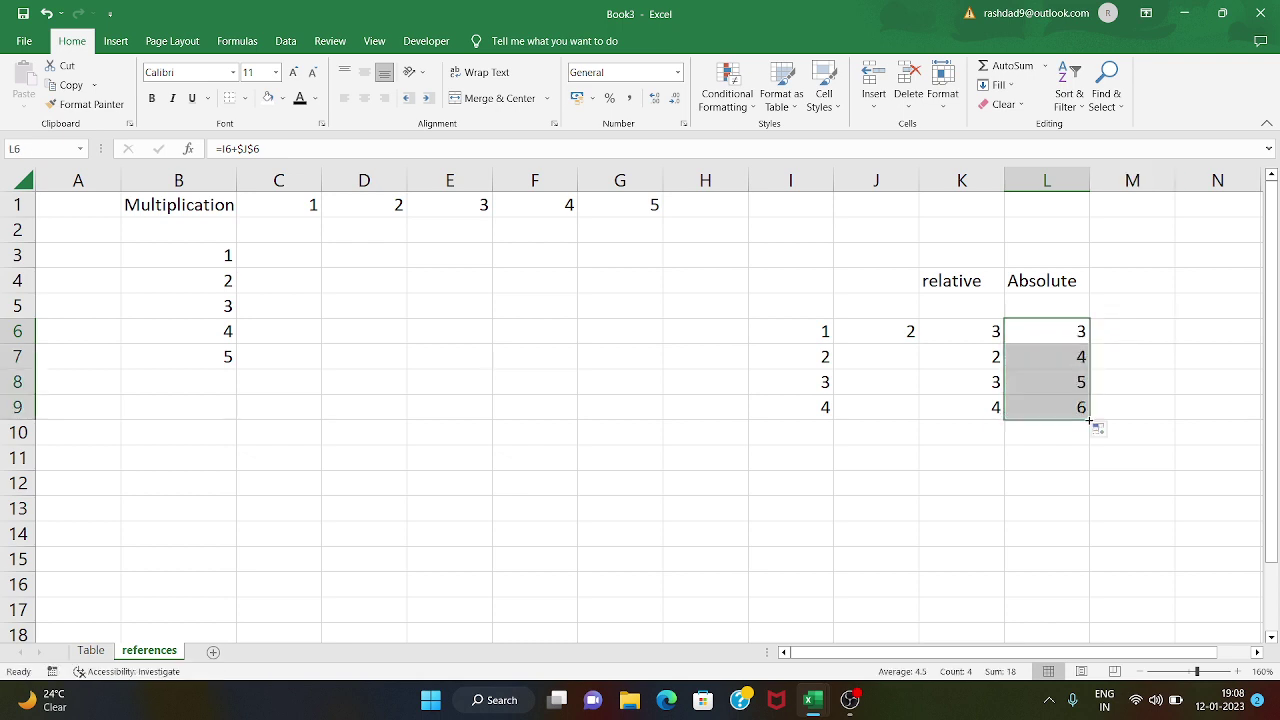
click(996, 466)
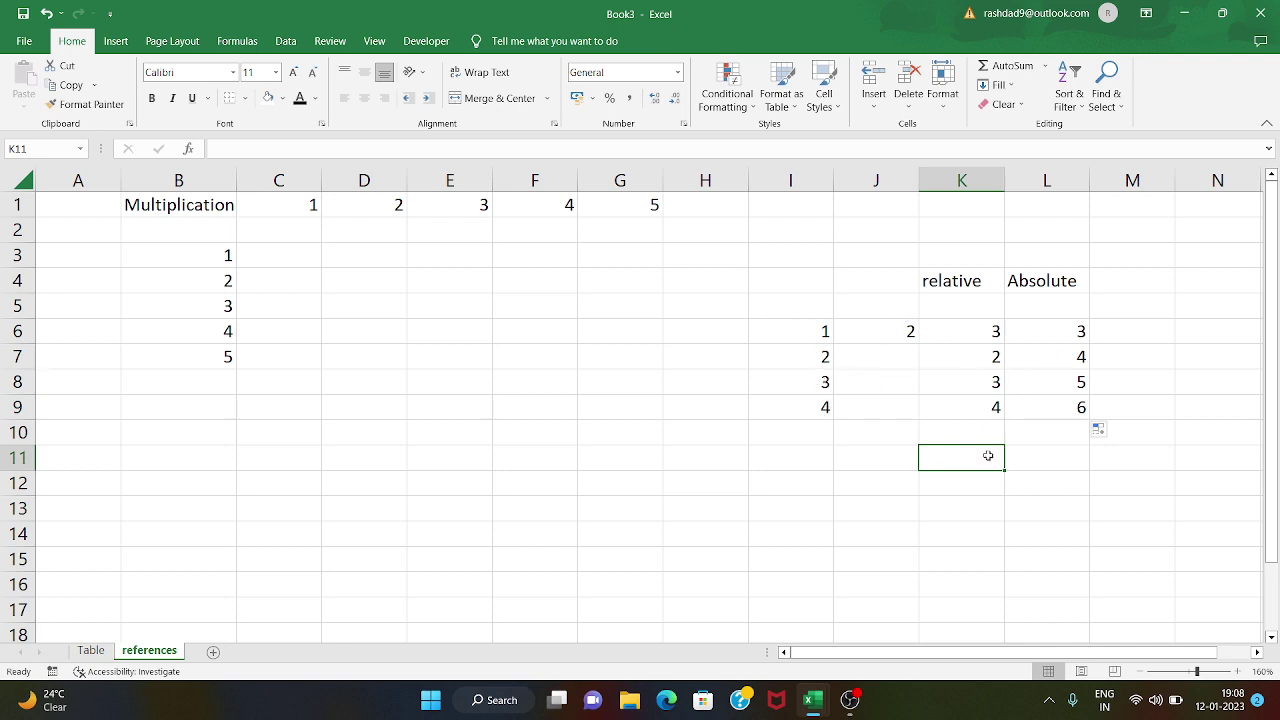
click(837, 487)
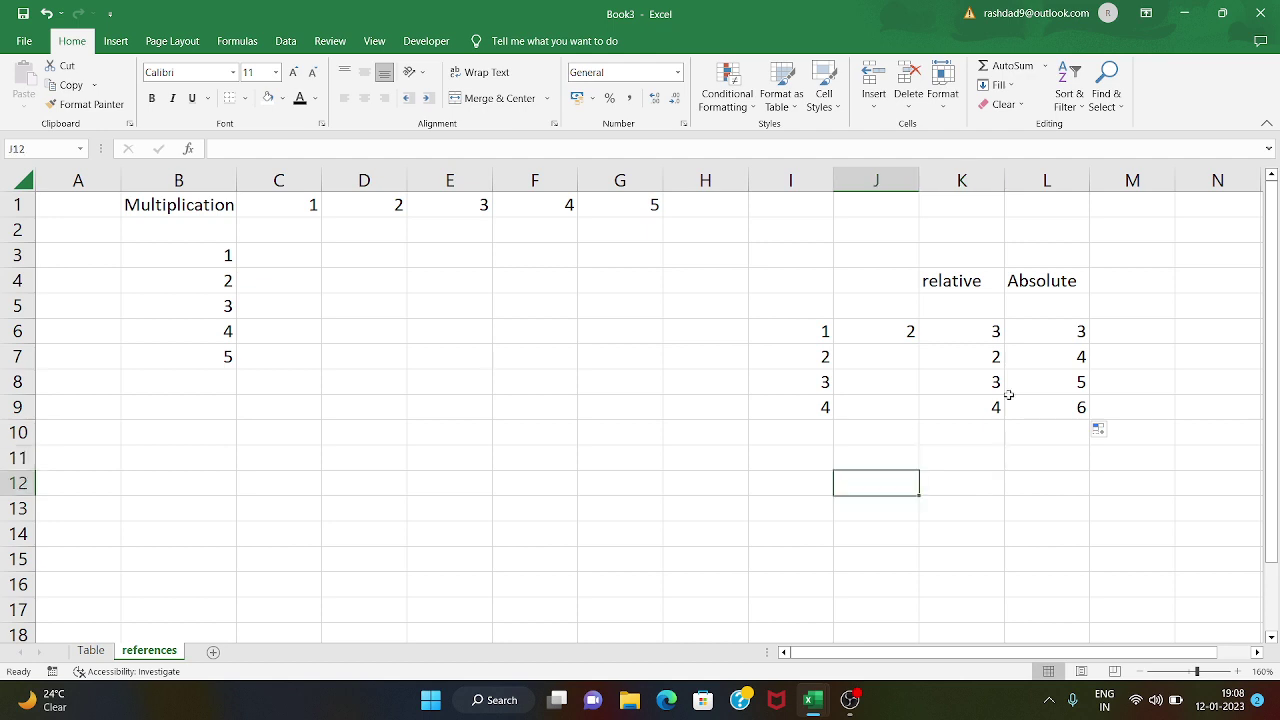
click(1044, 332)
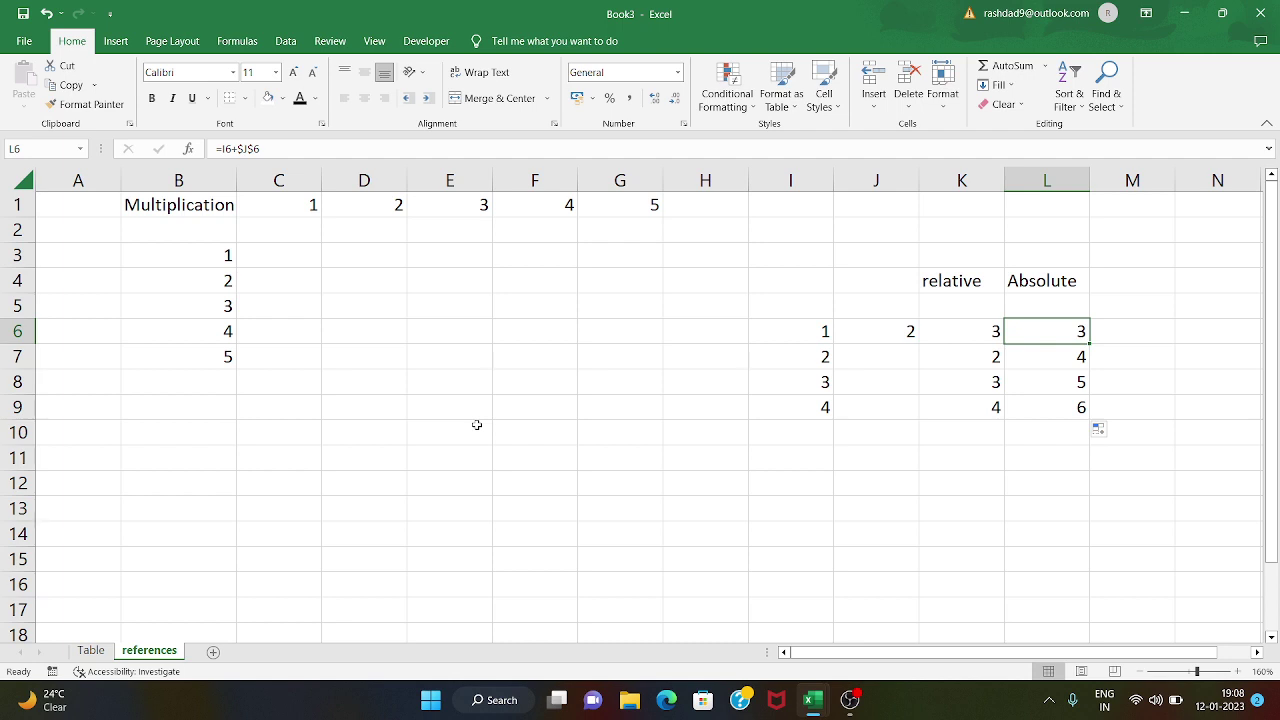
click(256, 262)
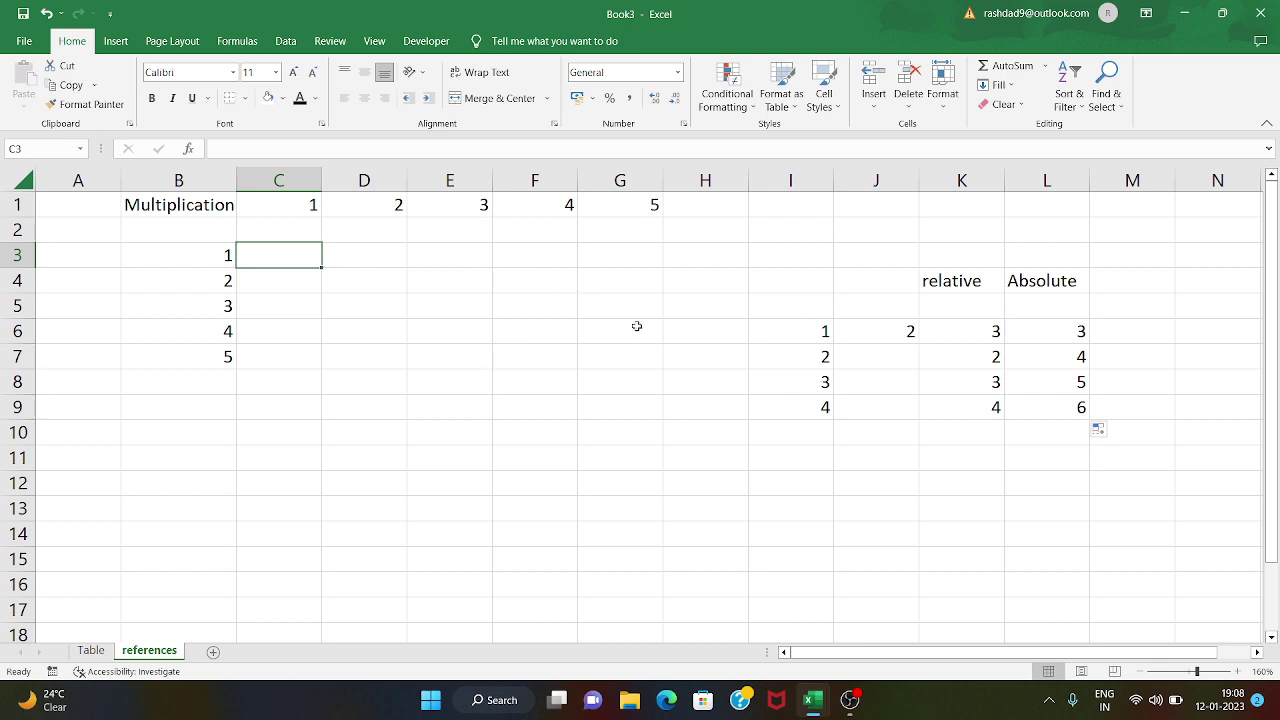
click(650, 364)
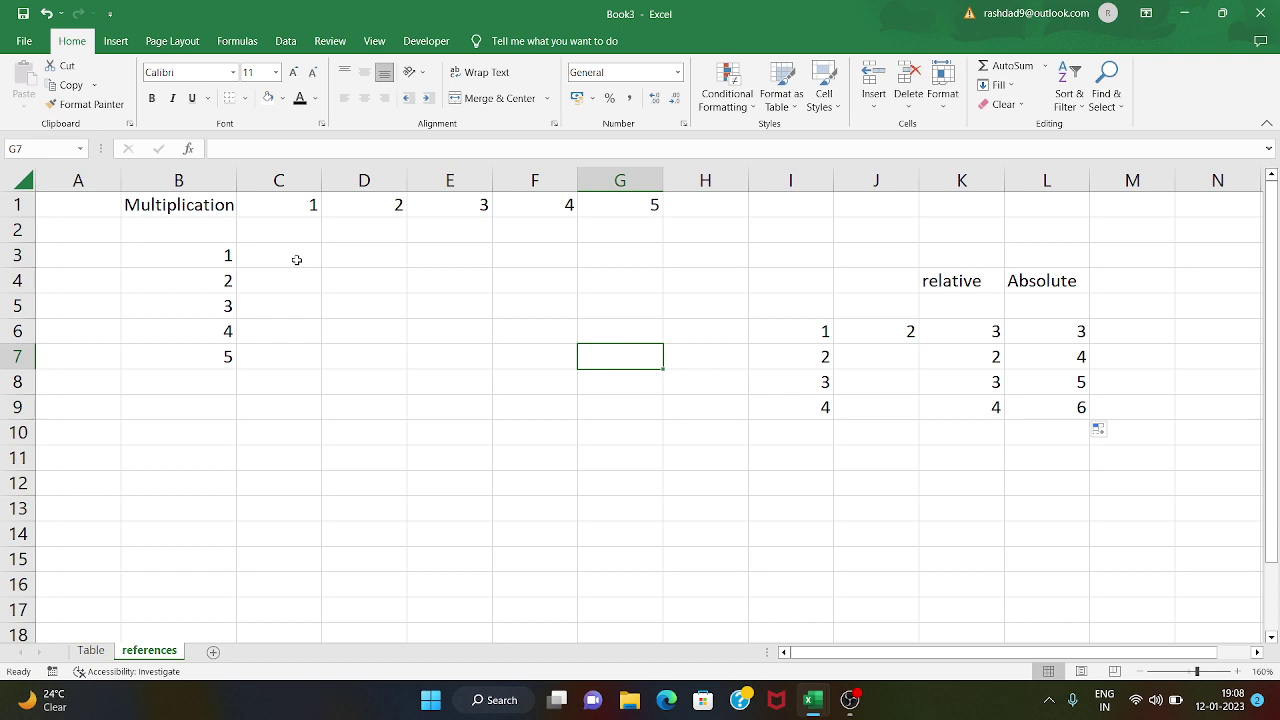
Step: Enter =B3*C1, =B4*C1 and =B5*C1 in C3:C5
click(297, 260)
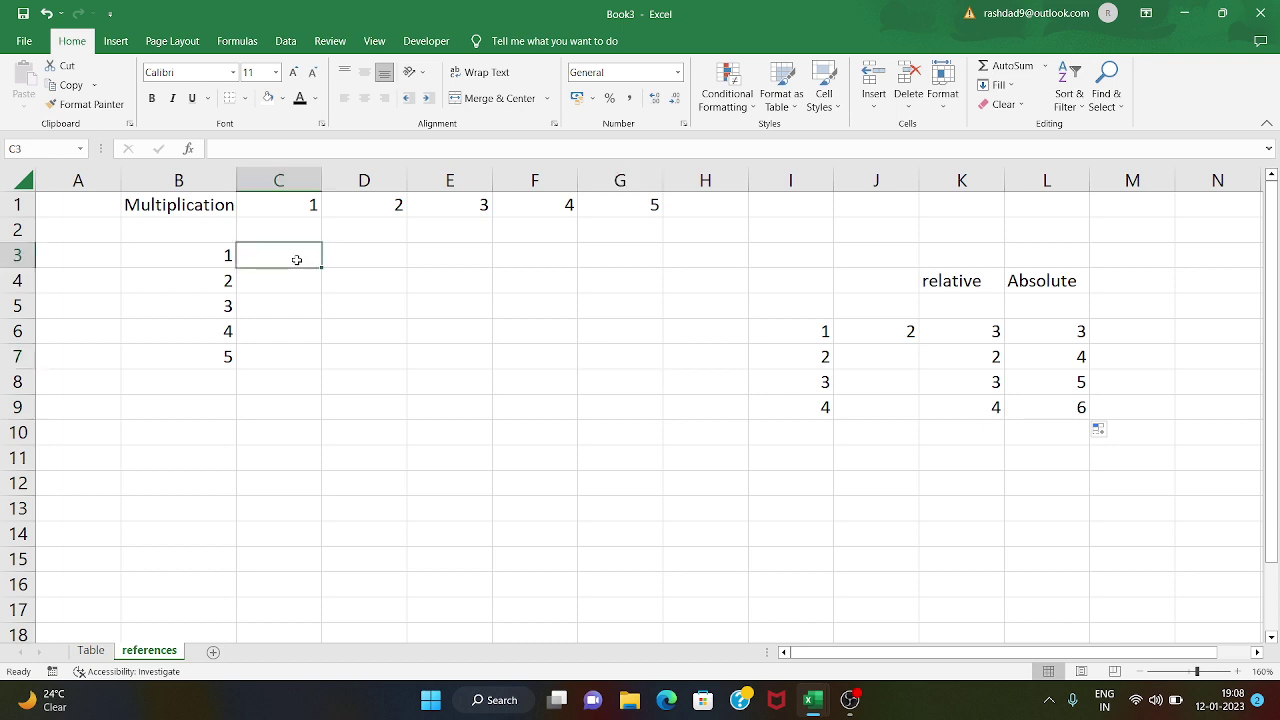
text(=)
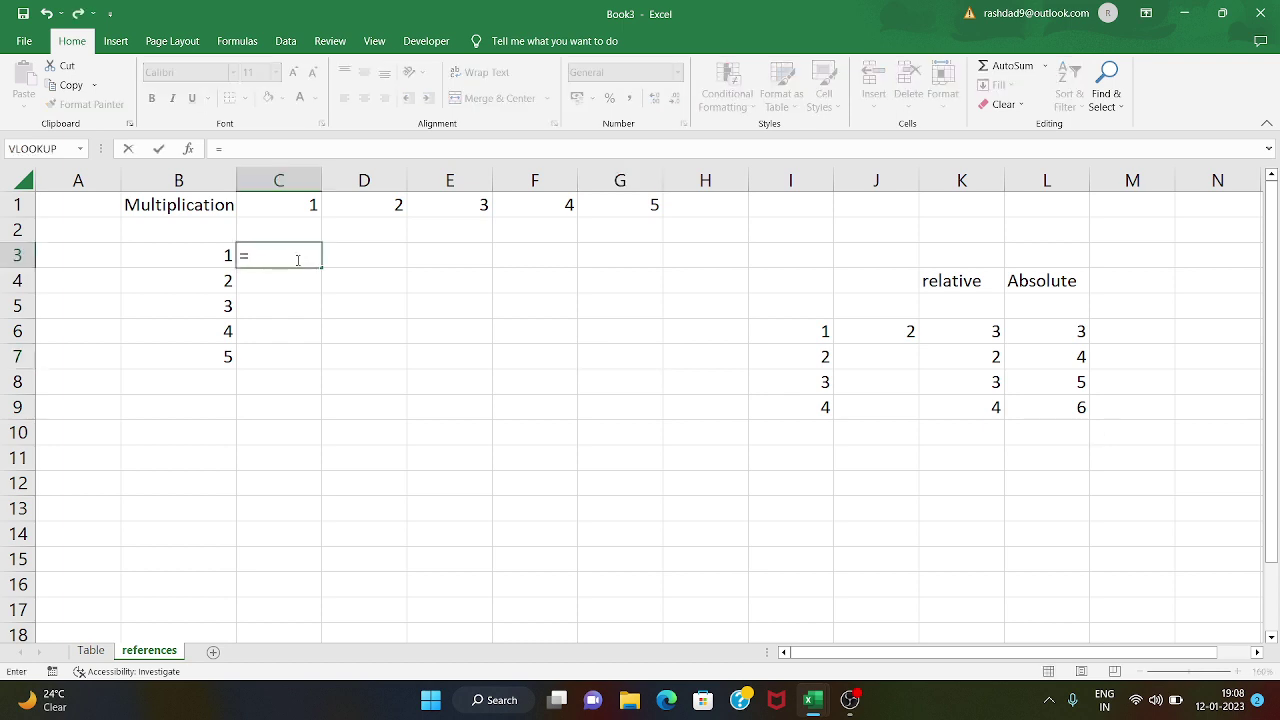
click(221, 257)
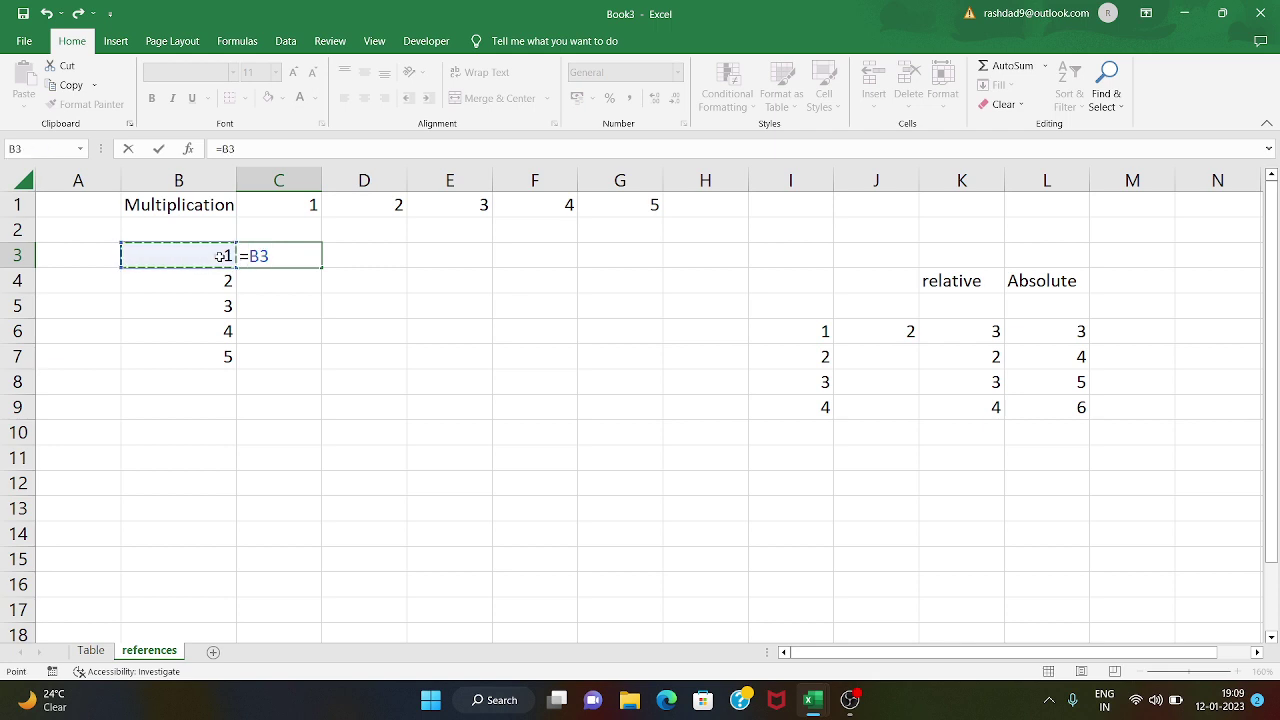
text(*)
click(286, 207)
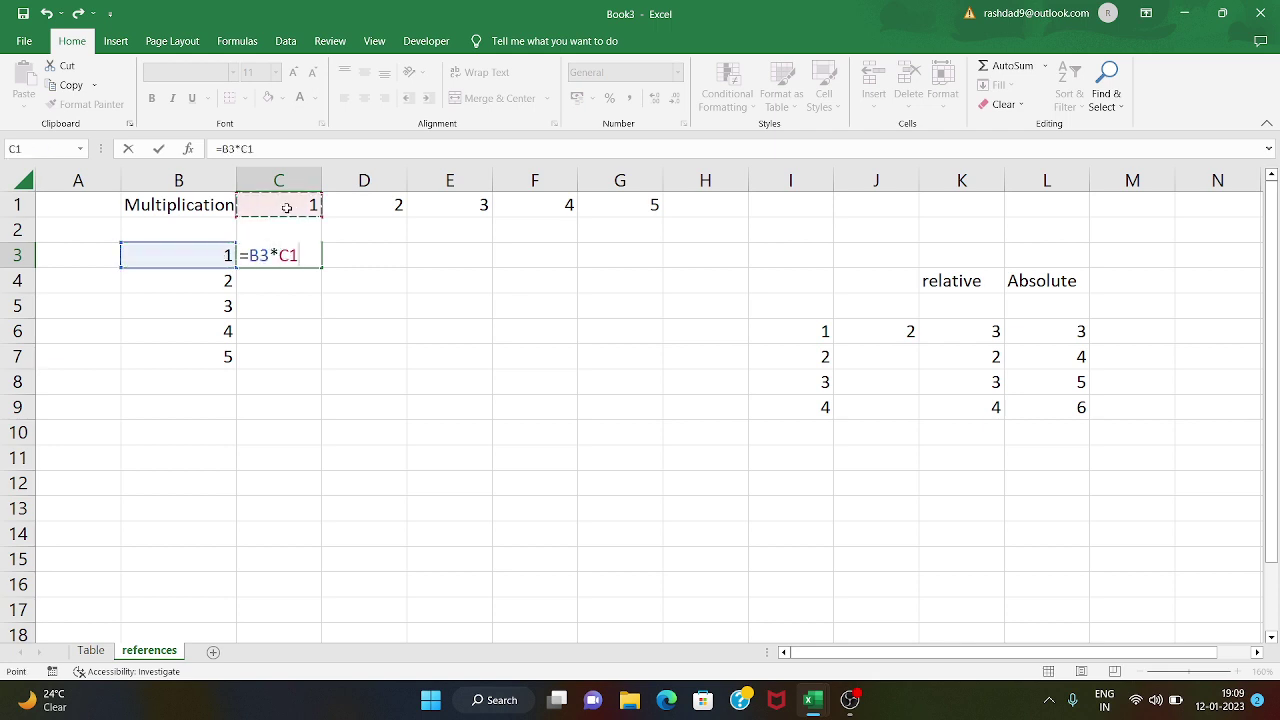
key(Return)
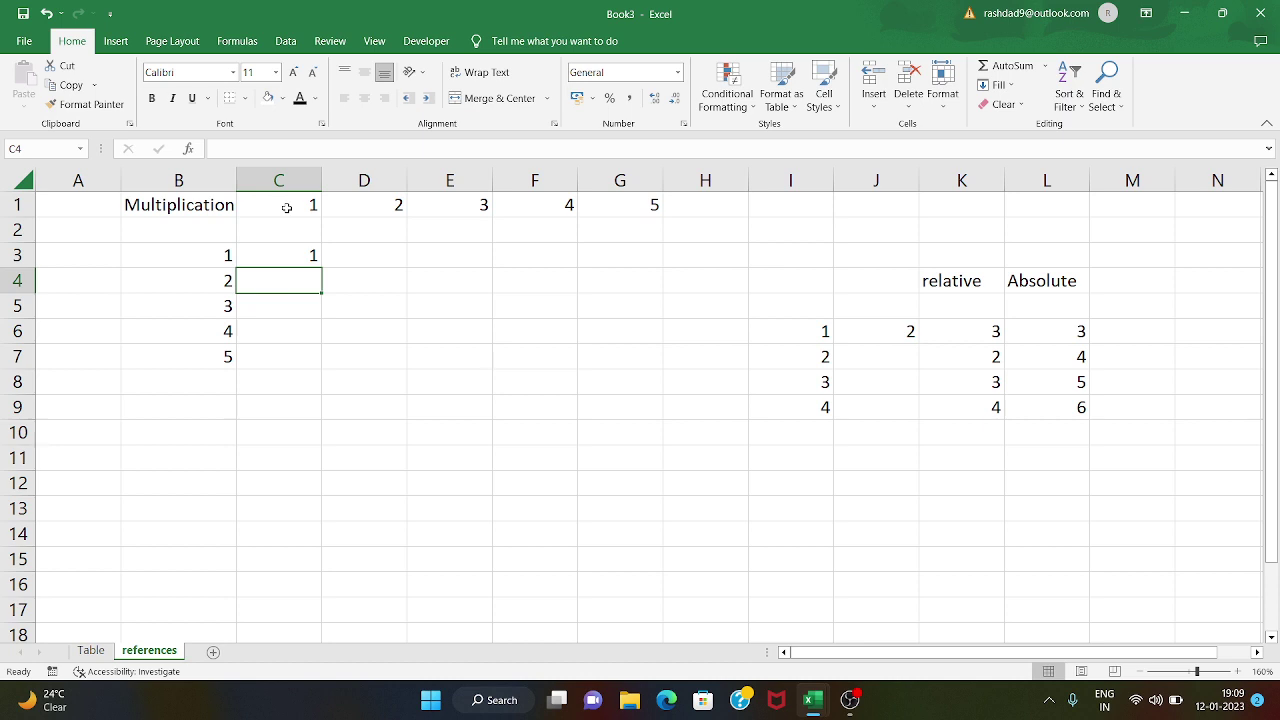
text(=)
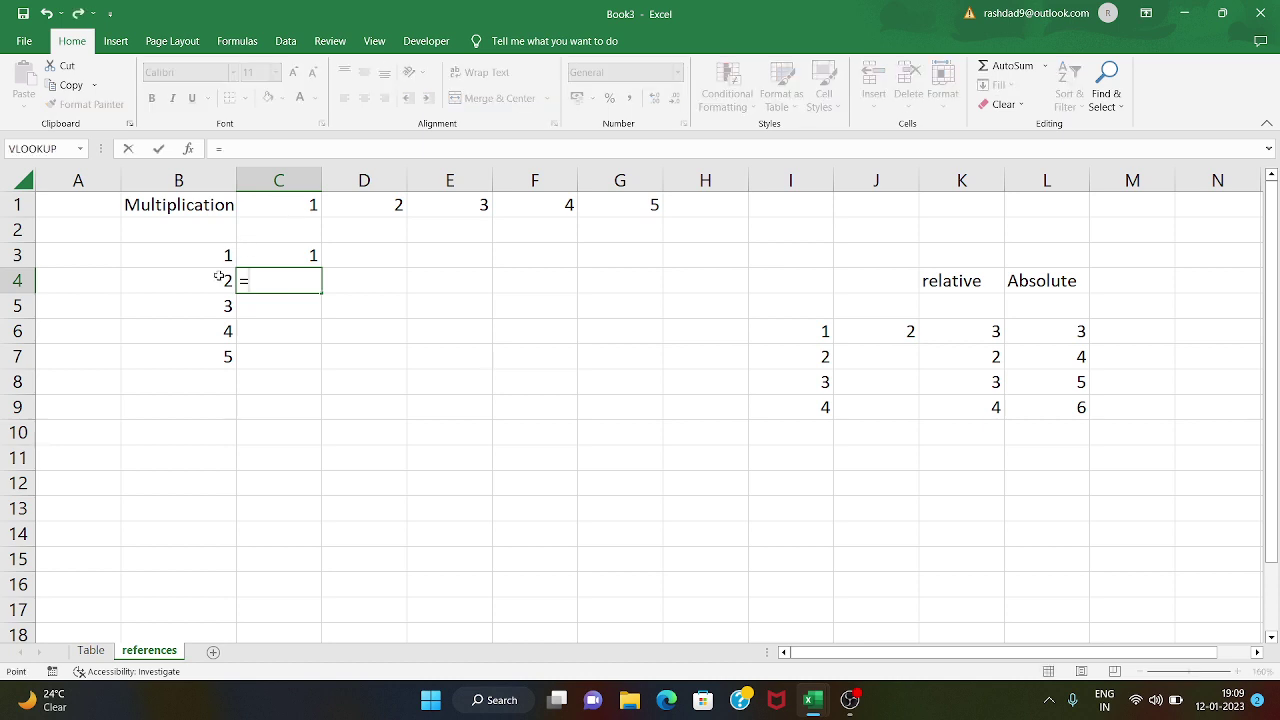
click(219, 276)
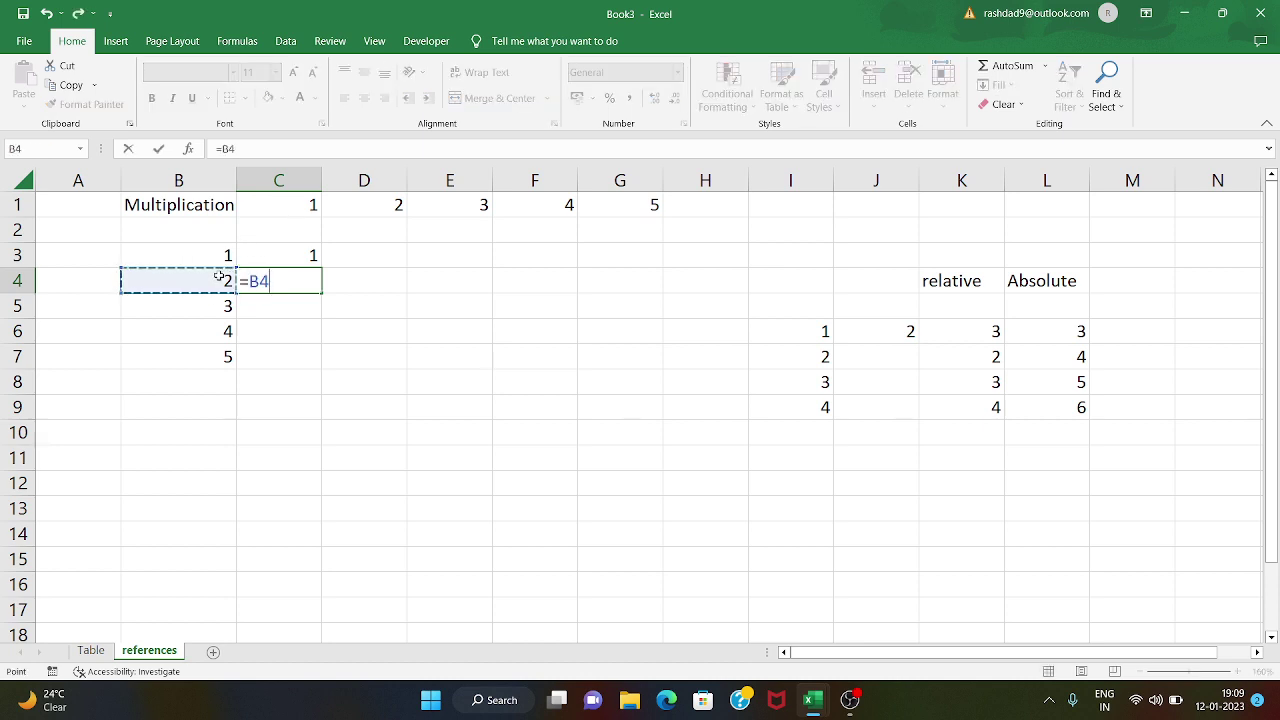
text(*)
click(294, 203)
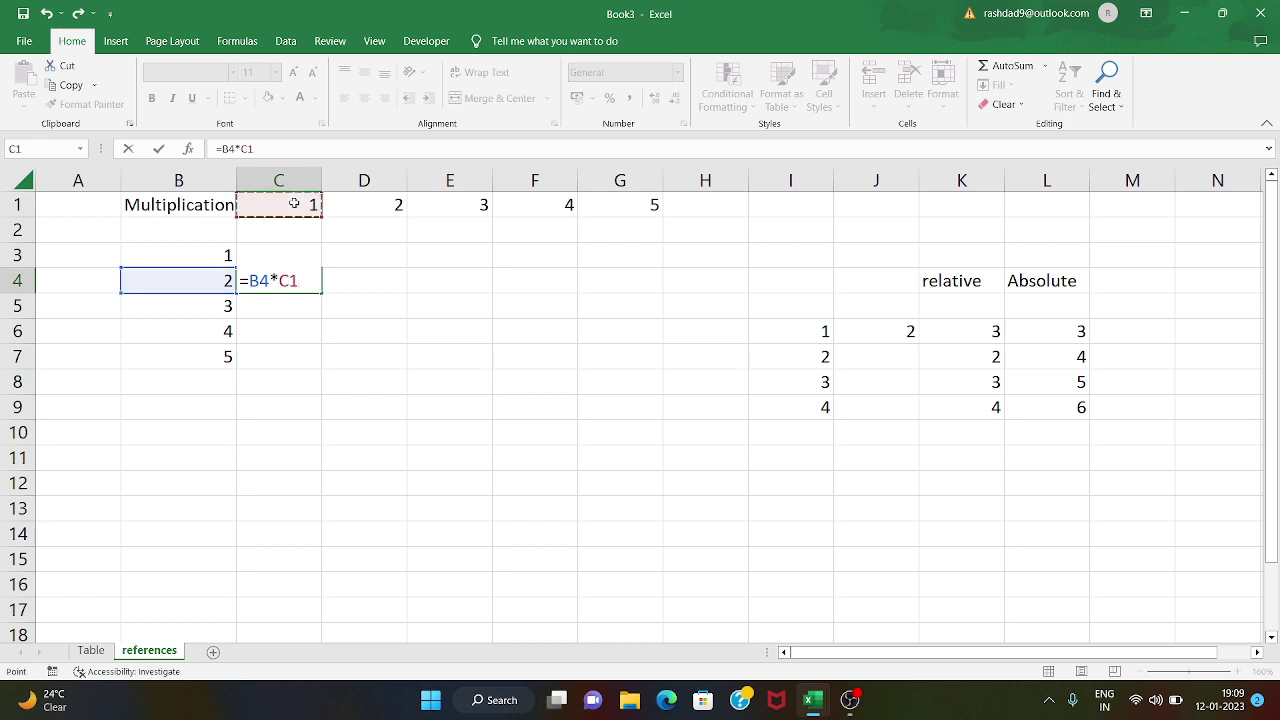
key(Return)
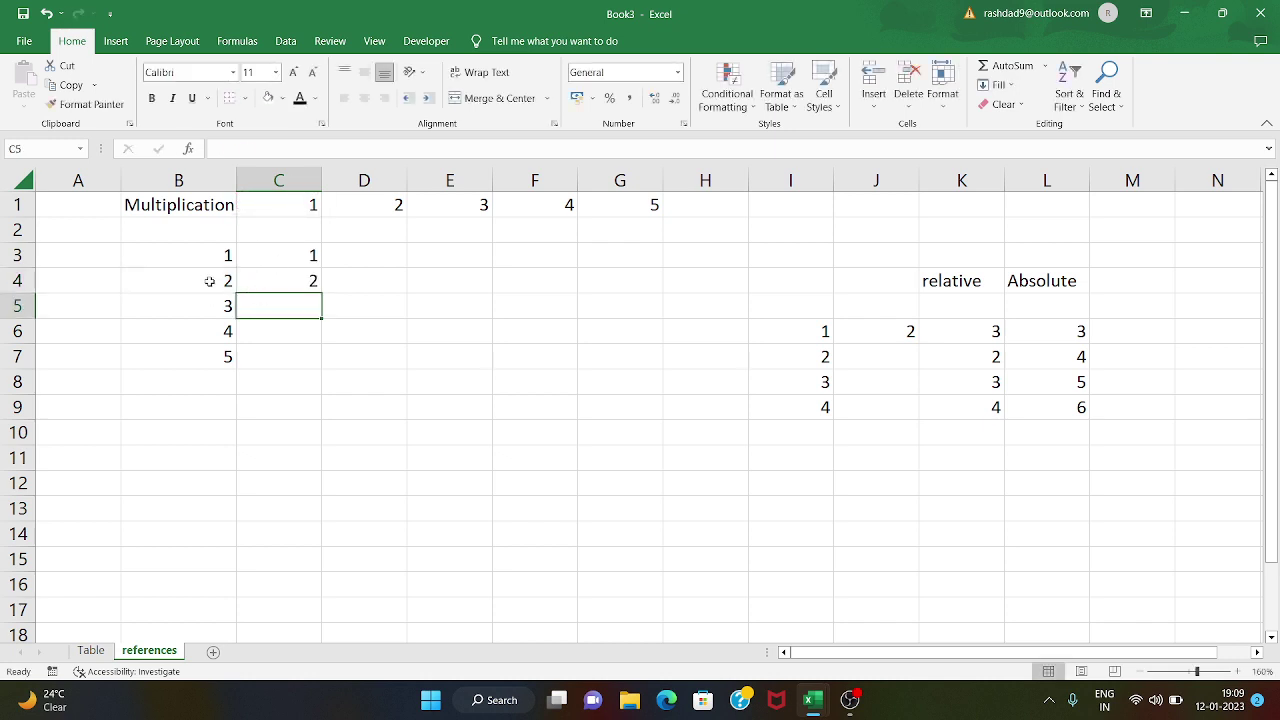
text(=)
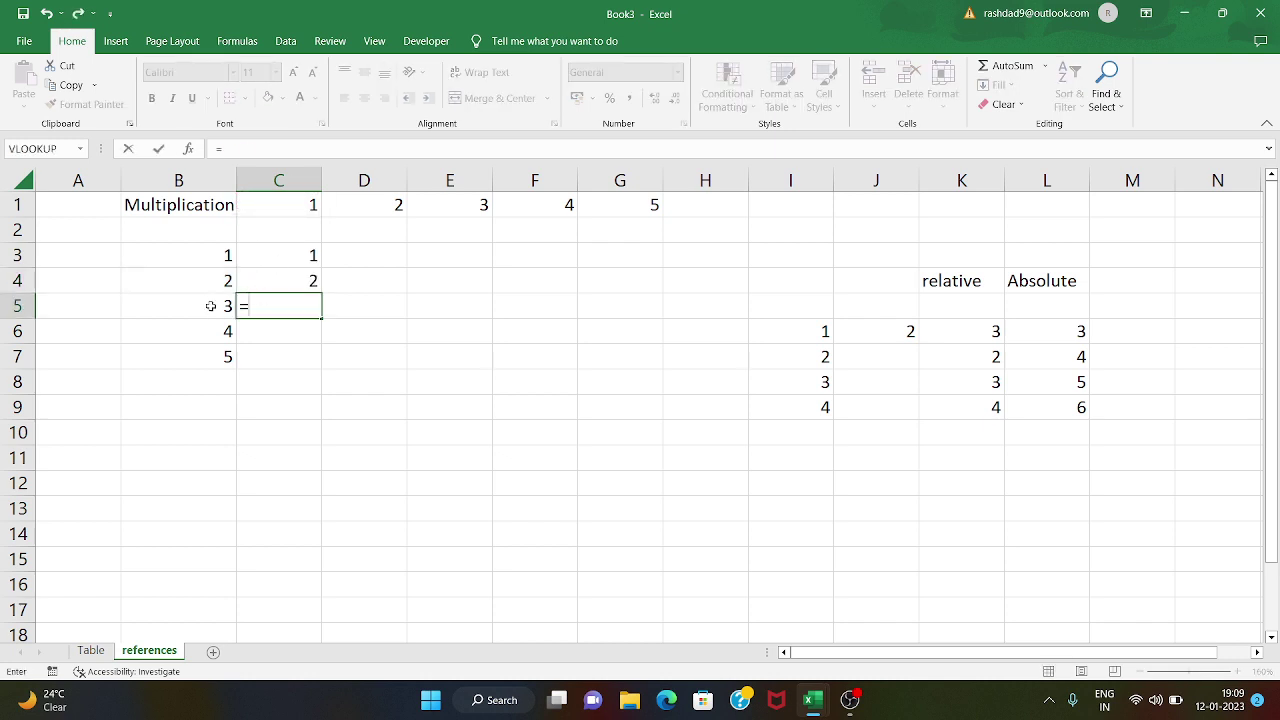
click(211, 306)
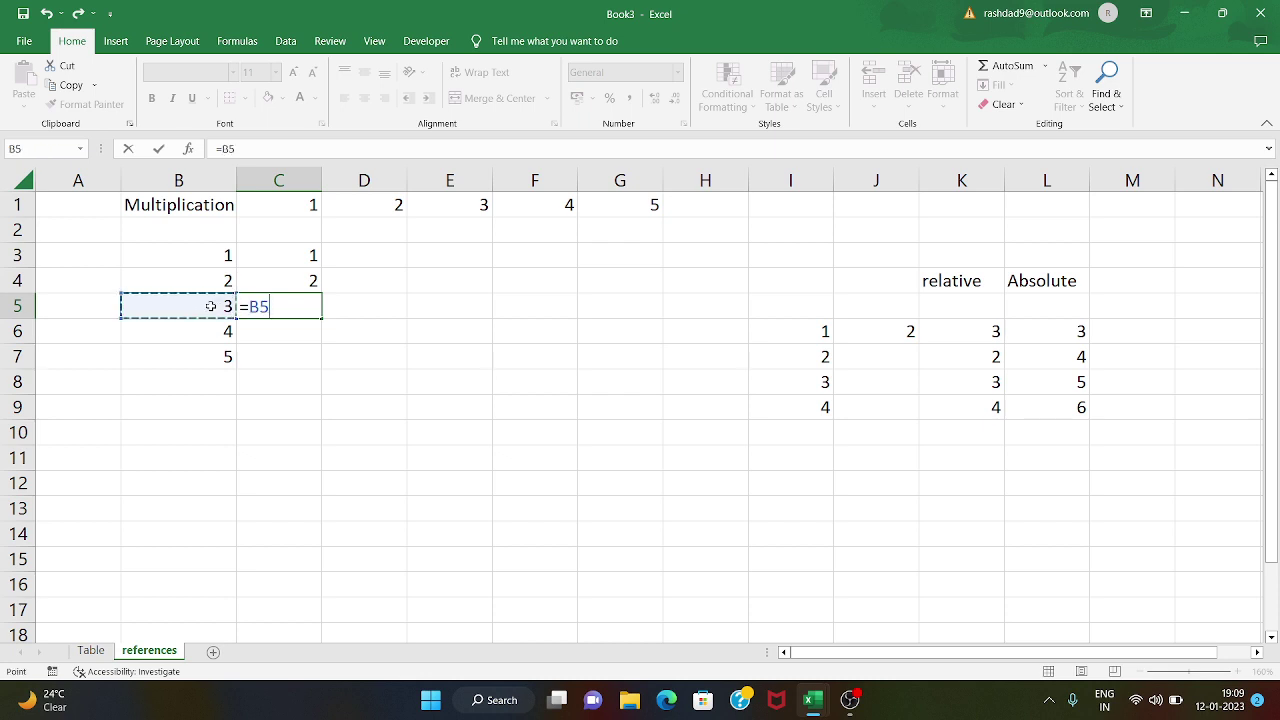
text(*)
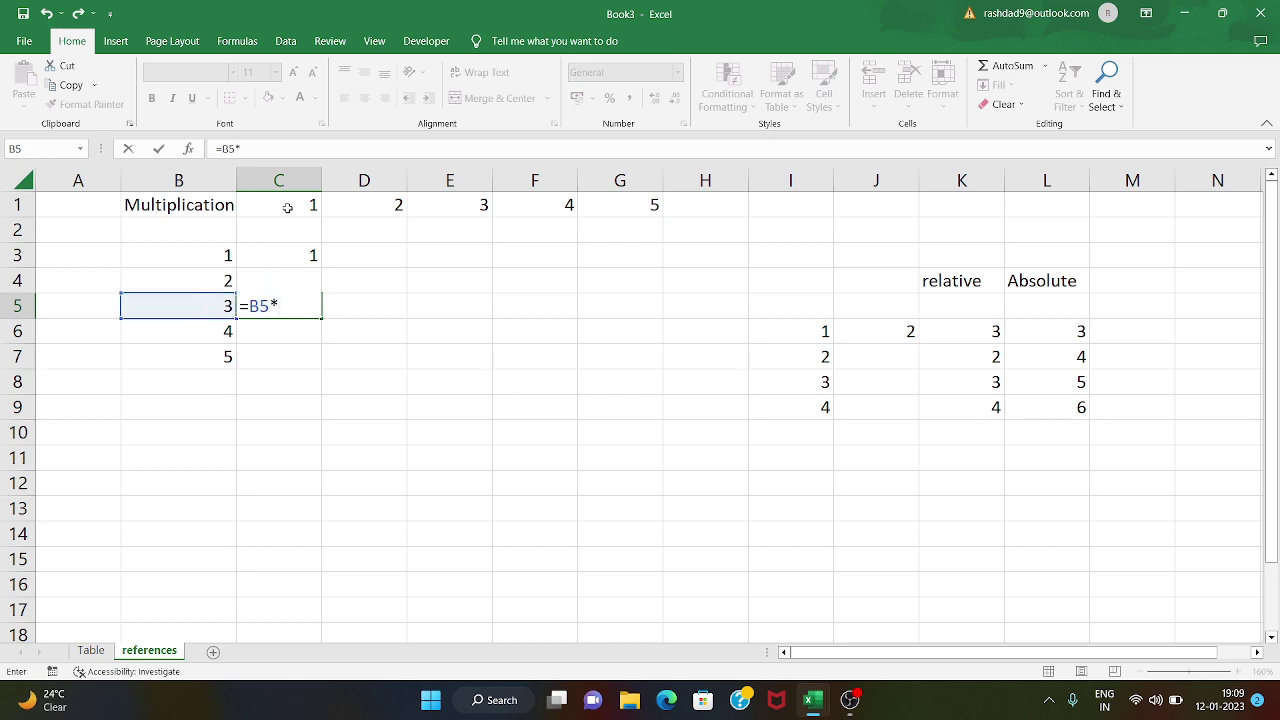
click(288, 203)
key(Return)
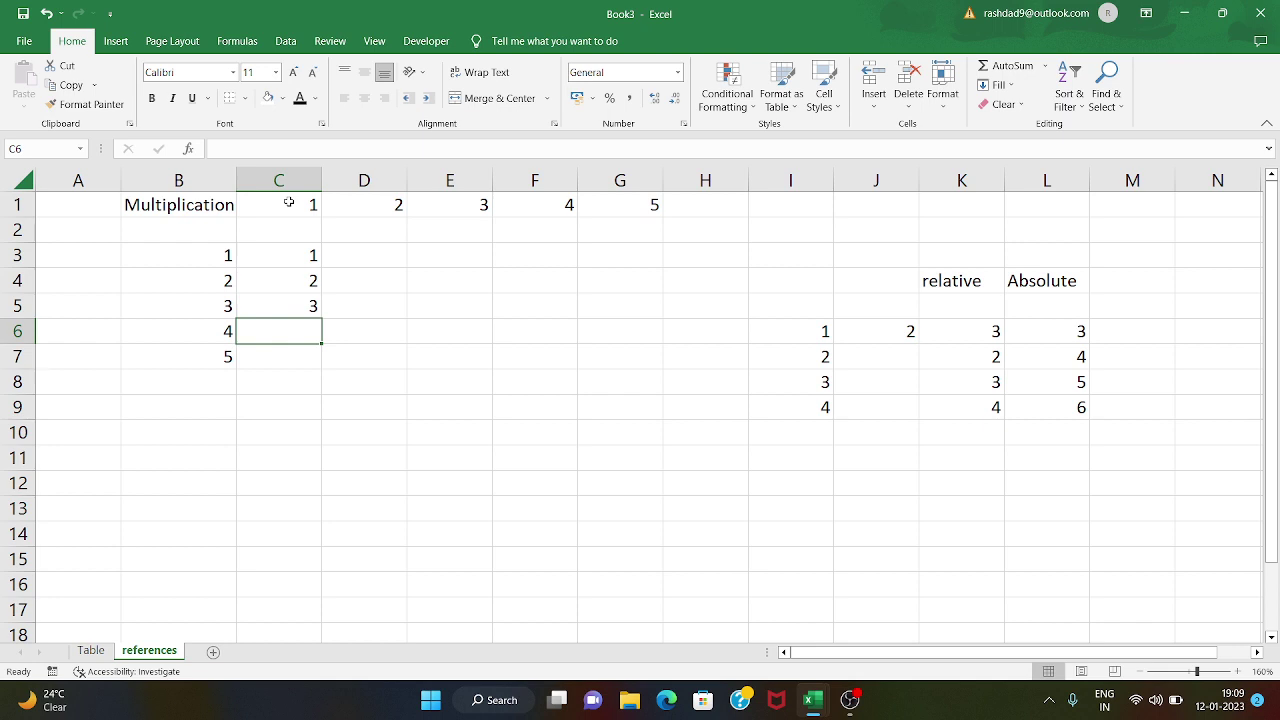
Step: Check the C3:C5 formulas, then enter =B6*C1 in C6
click(282, 257)
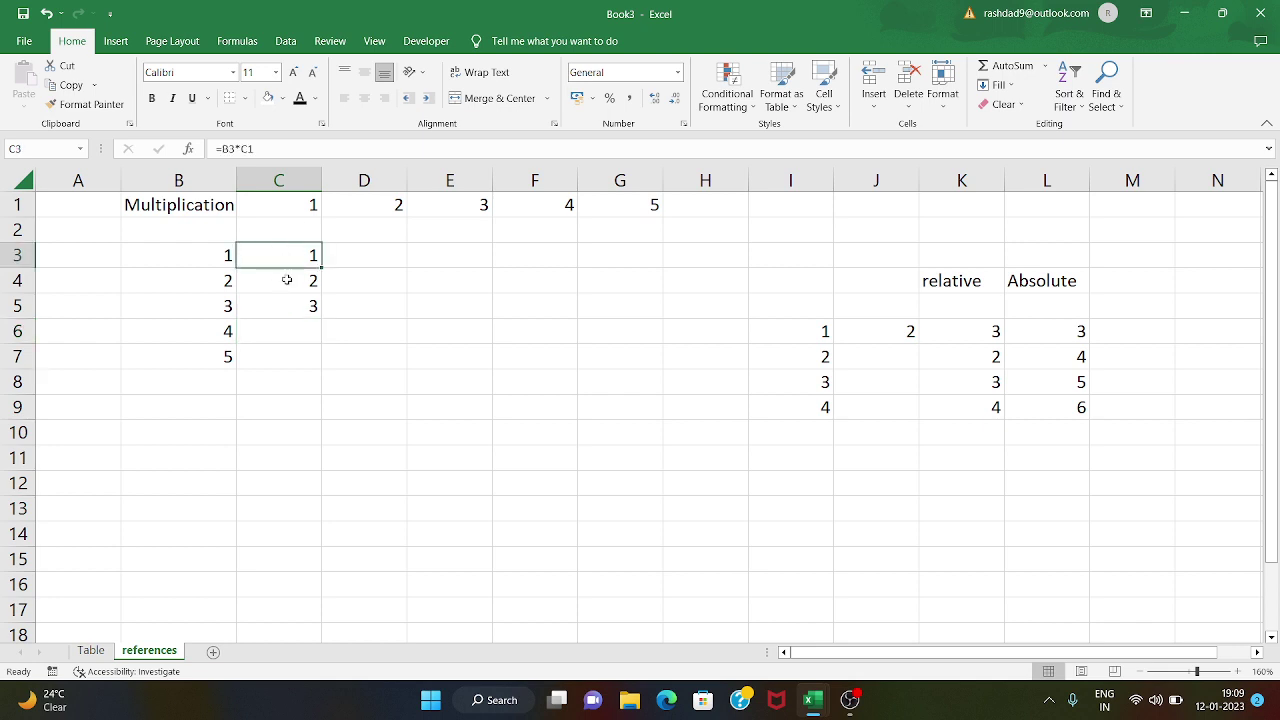
click(287, 280)
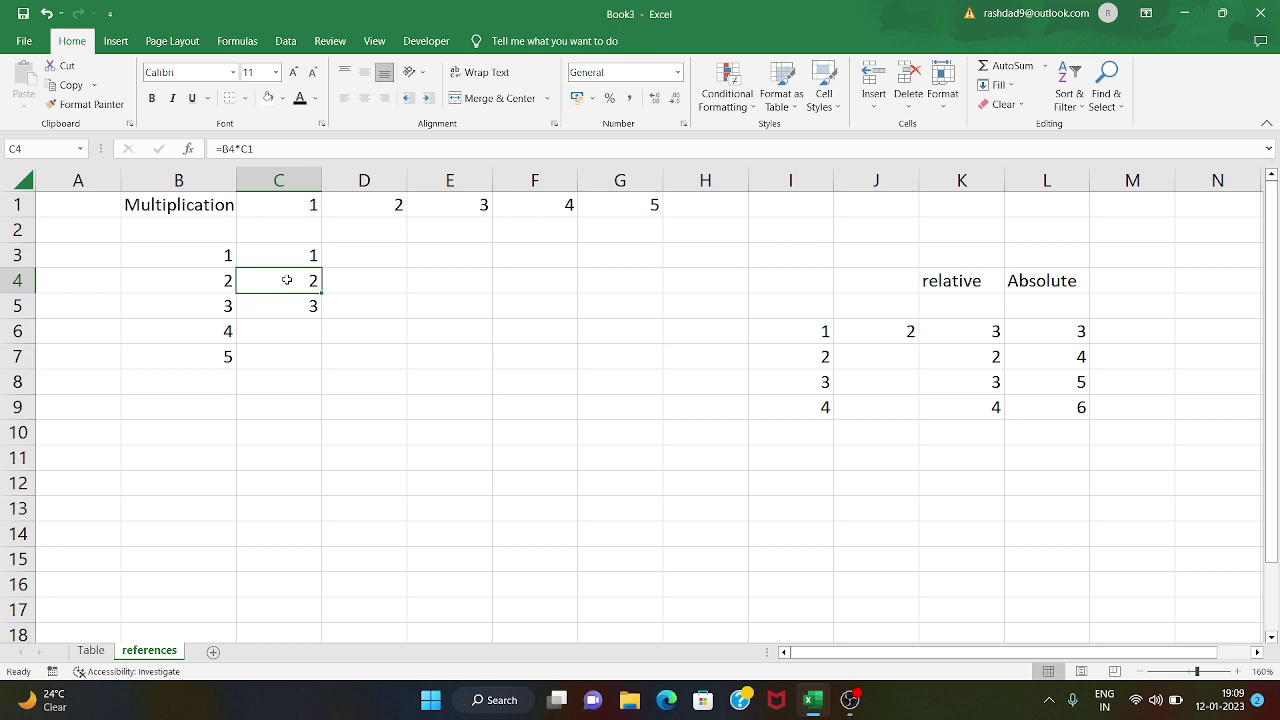
click(285, 315)
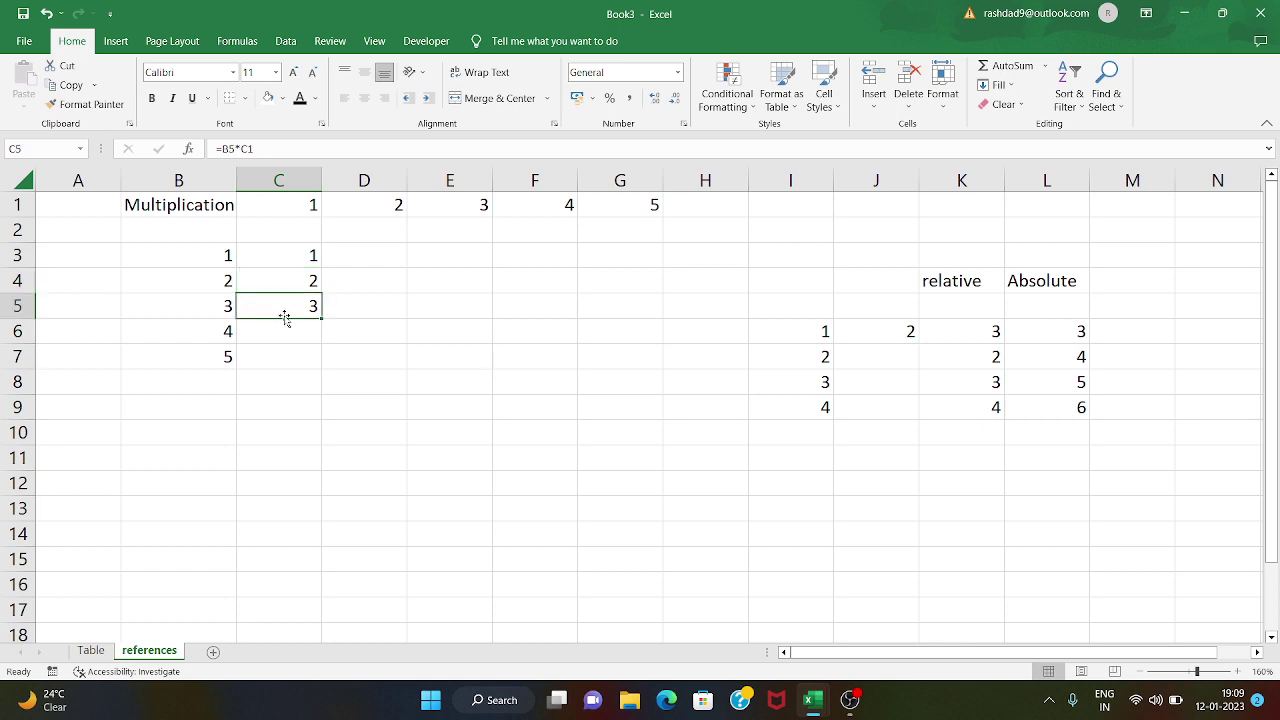
click(283, 330)
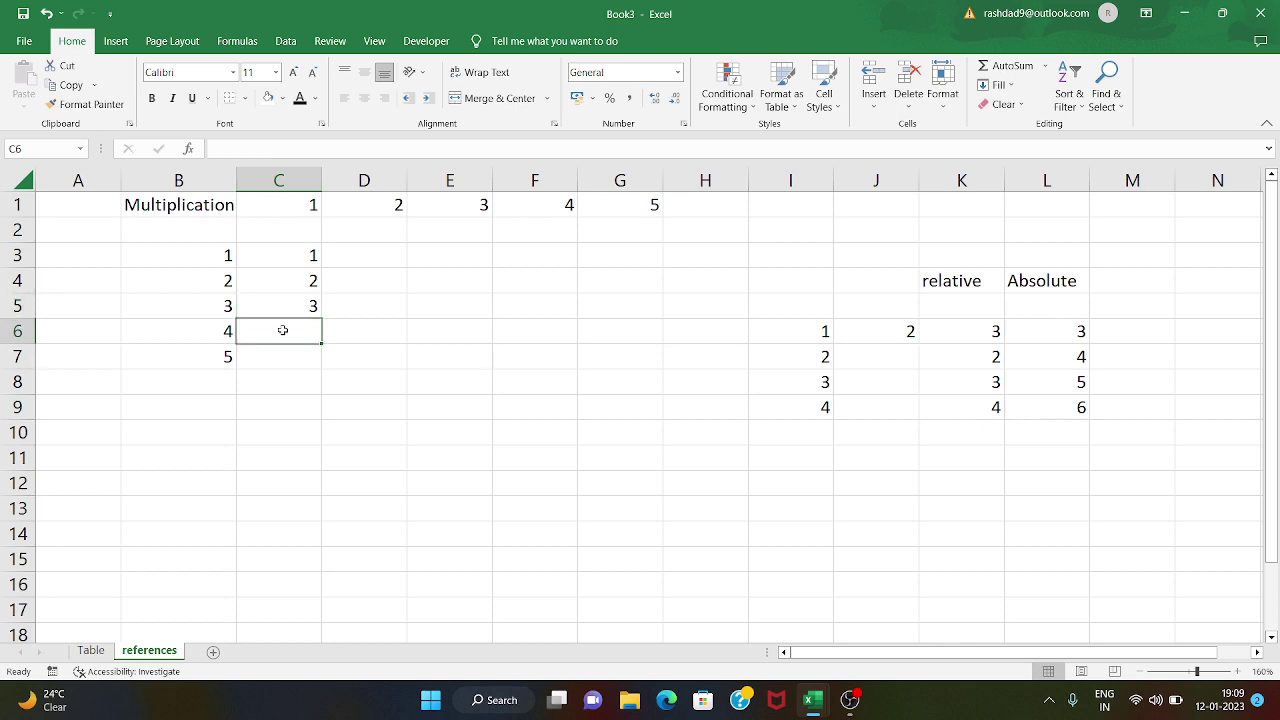
text(=)
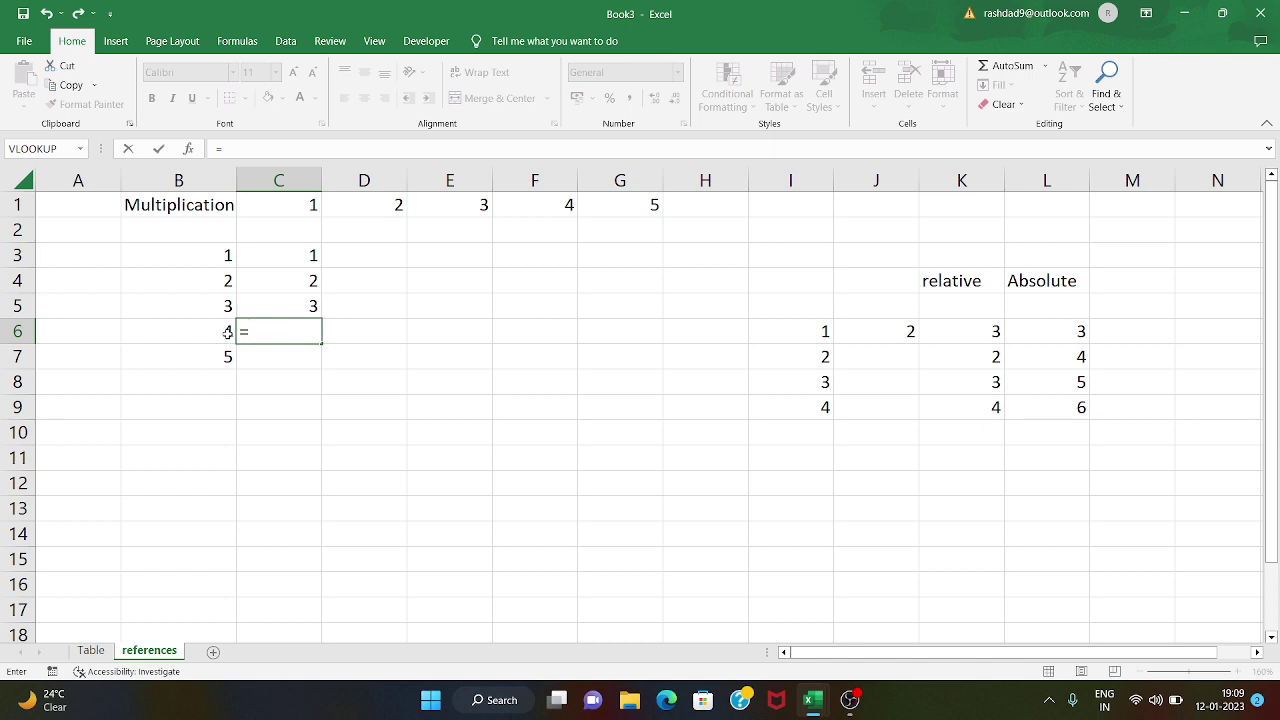
click(223, 333)
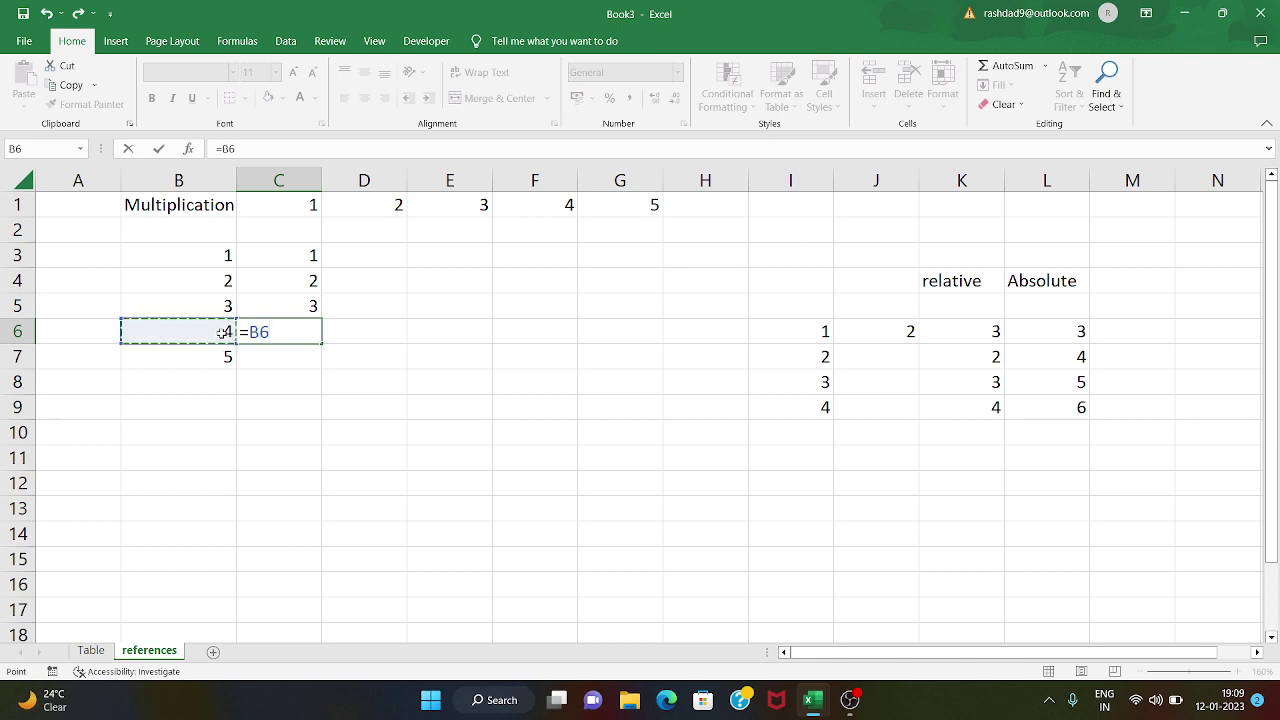
text(*)
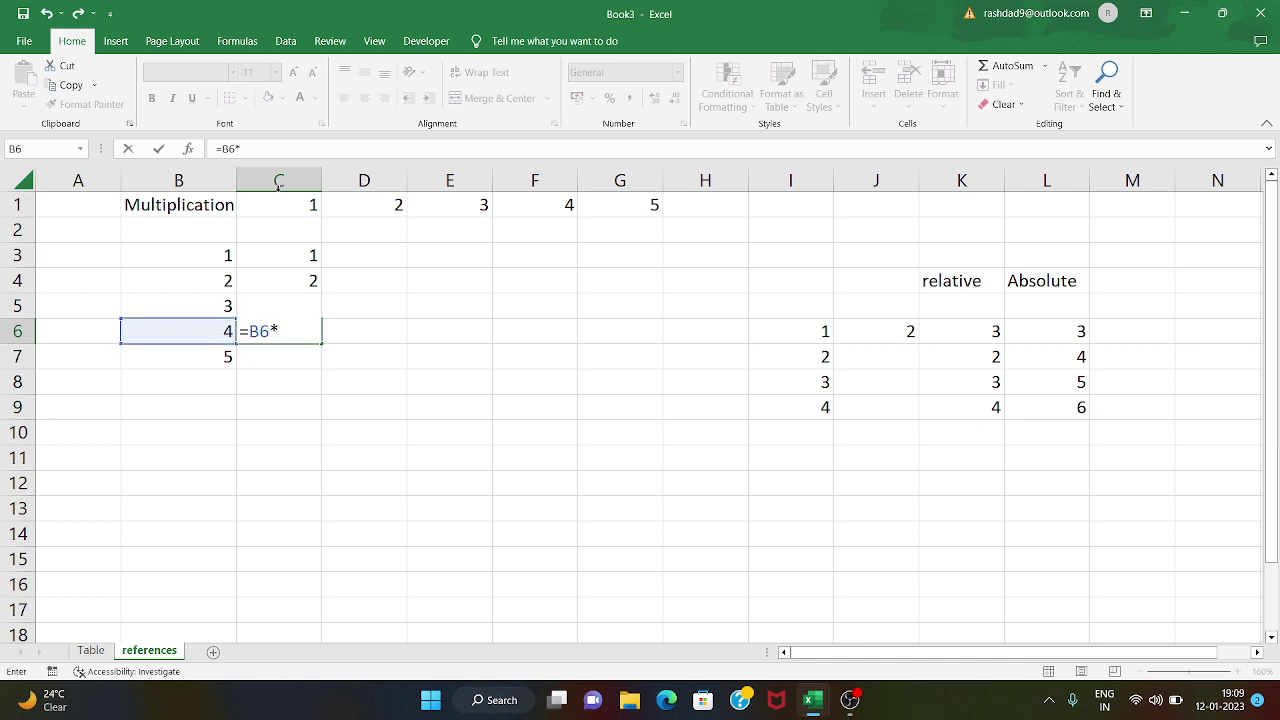
click(279, 190)
click(276, 208)
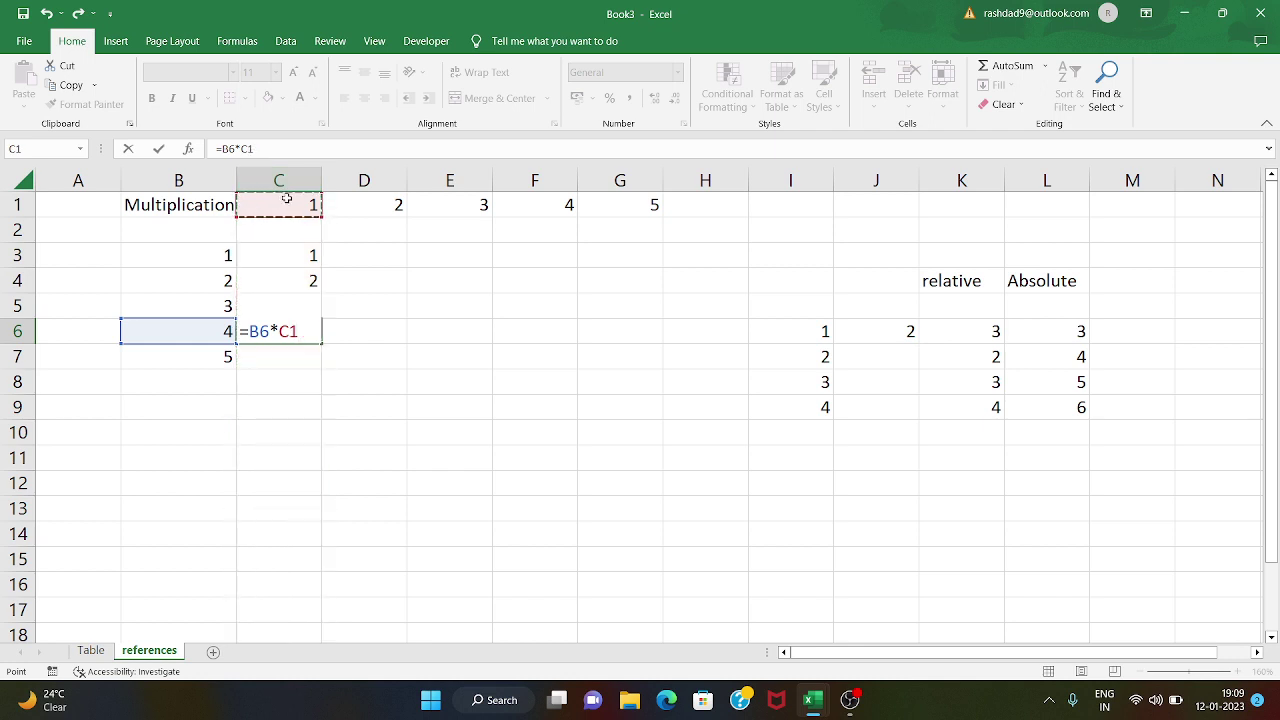
key(Return)
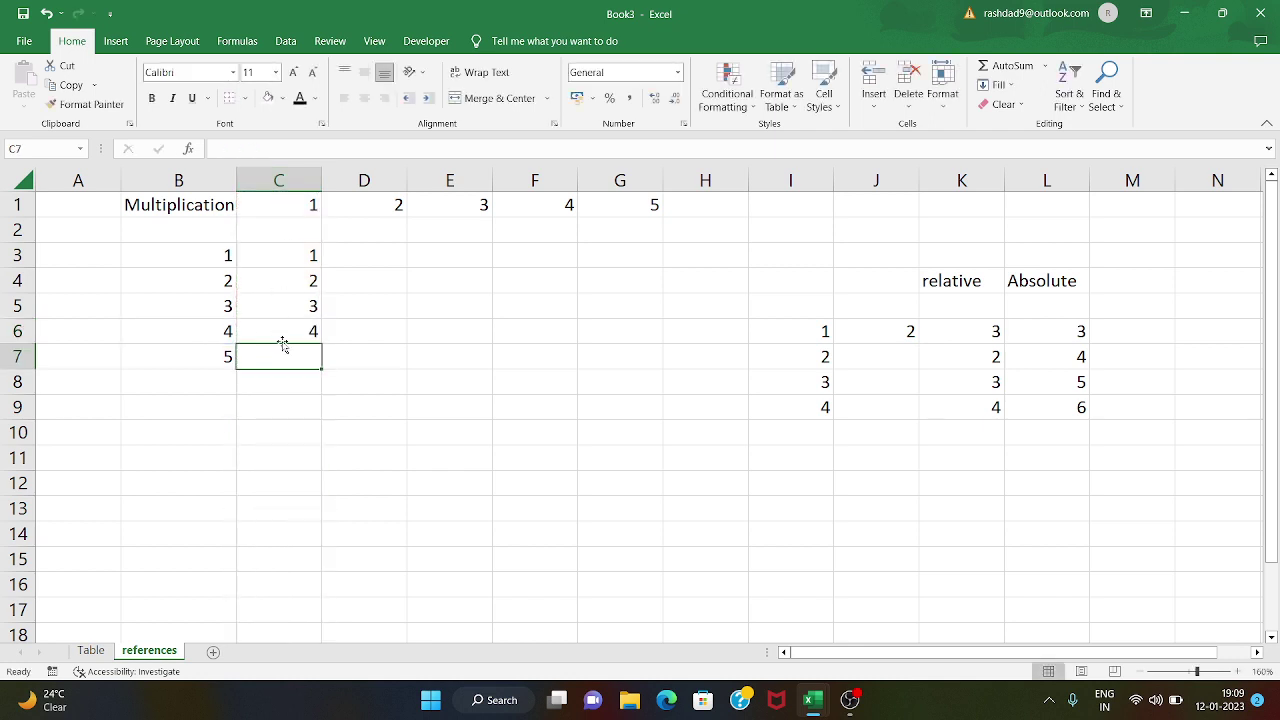
click(286, 258)
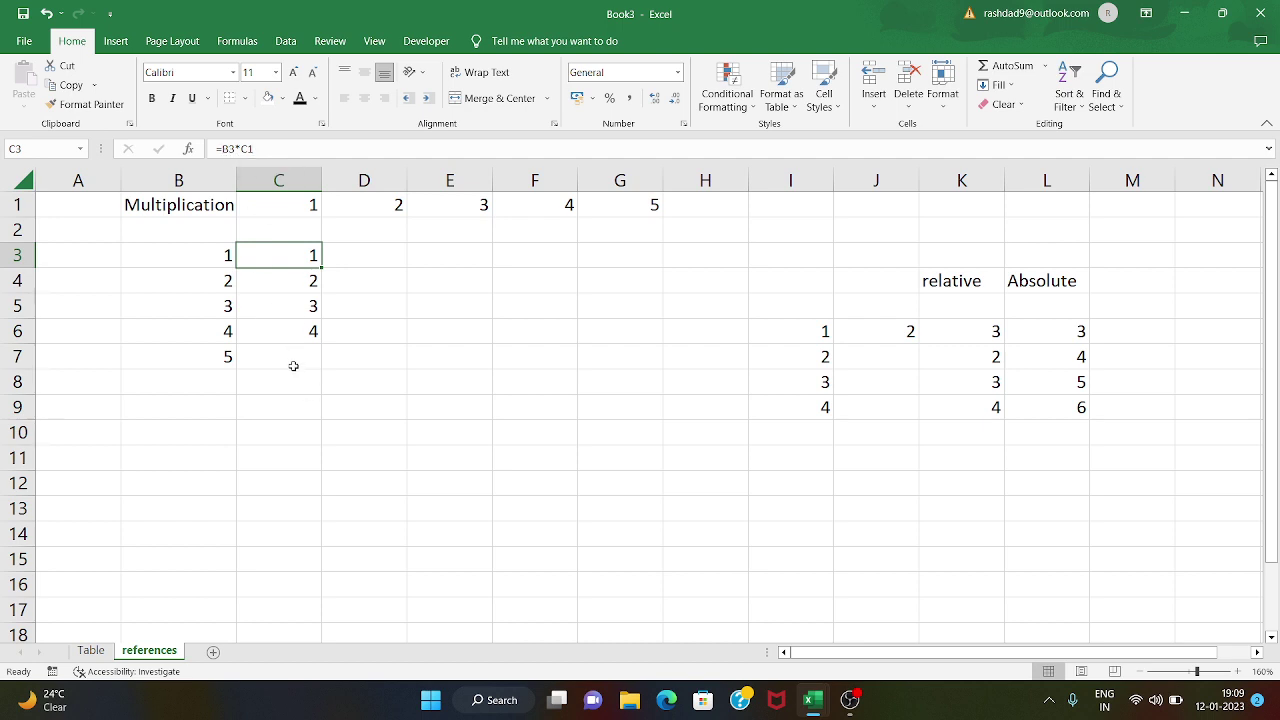
click(305, 335)
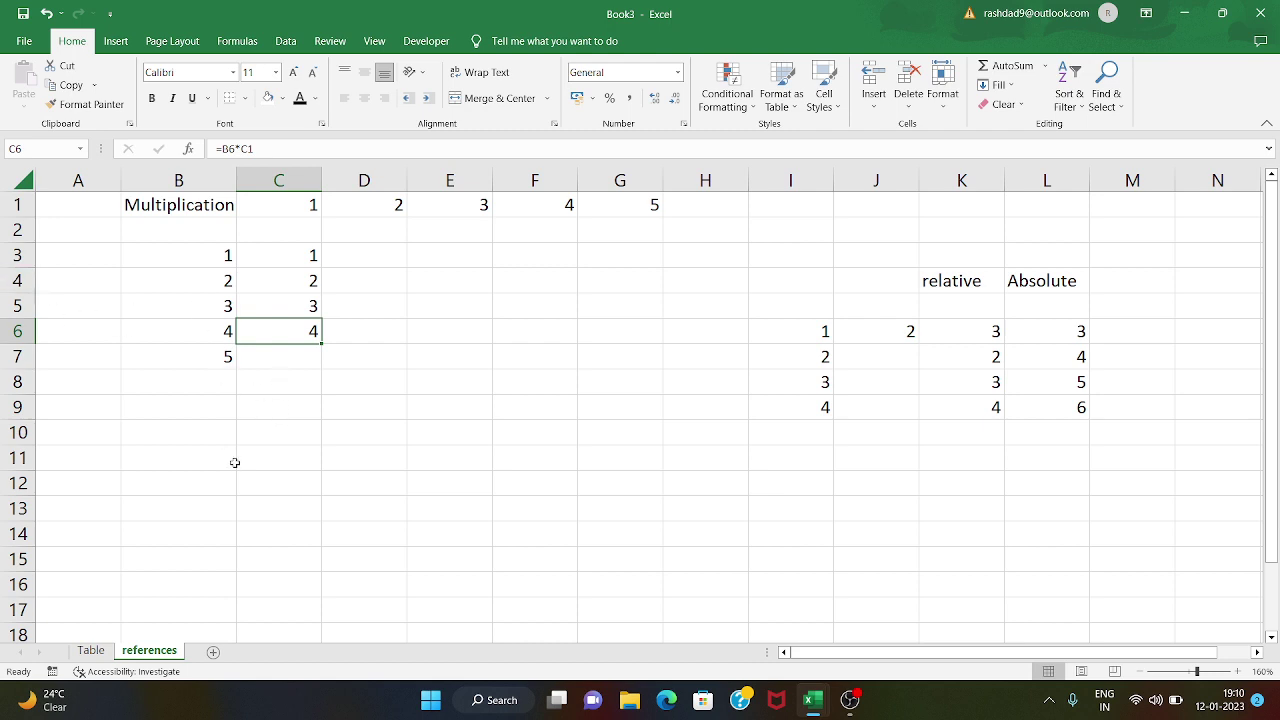
click(276, 388)
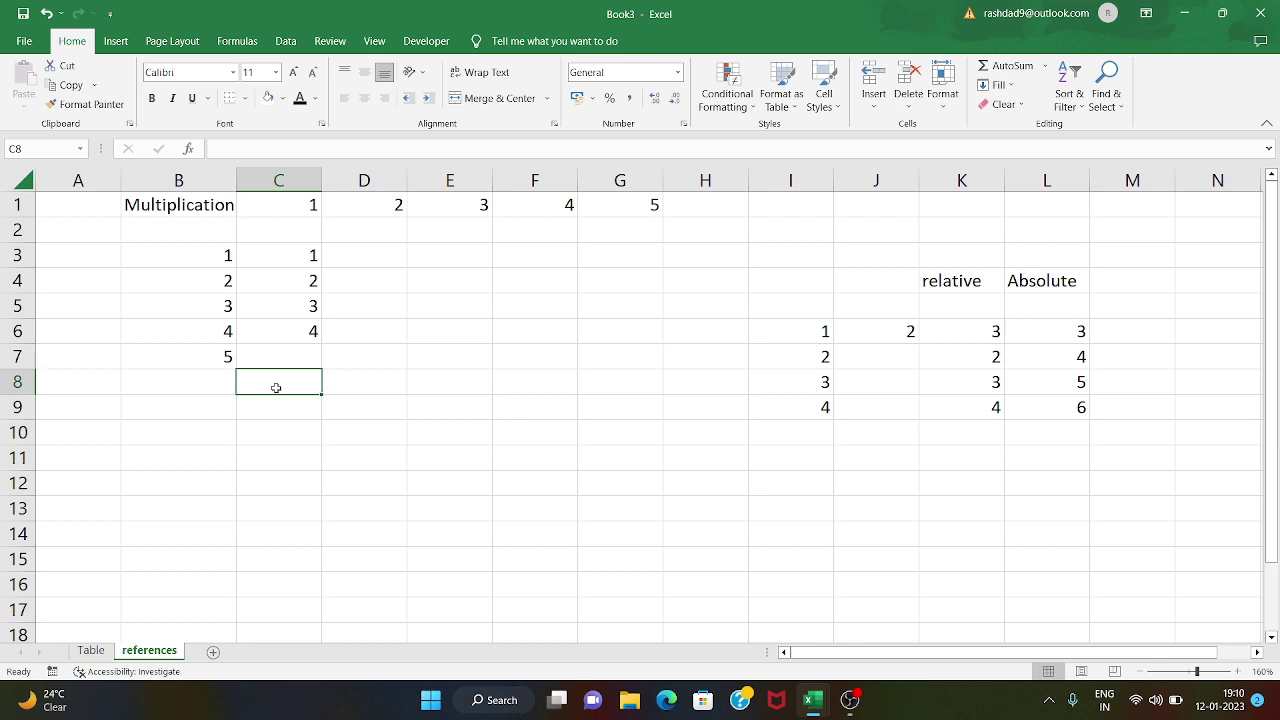
text(B,)
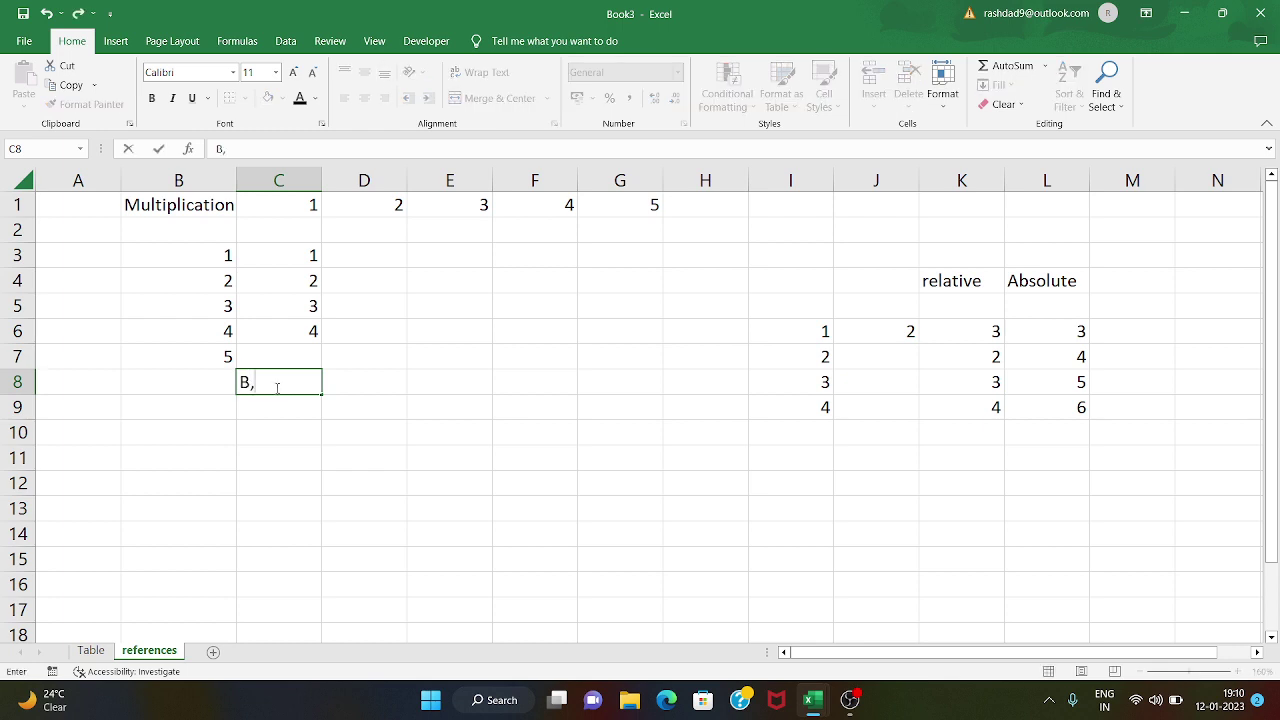
text(c,)
text(1)
key(BackSpace)
key(BackSpace)
key(BackSpace)
key(BackSpace)
key(BackSpace)
click(302, 350)
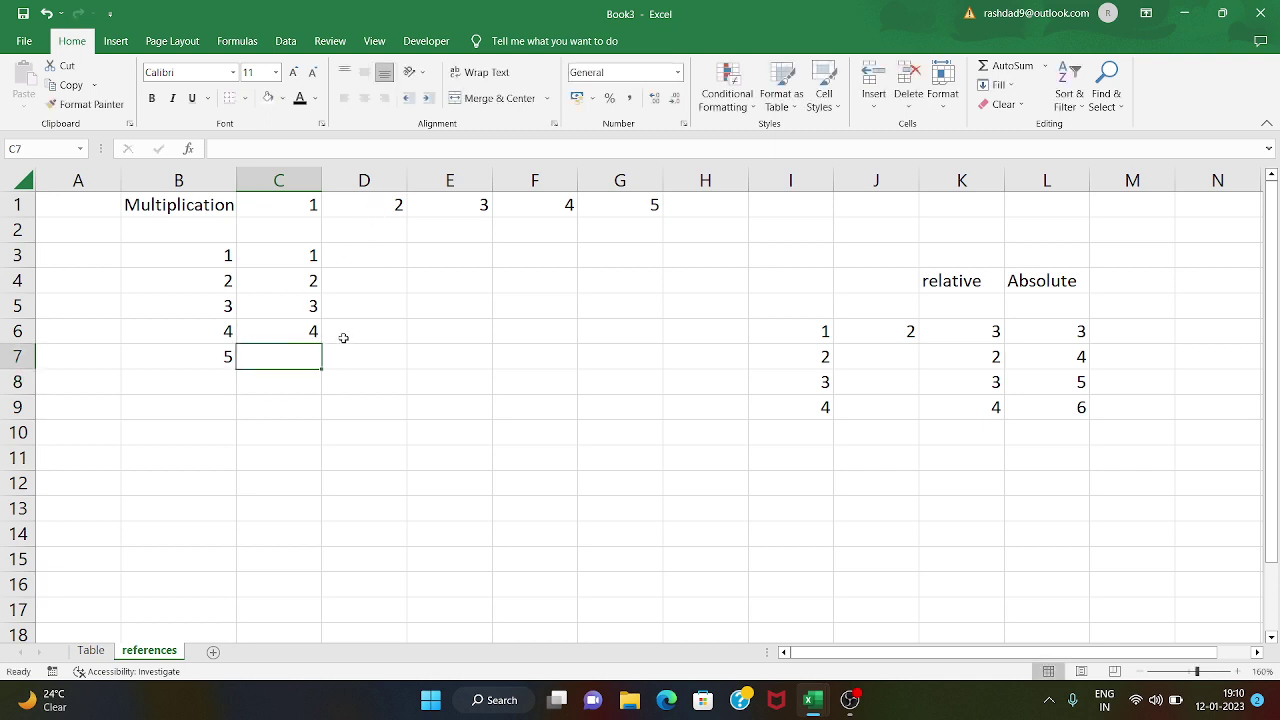
click(351, 262)
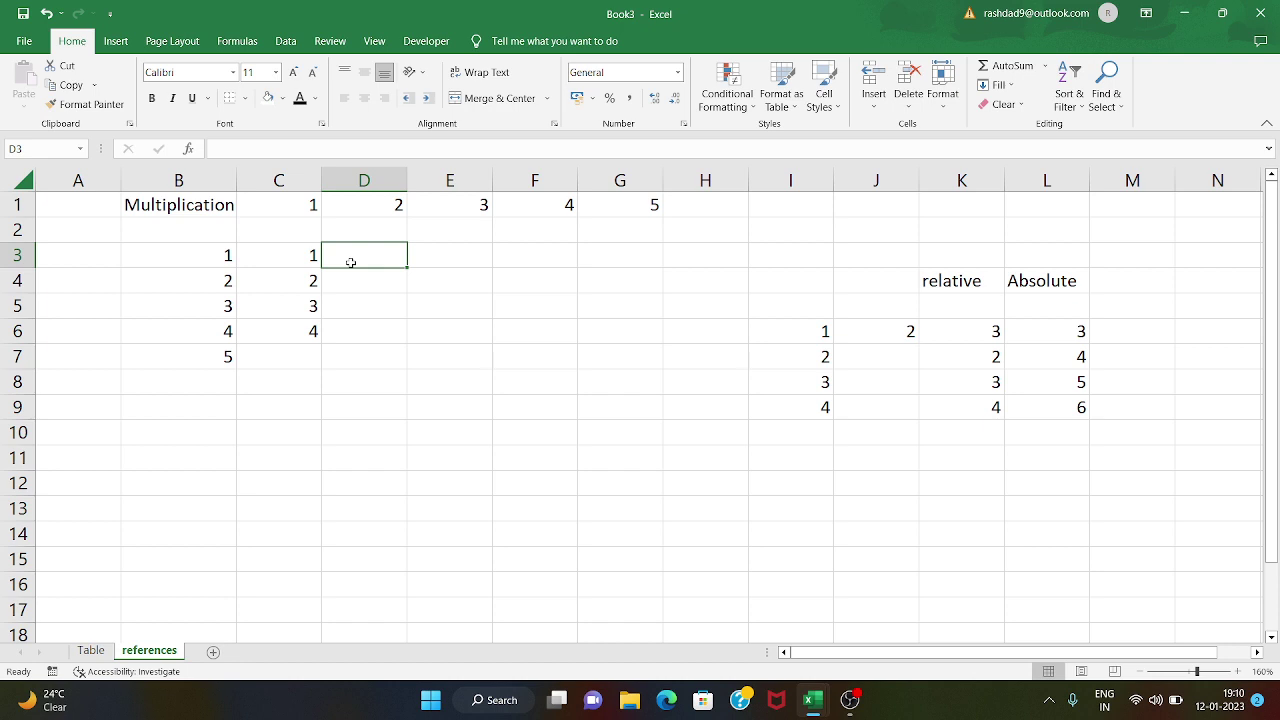
Step: Enter =B3*D1 in D3 so it shows 2
text(=)
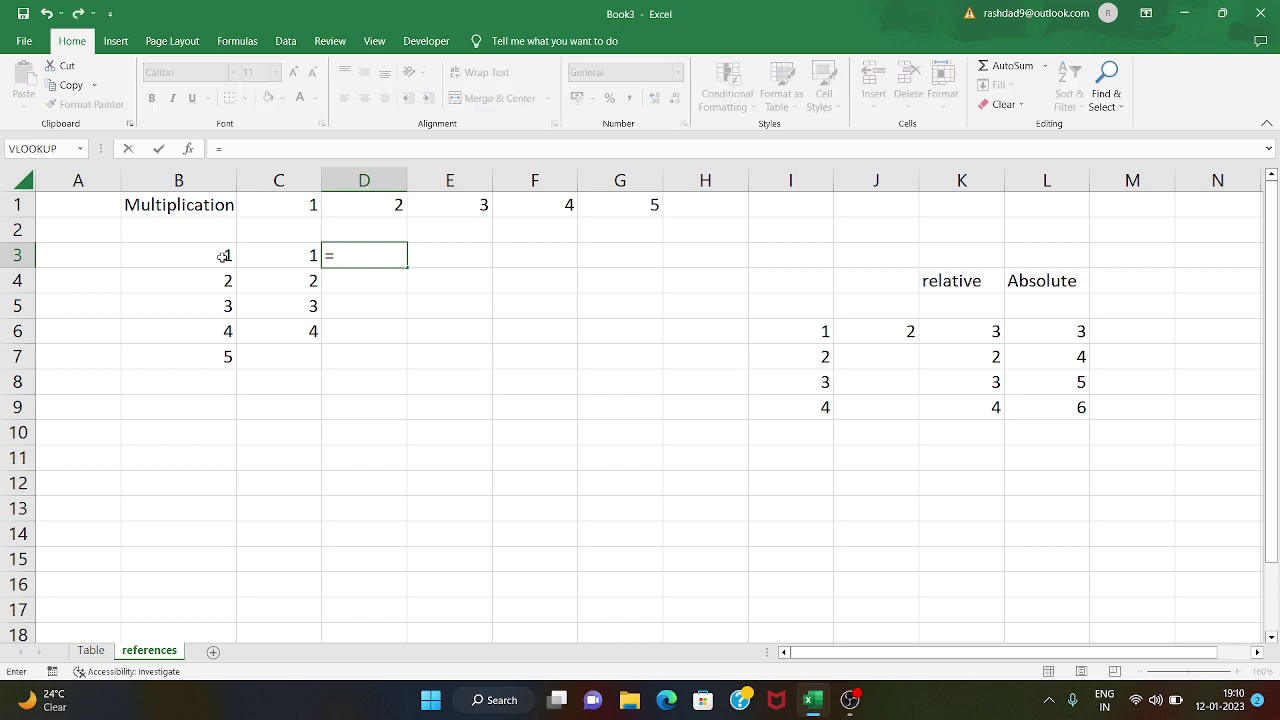
click(223, 257)
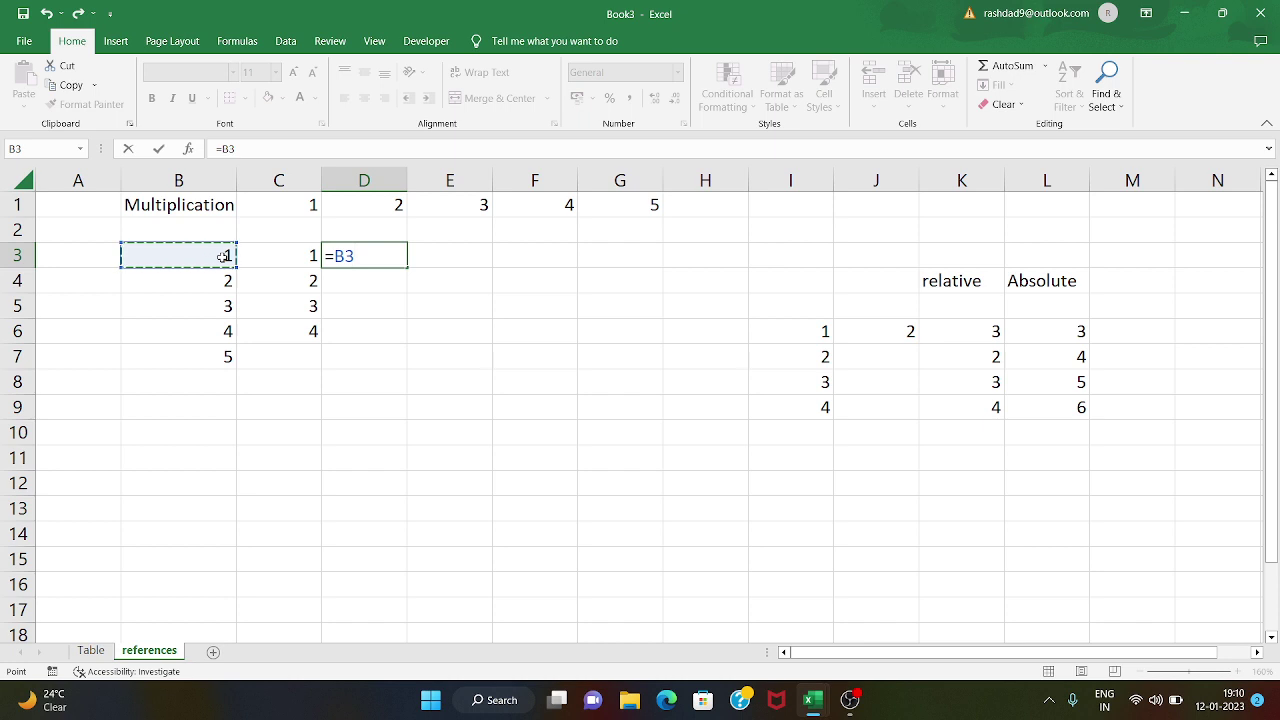
text(*)
click(350, 197)
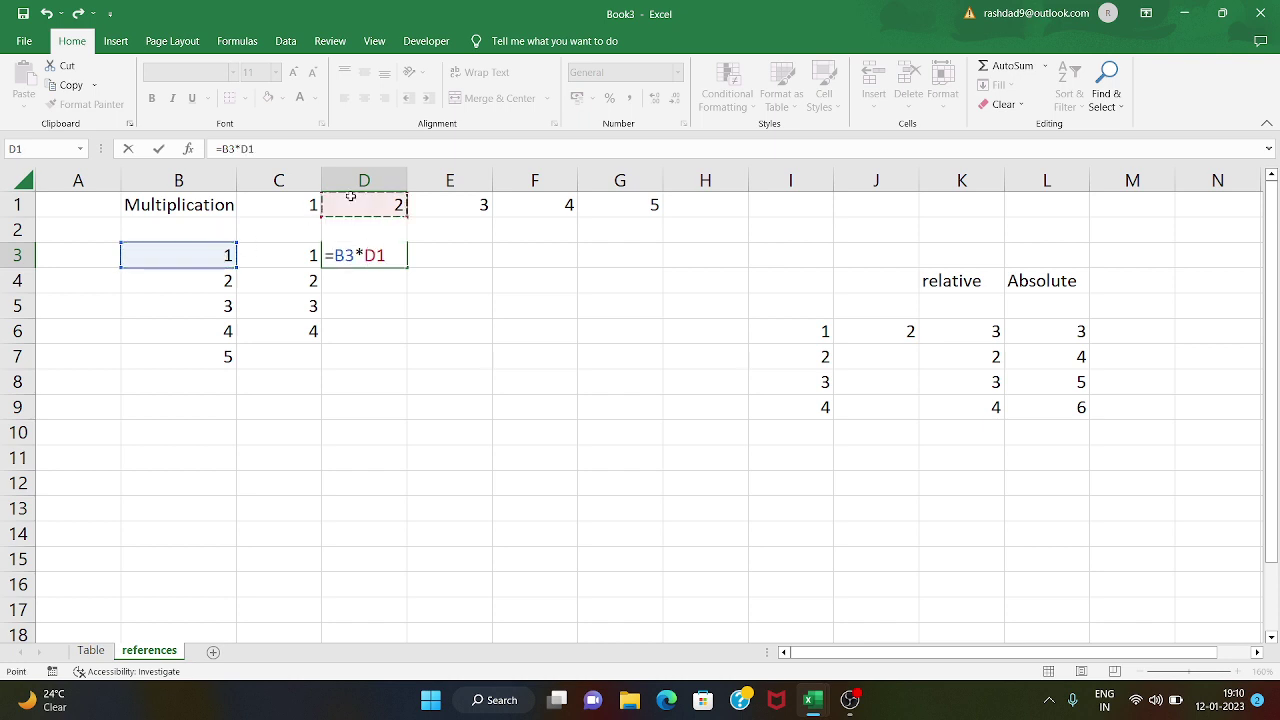
key(Return)
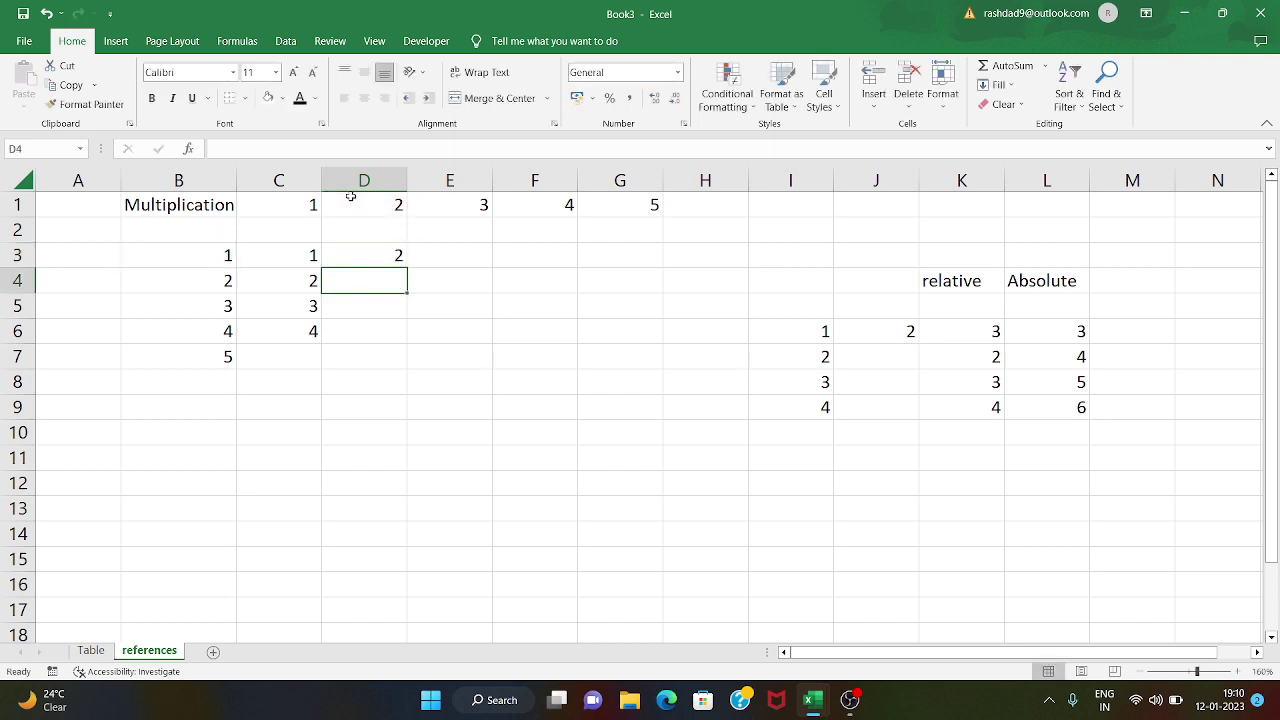
Step: Enter =B3*E1 in E3 so it shows 3, then check D3's formula
click(451, 258)
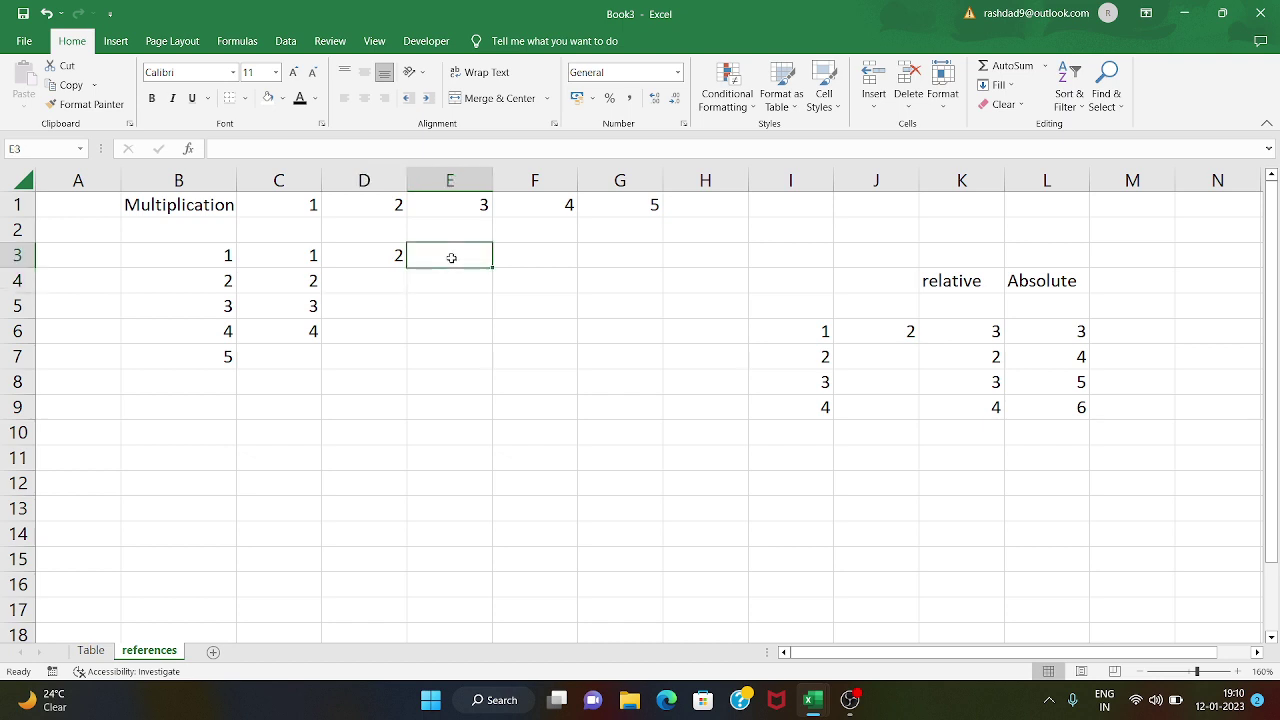
text(=)
click(222, 258)
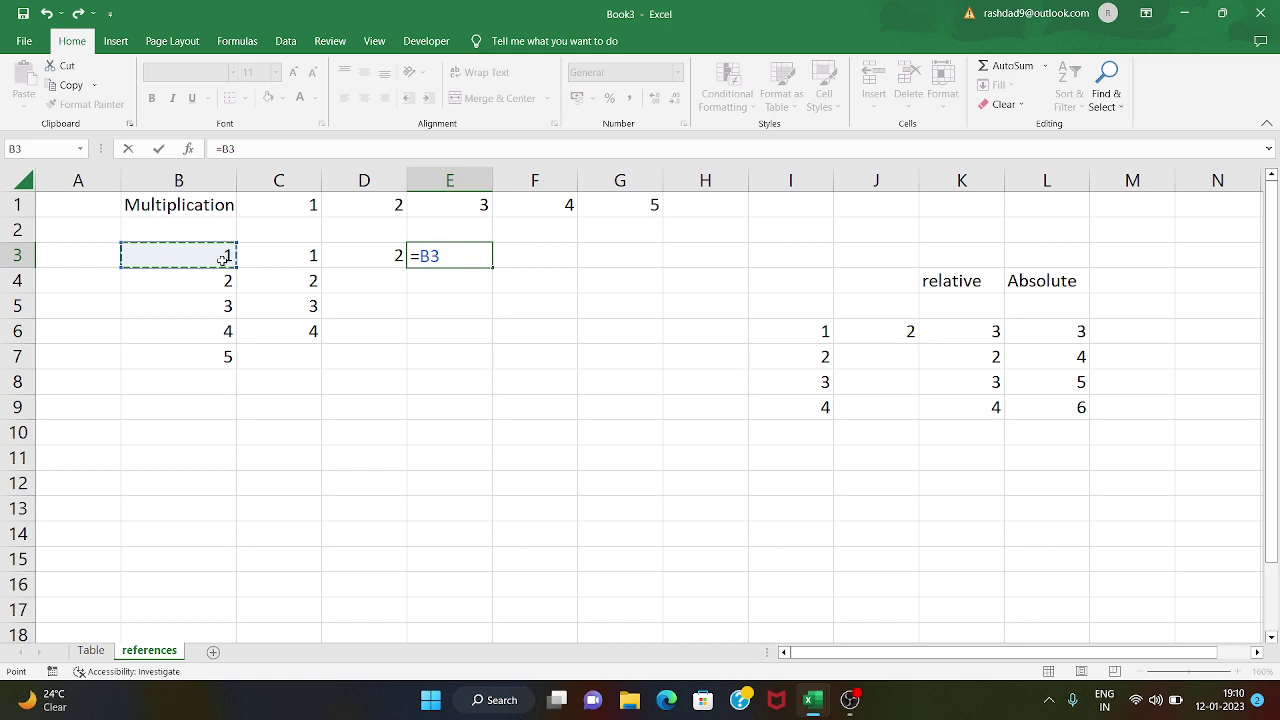
text(*)
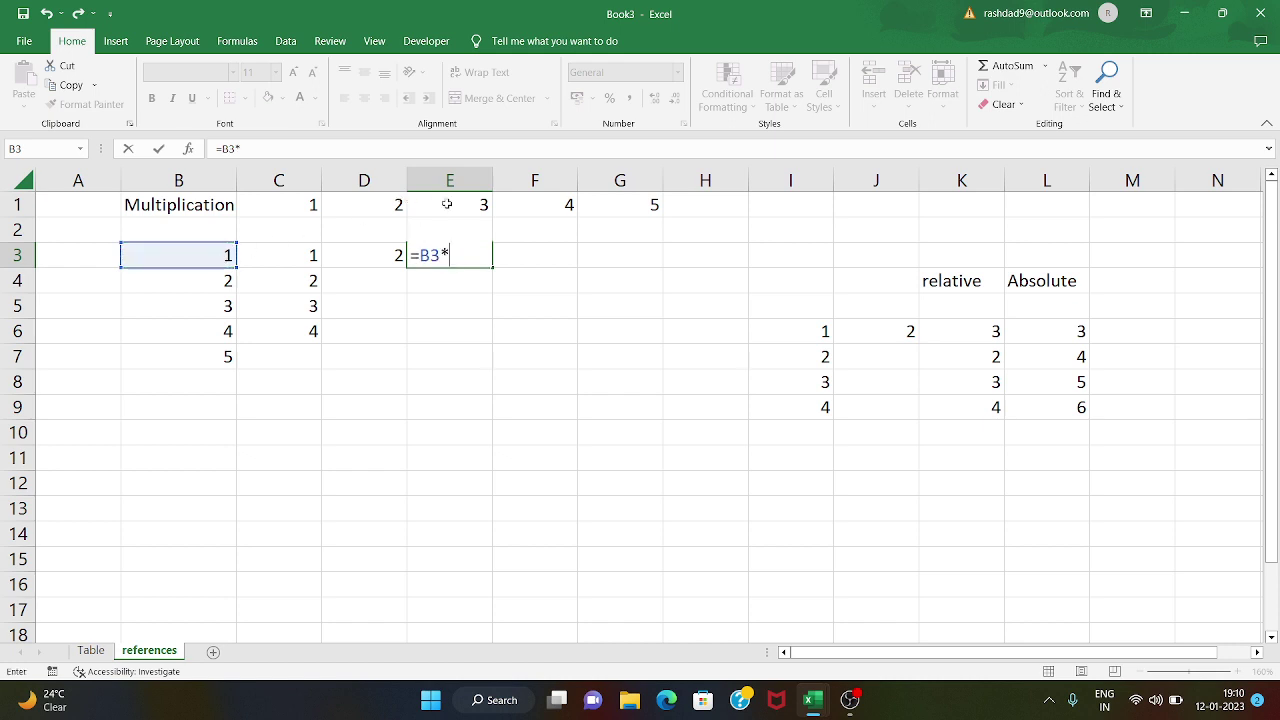
click(447, 204)
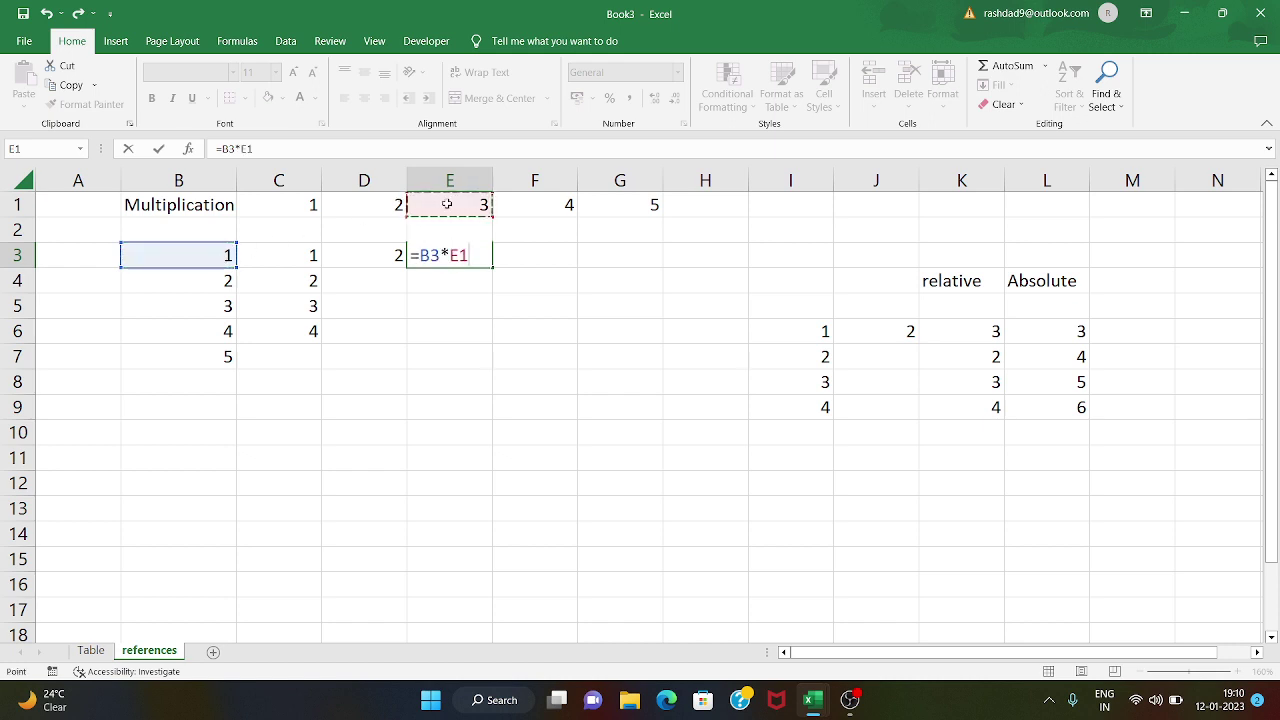
key(Return)
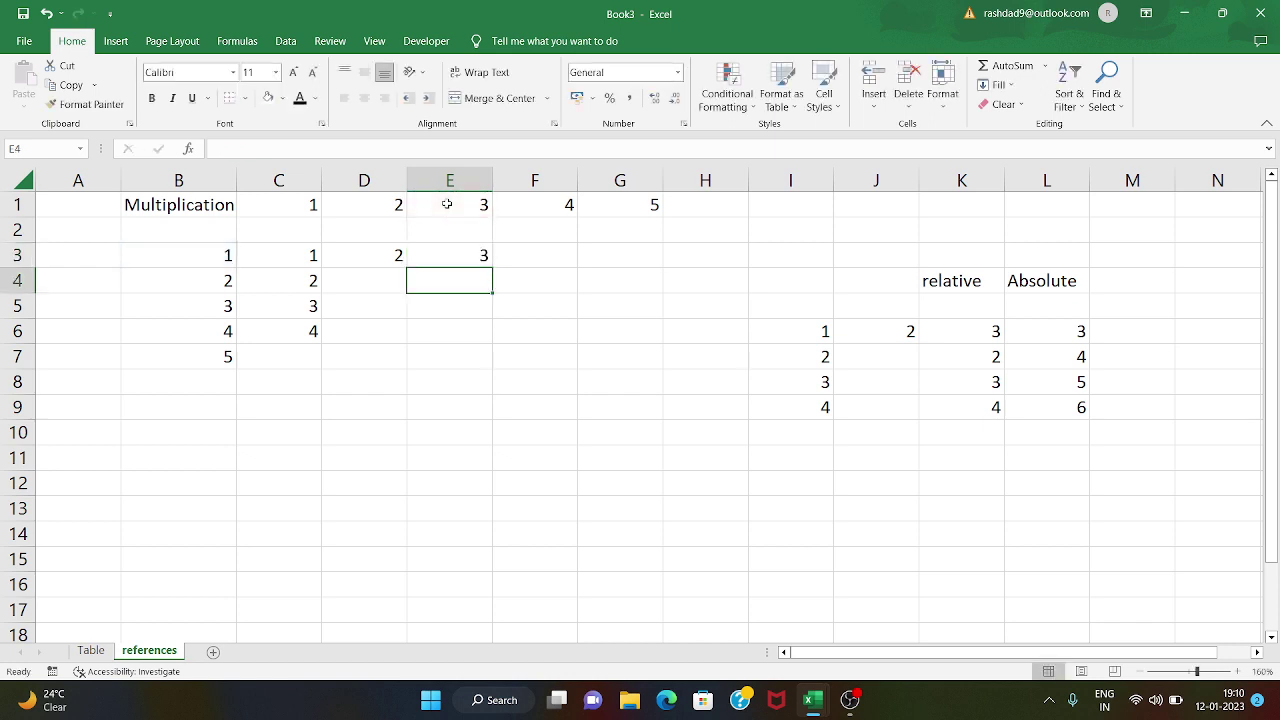
click(383, 256)
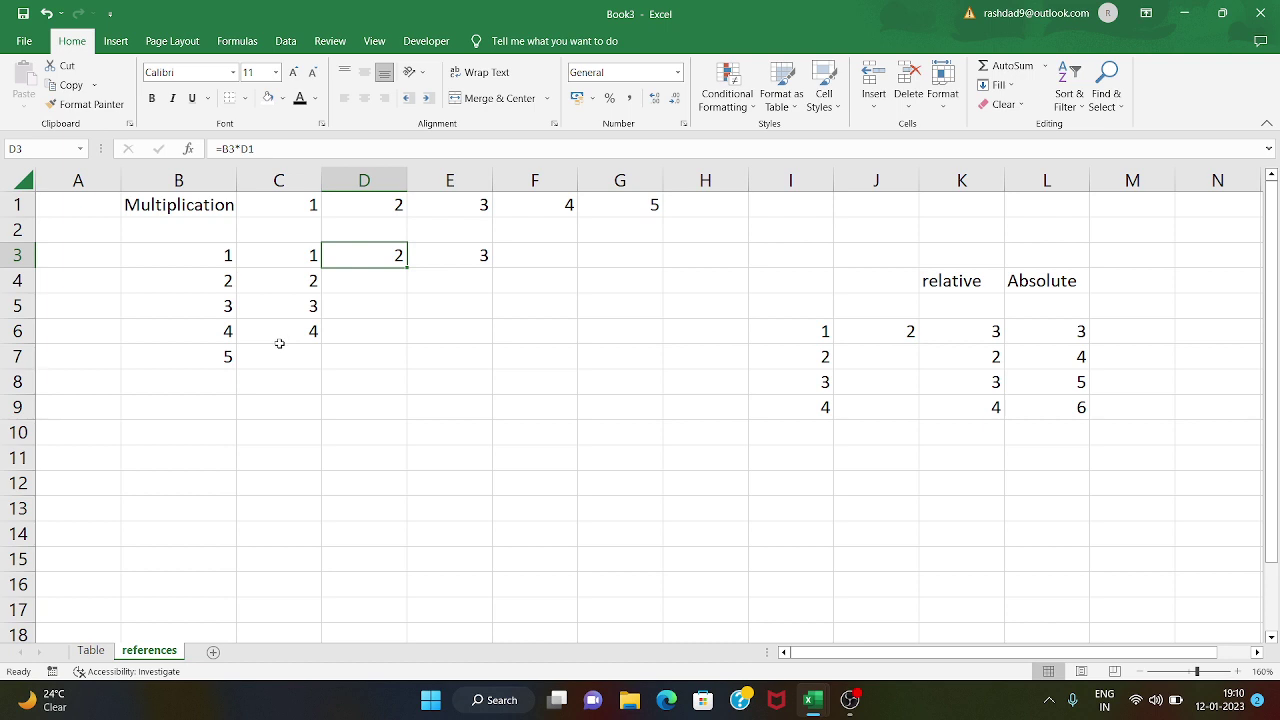
click(434, 252)
click(384, 251)
click(435, 250)
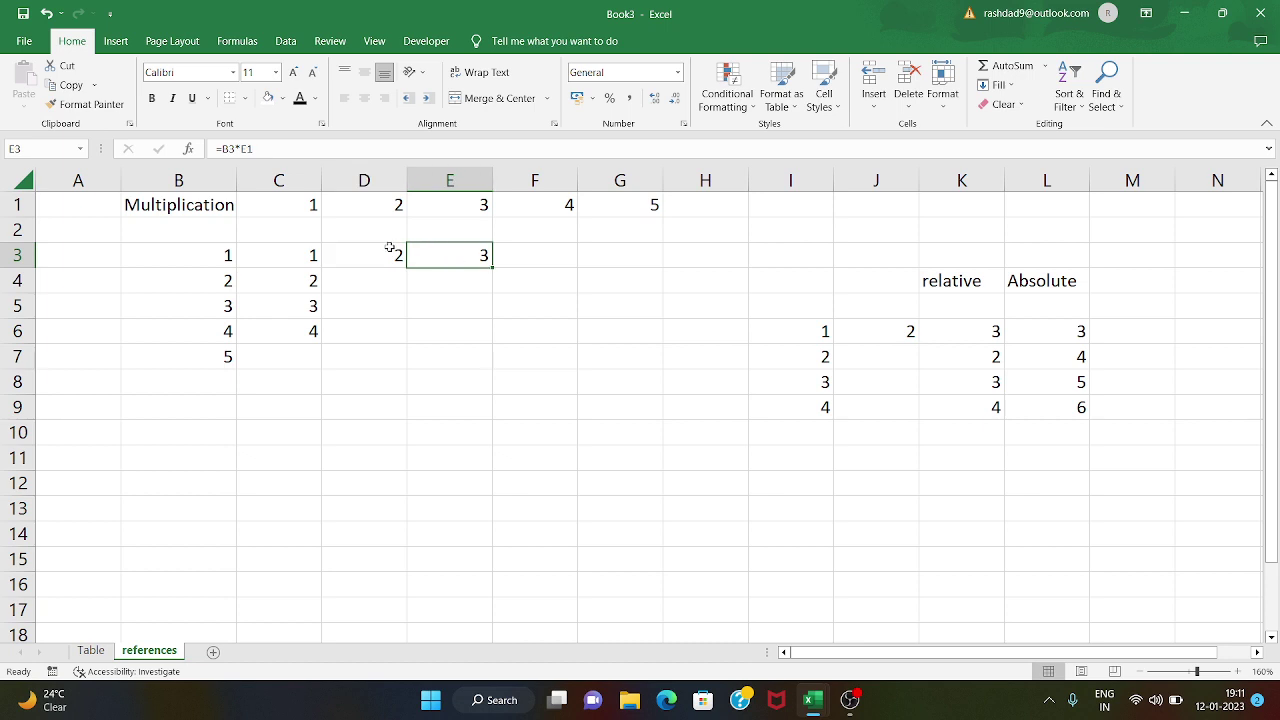
click(391, 249)
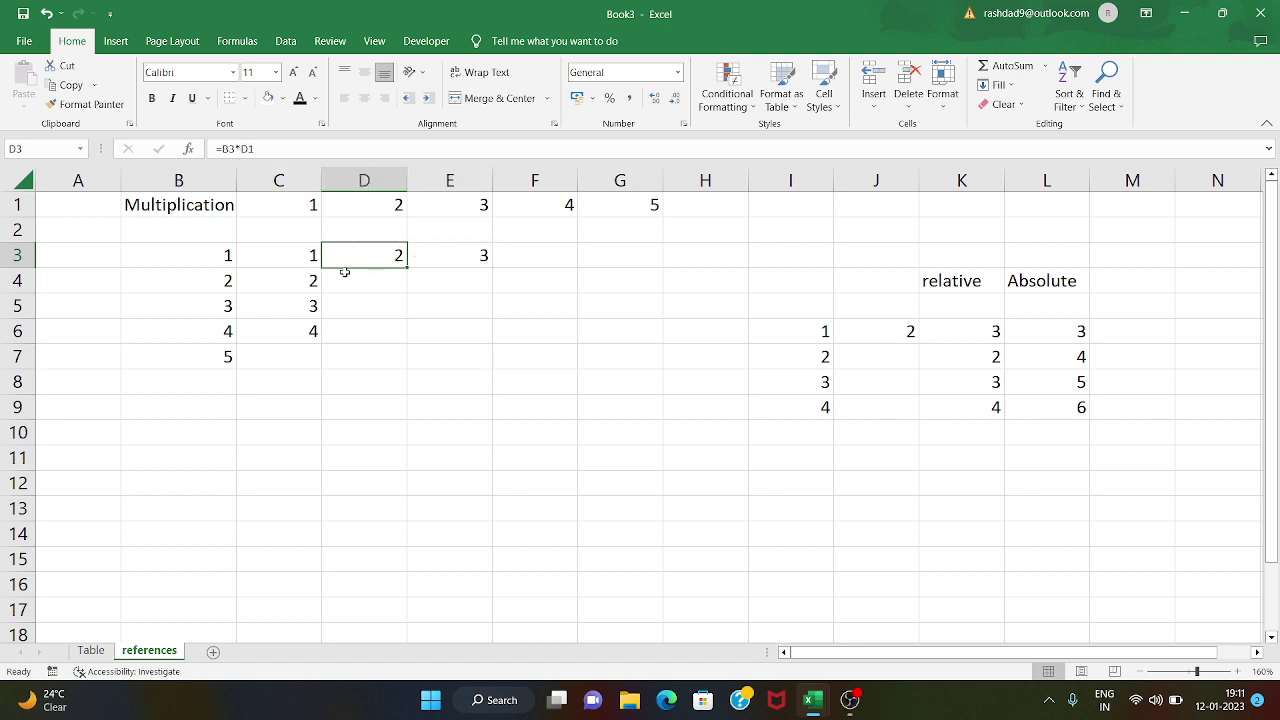
click(277, 252)
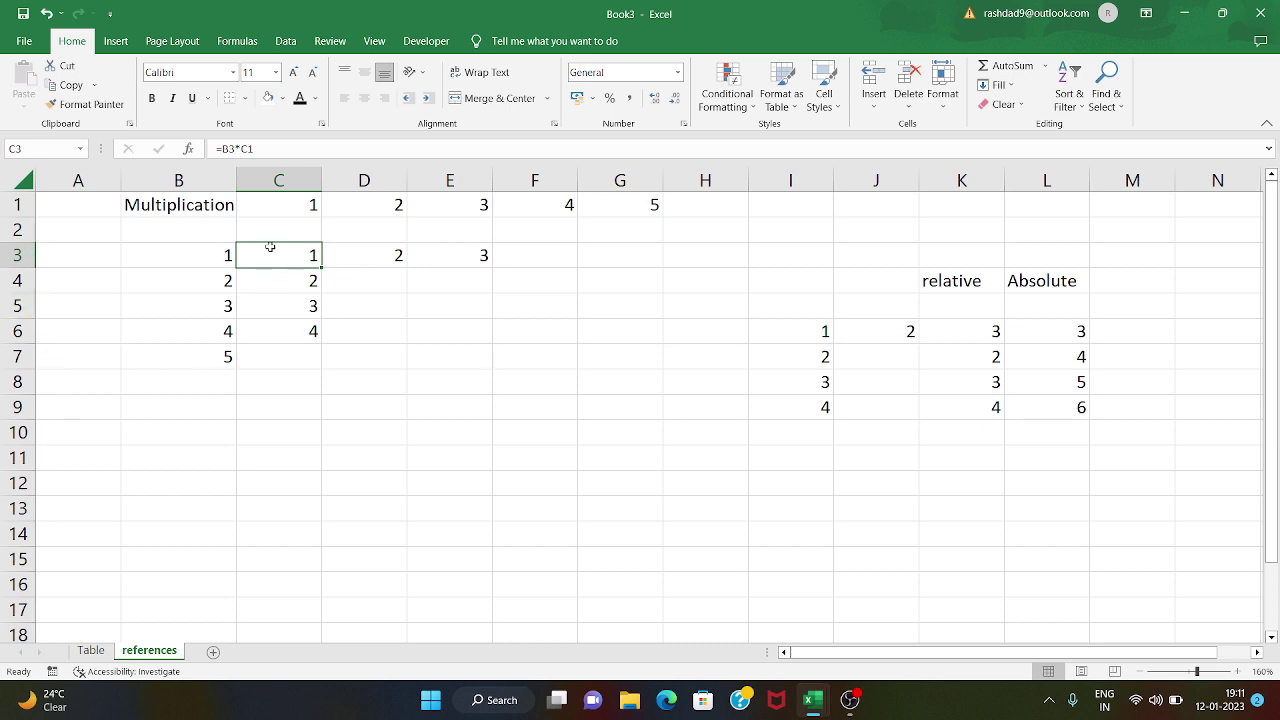
Step: Anchor column B in C3's formula so it reads =$B3*C1
click(218, 149)
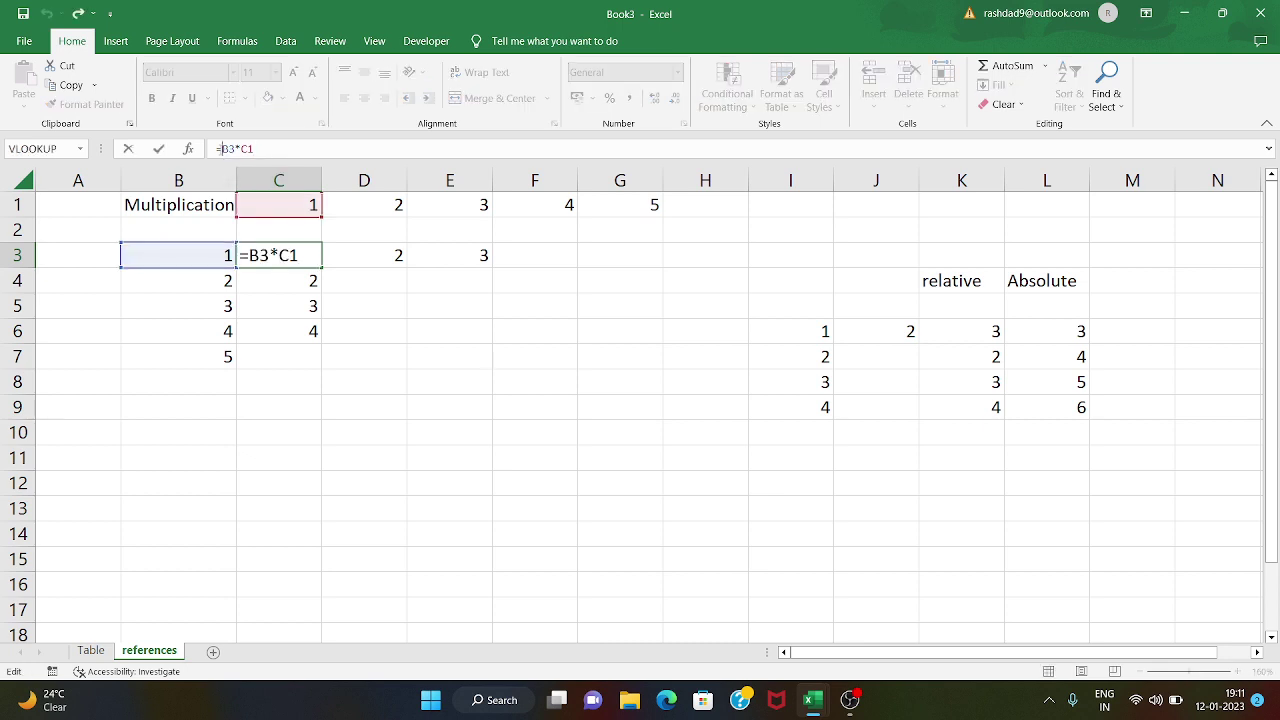
text($)
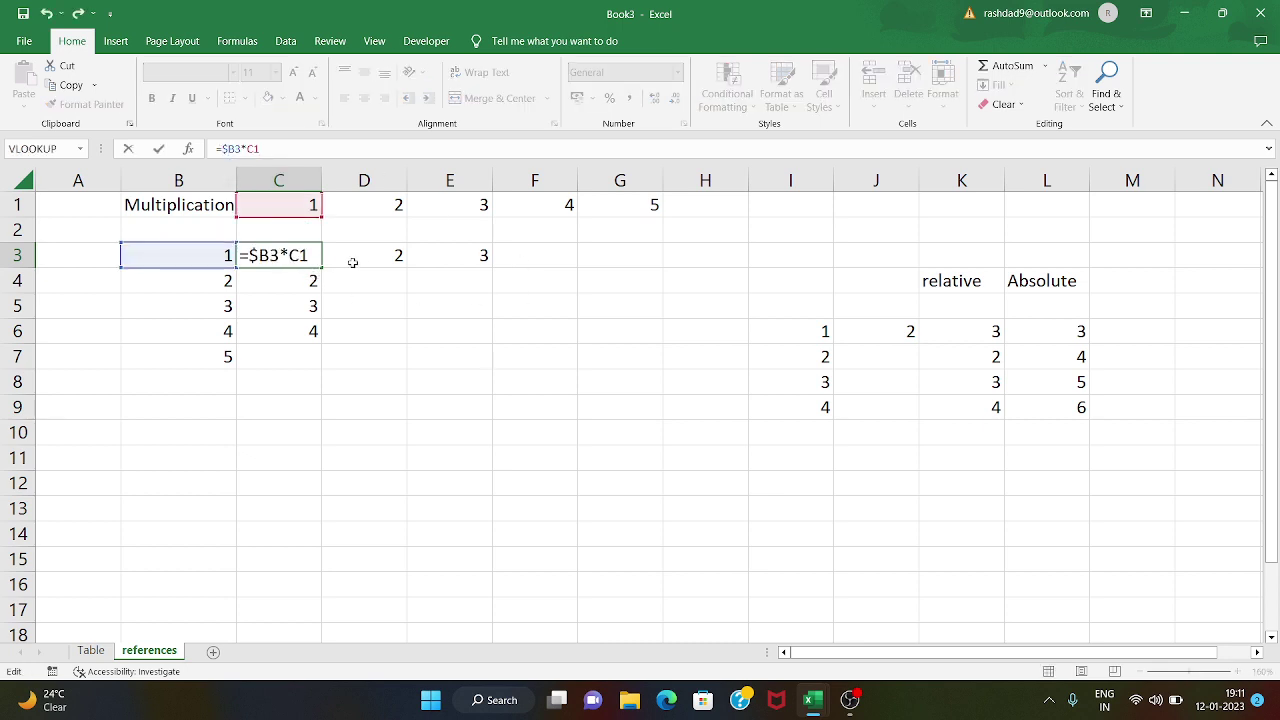
click(356, 258)
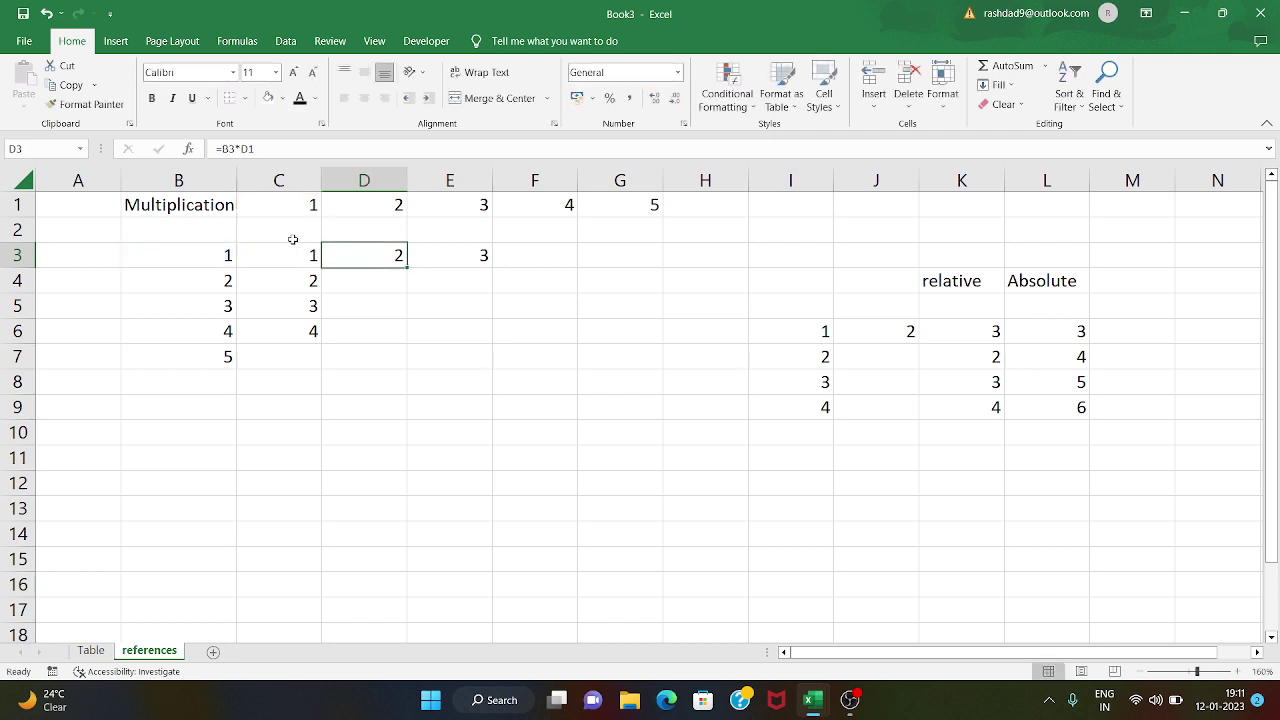
Step: Enter =B3*F1 in F3 so row 3 reads 1, 2, 3, 4
click(457, 266)
click(519, 265)
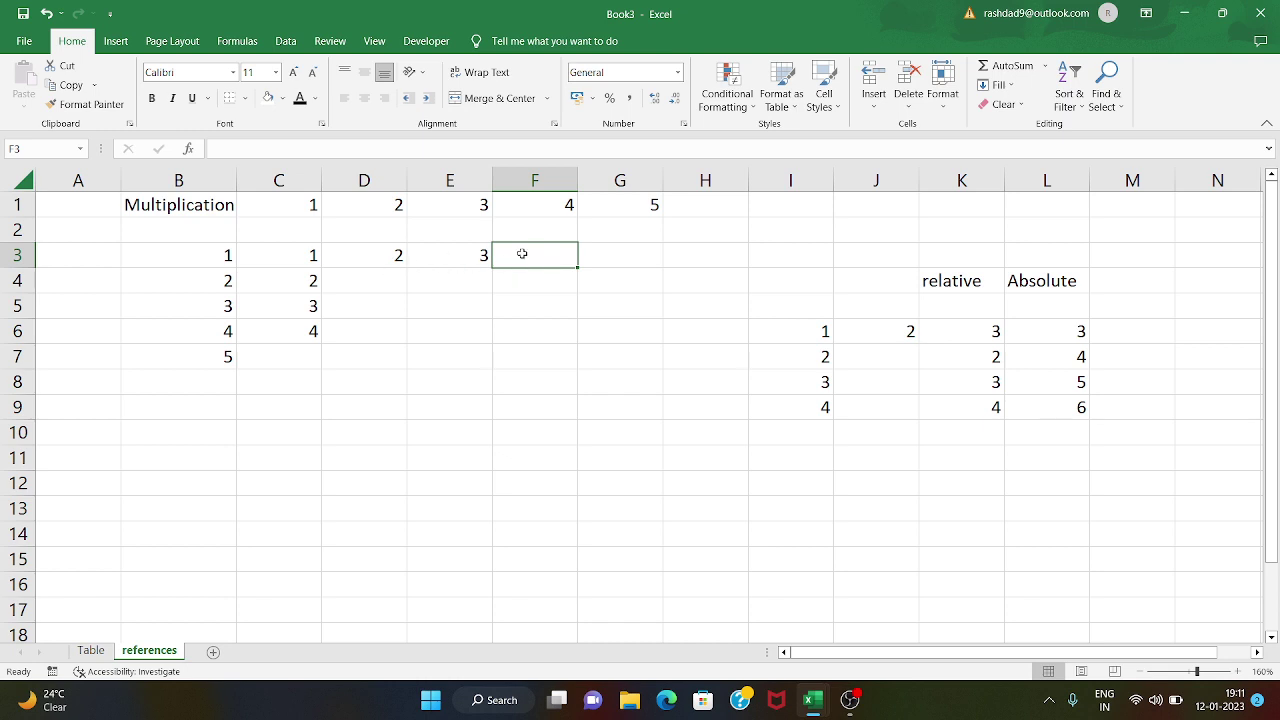
text(=)
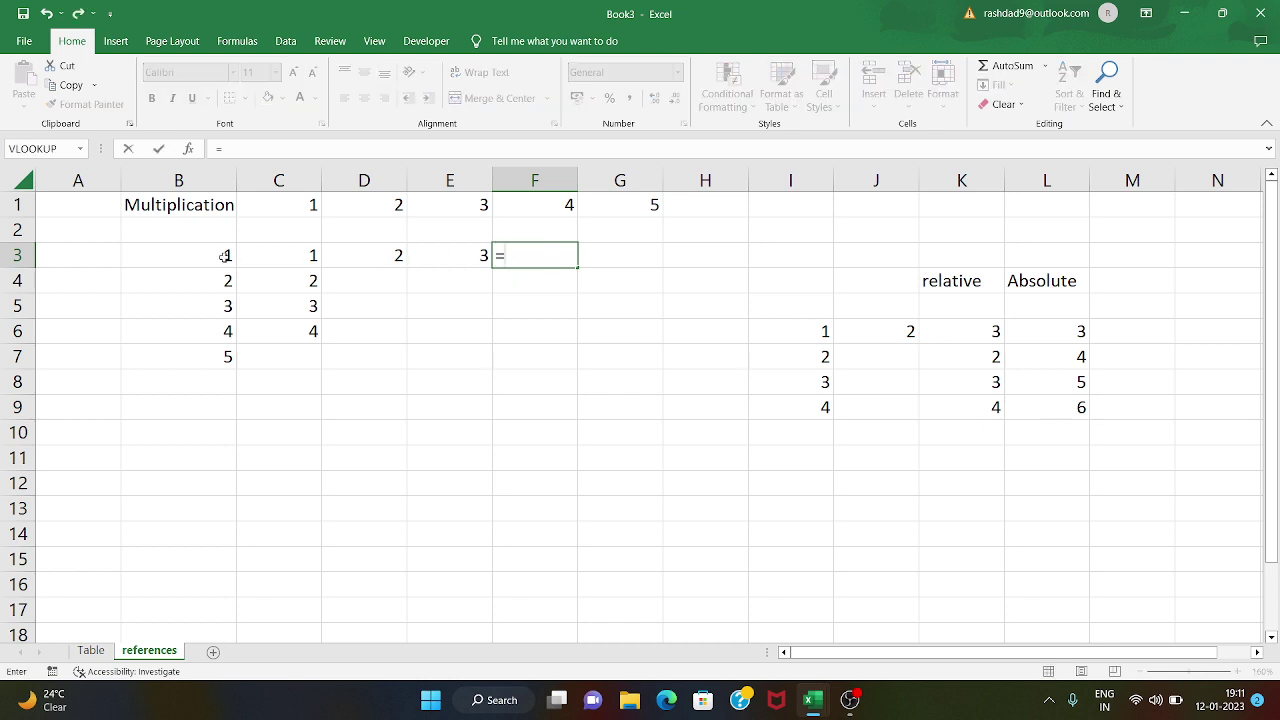
click(212, 256)
click(552, 211)
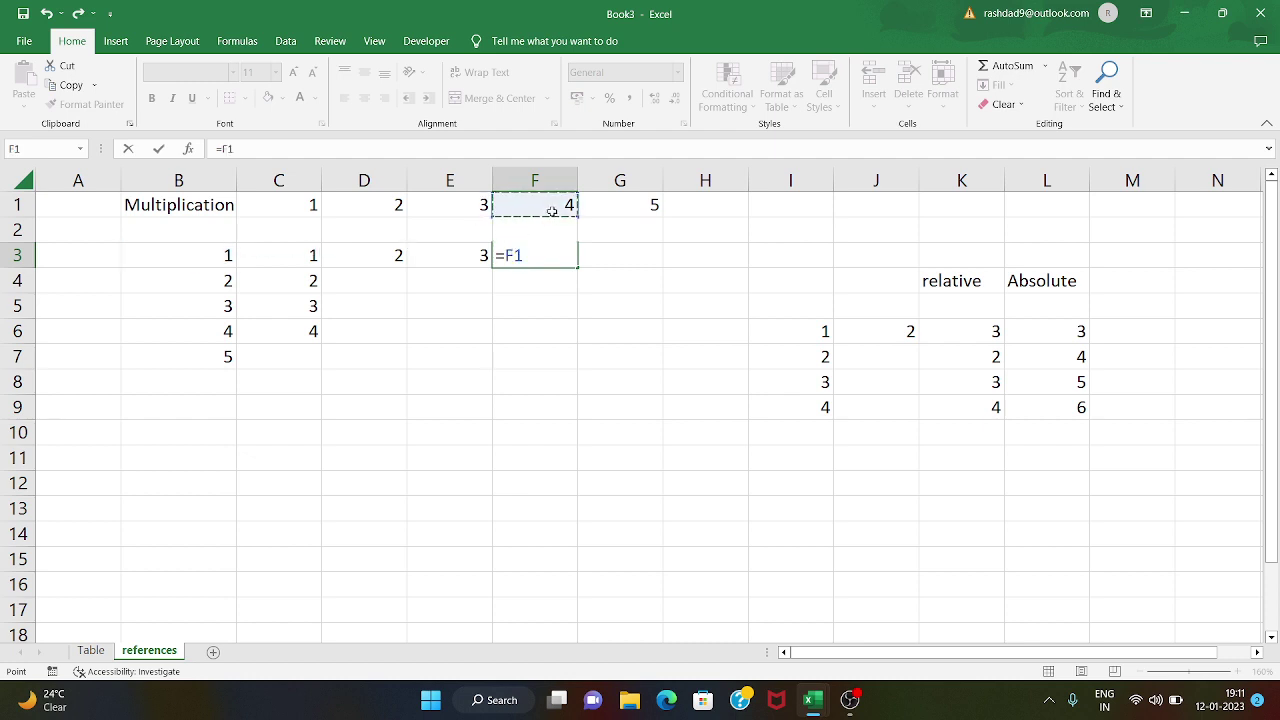
click(215, 255)
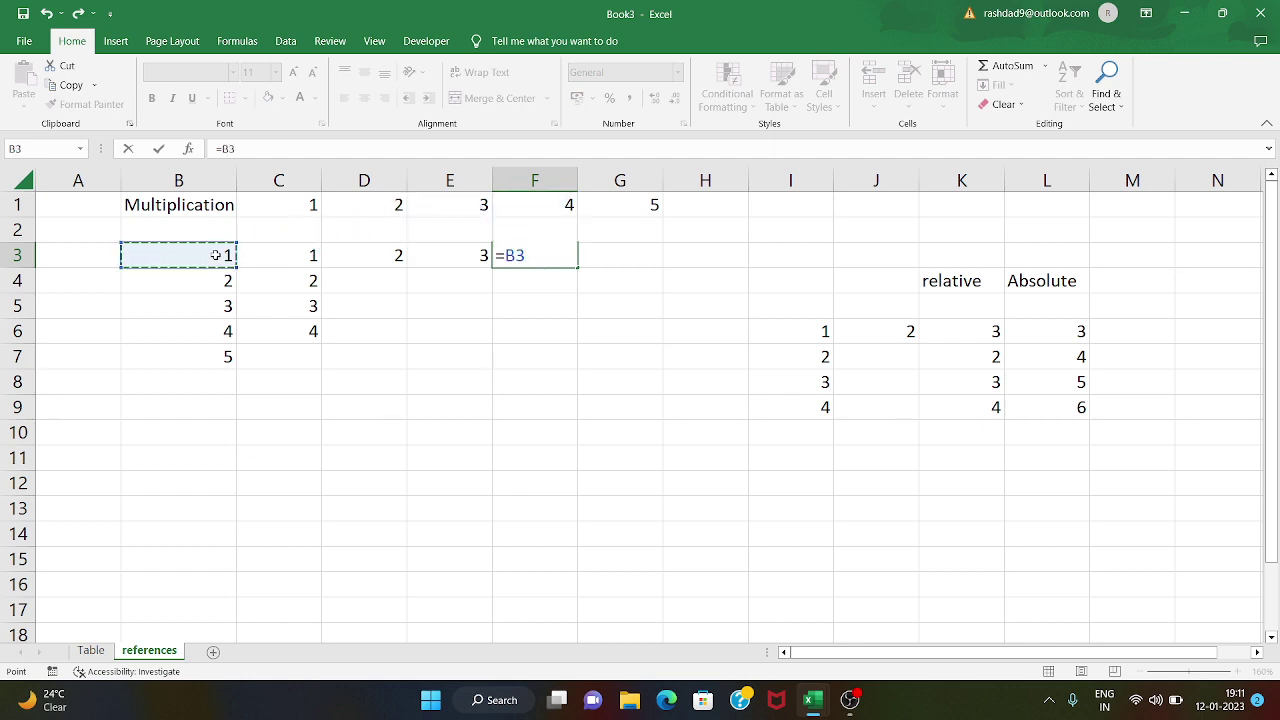
text(*)
click(538, 213)
key(Return)
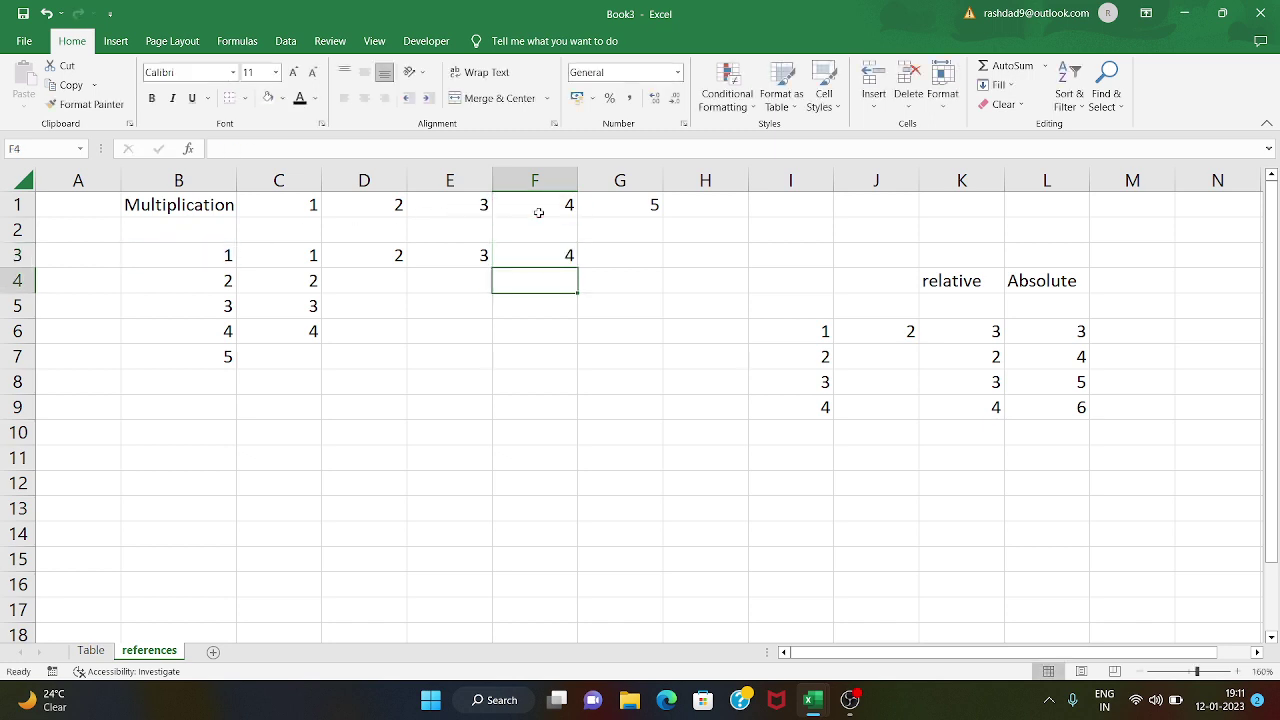
click(548, 258)
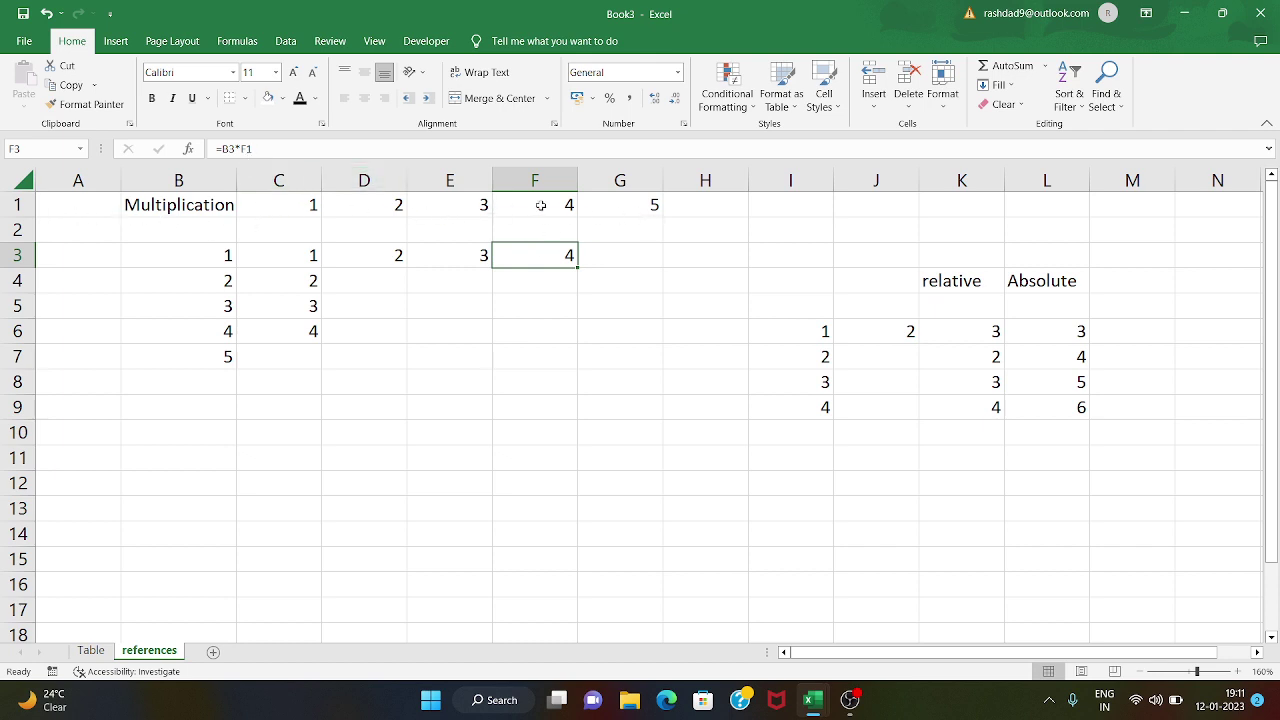
Step: Lock row 1 in C3 so its formula becomes =$B3*C$1
click(300, 255)
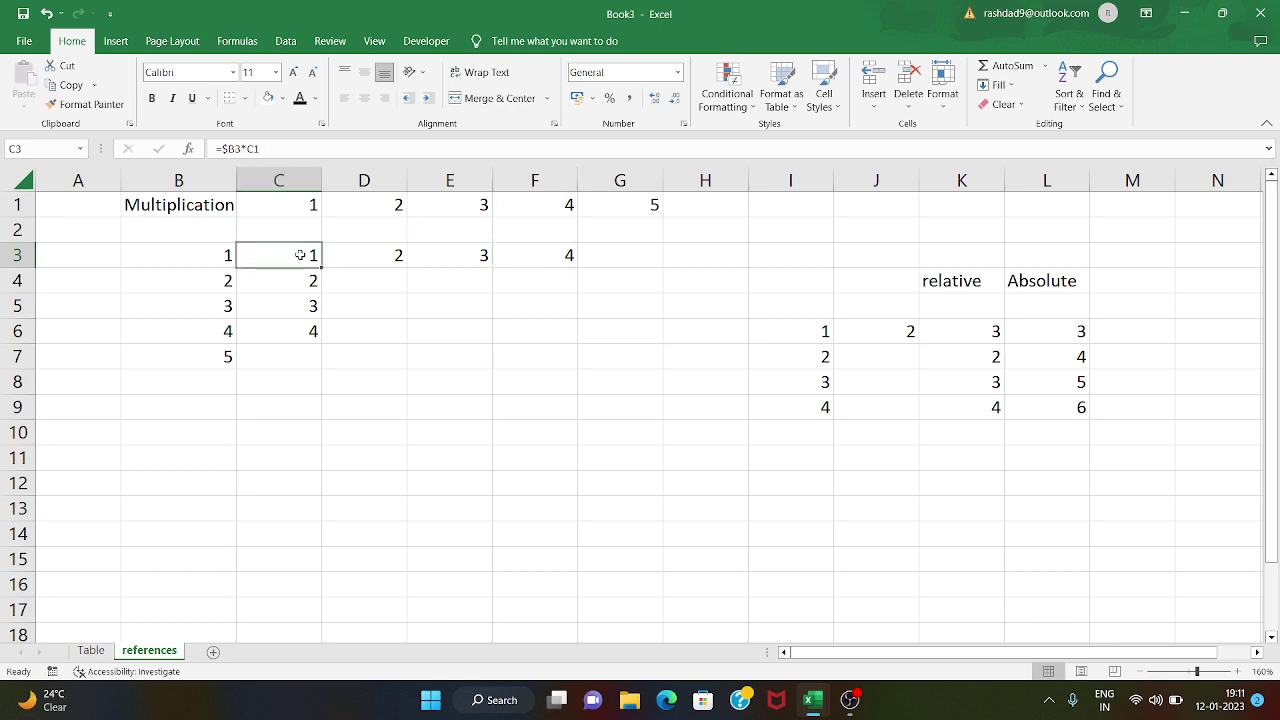
click(253, 149)
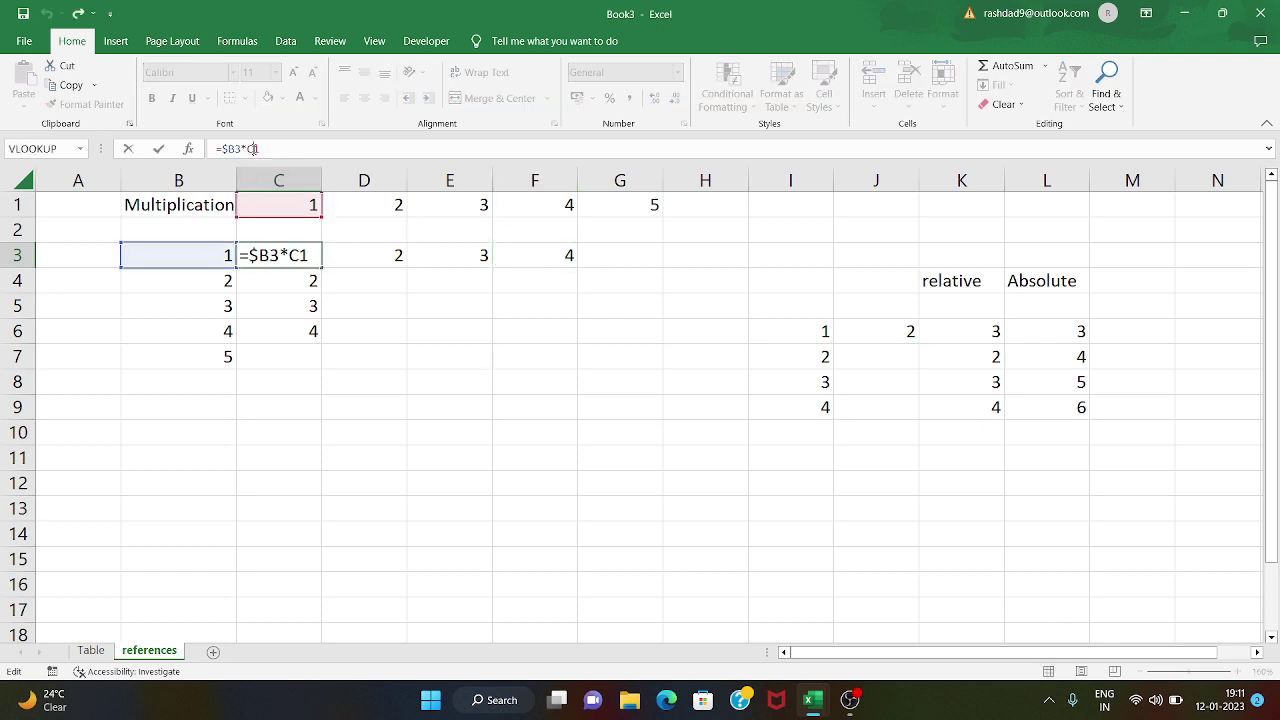
text($)
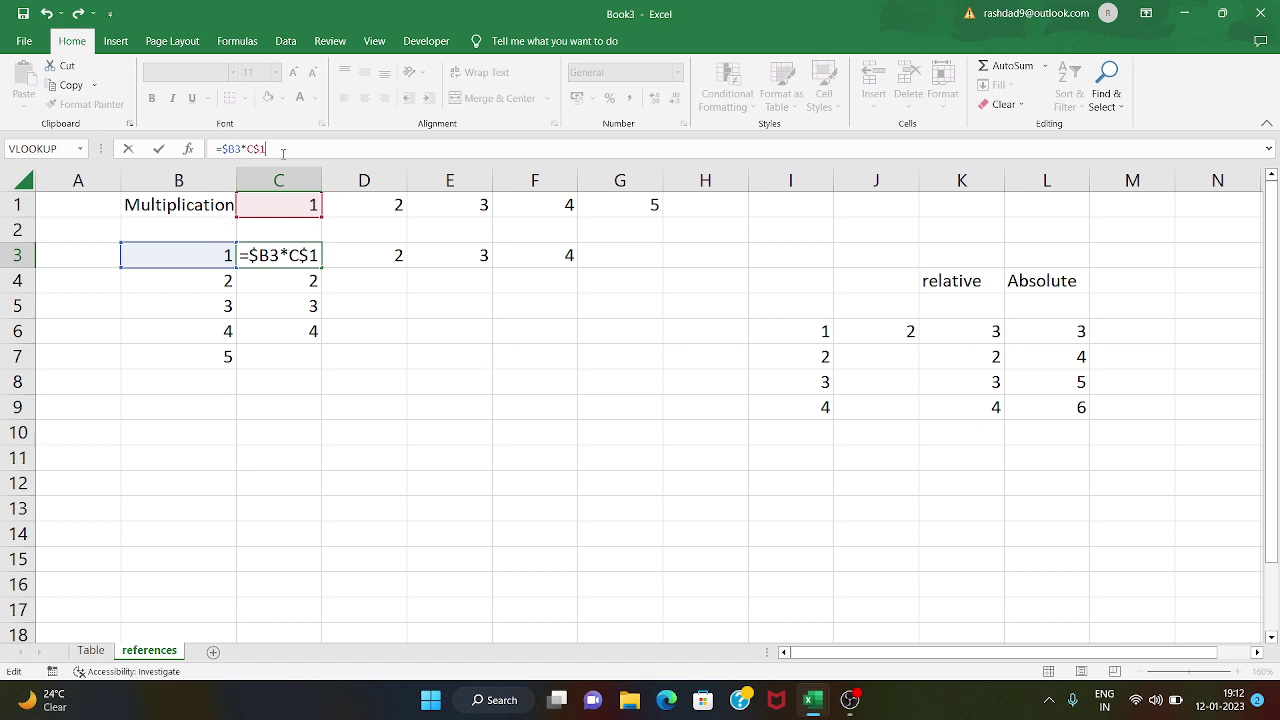
key(Return)
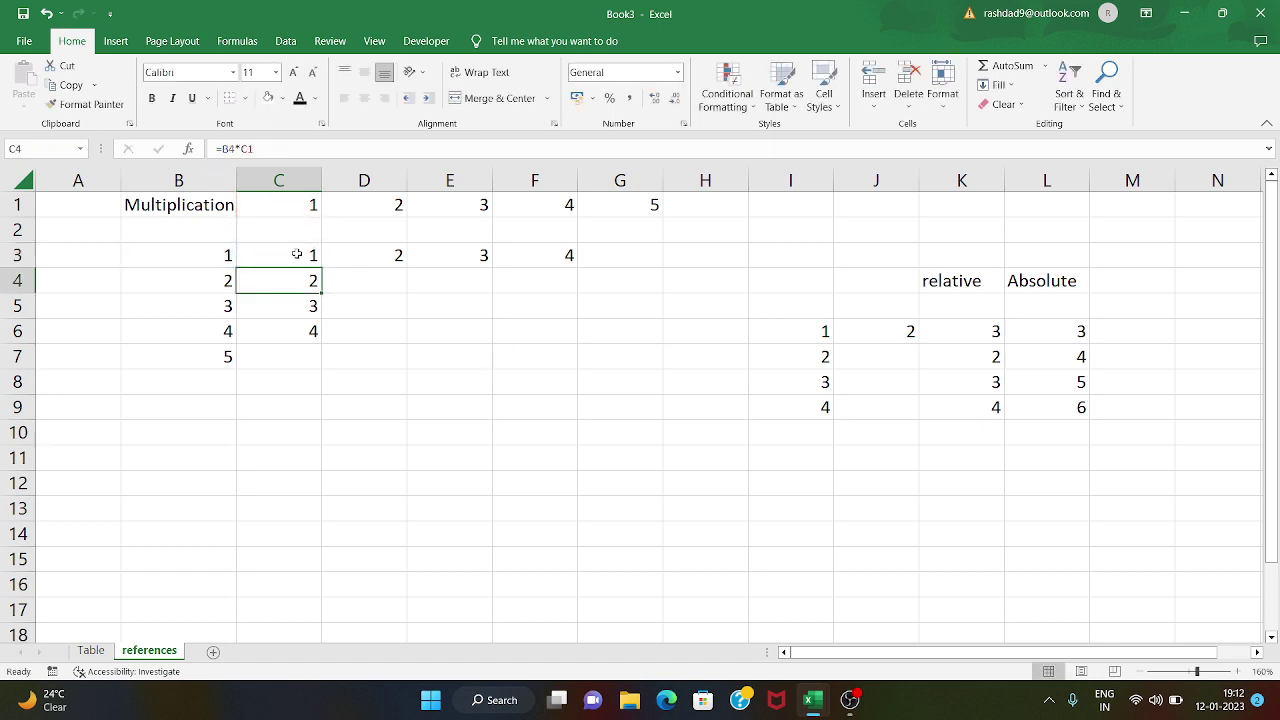
Step: Fill the C3 formula down to C7, giving 1 through 5
click(297, 254)
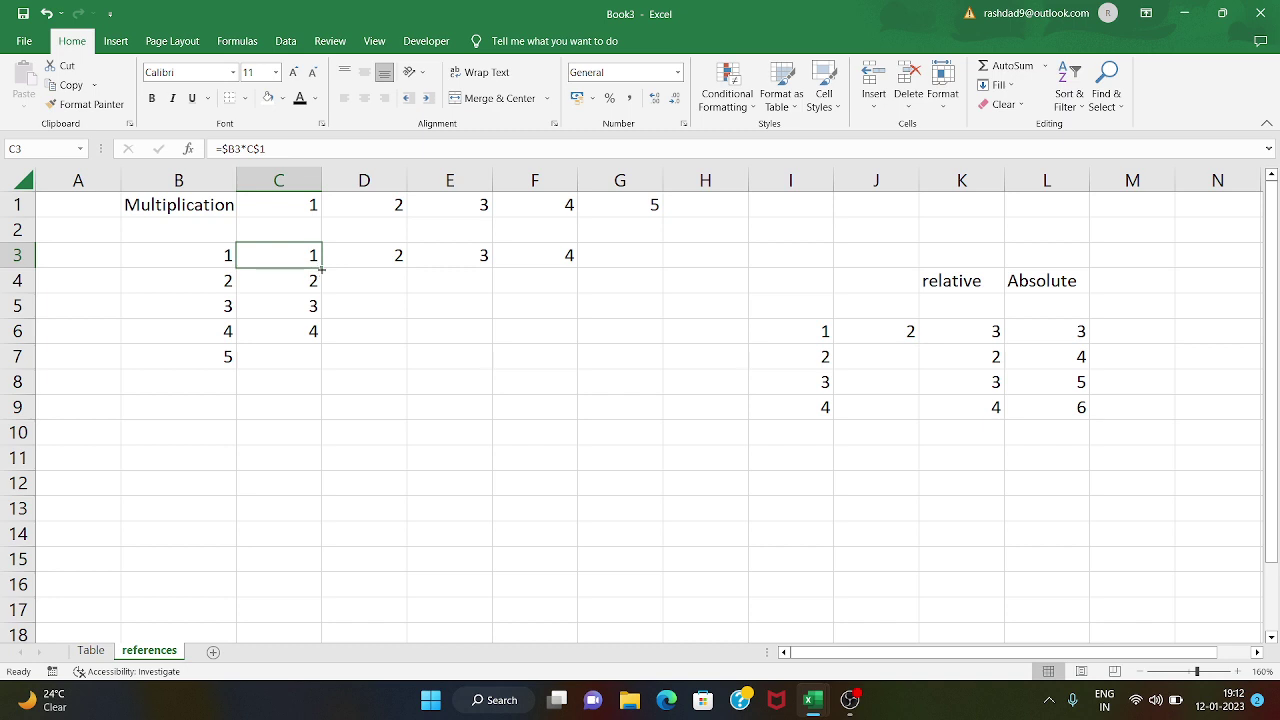
mouse_move(321, 269)
mouse_down()
mouse_move(512, 318)
mouse_move(622, 319)
mouse_up()
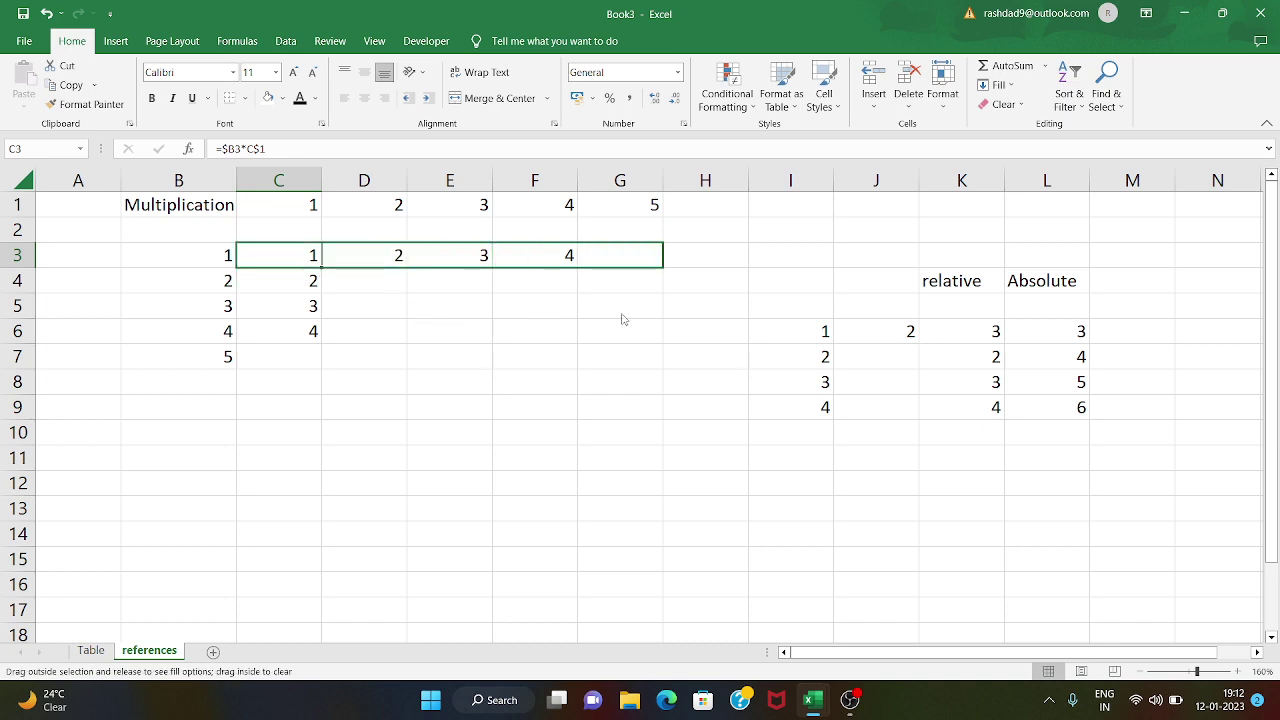
drag(622, 319, 644, 366)
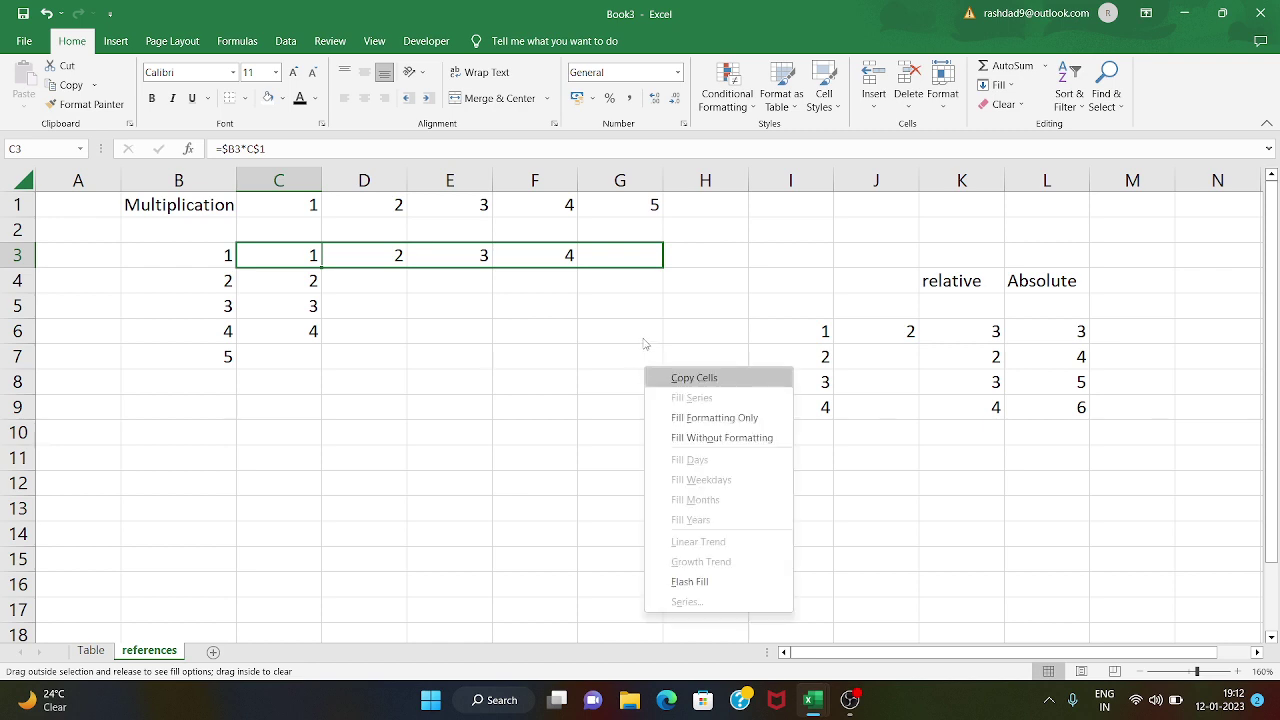
key(Escape)
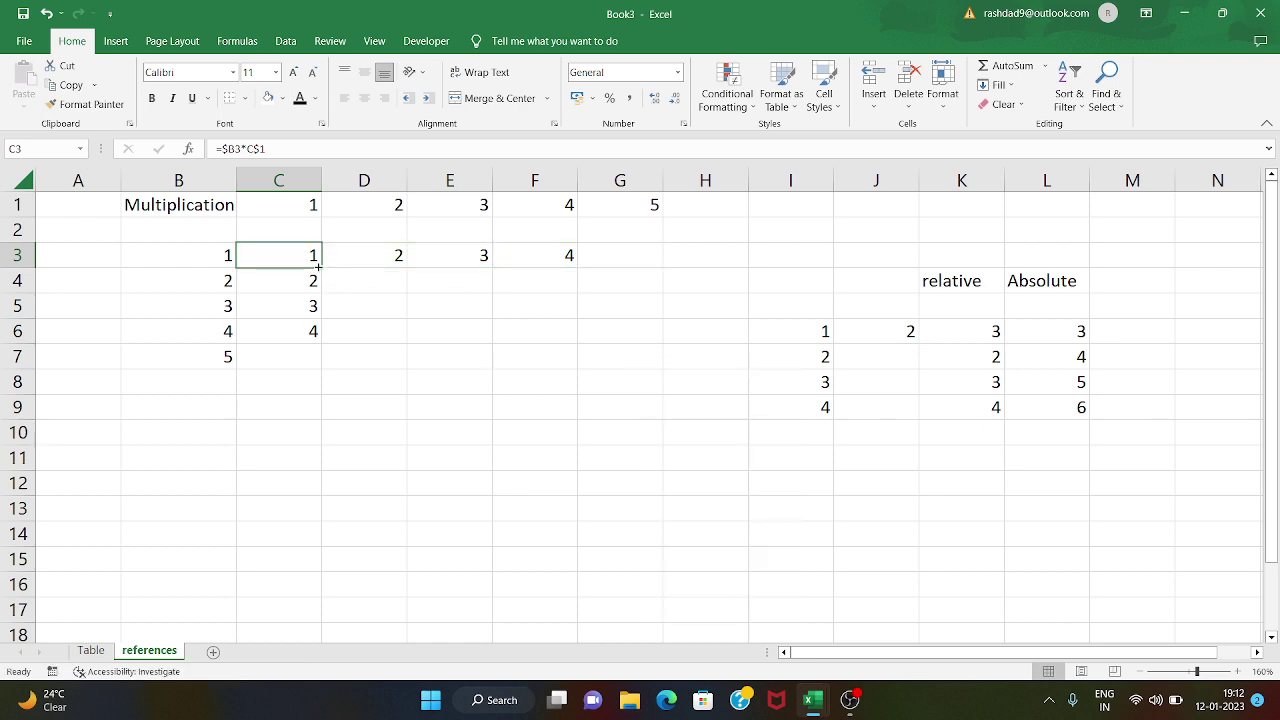
drag(318, 266, 333, 357)
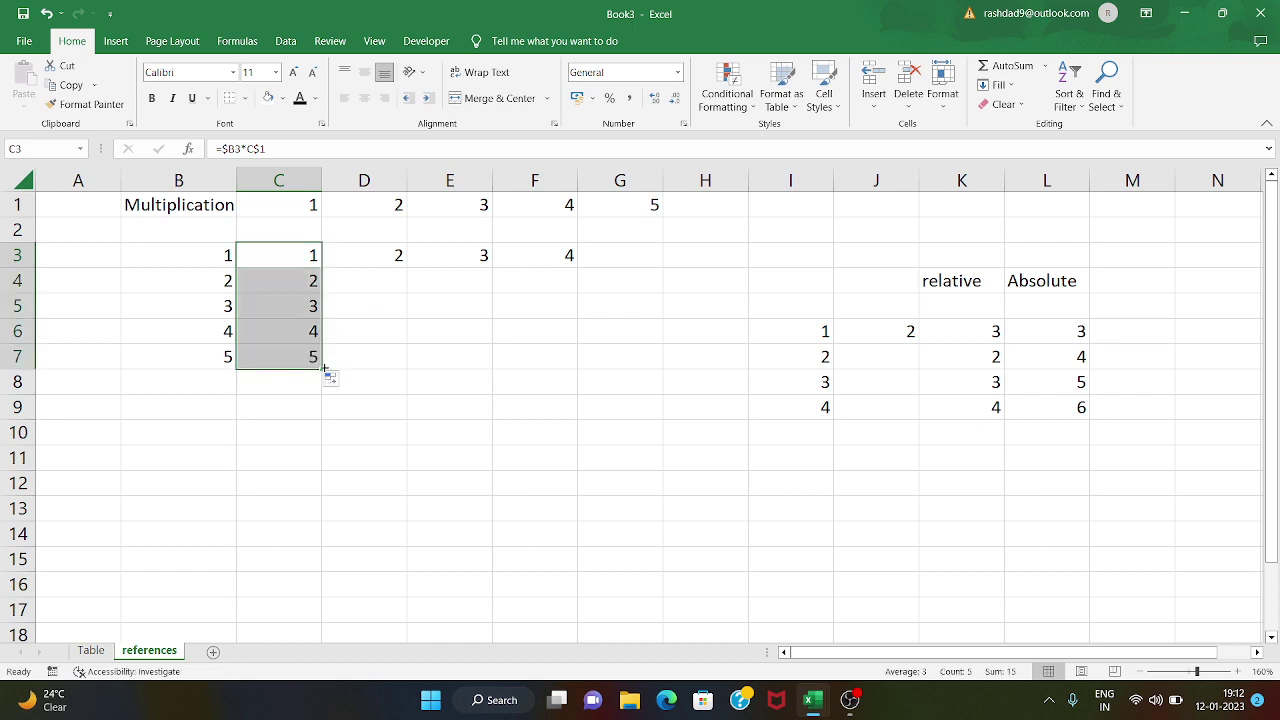
click(315, 271)
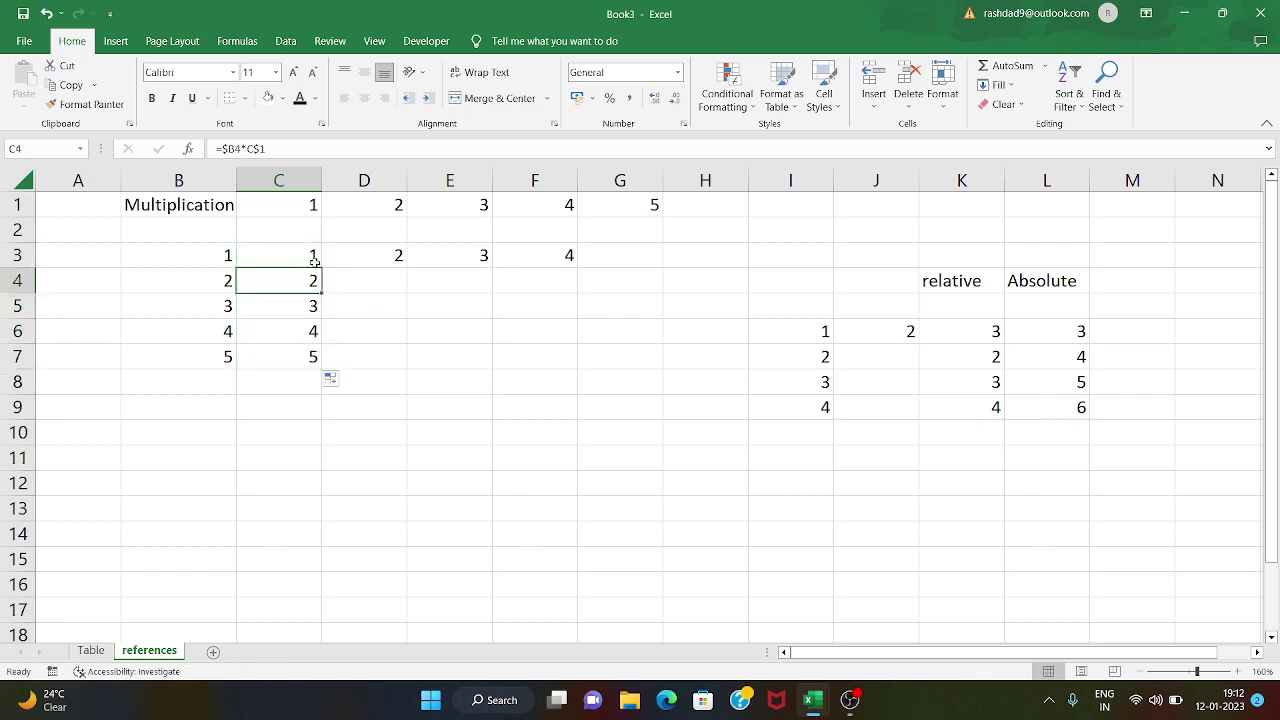
Step: Copy the C3 formula across row 3 to G3, giving 1 through 5
click(318, 263)
drag(323, 269, 555, 321)
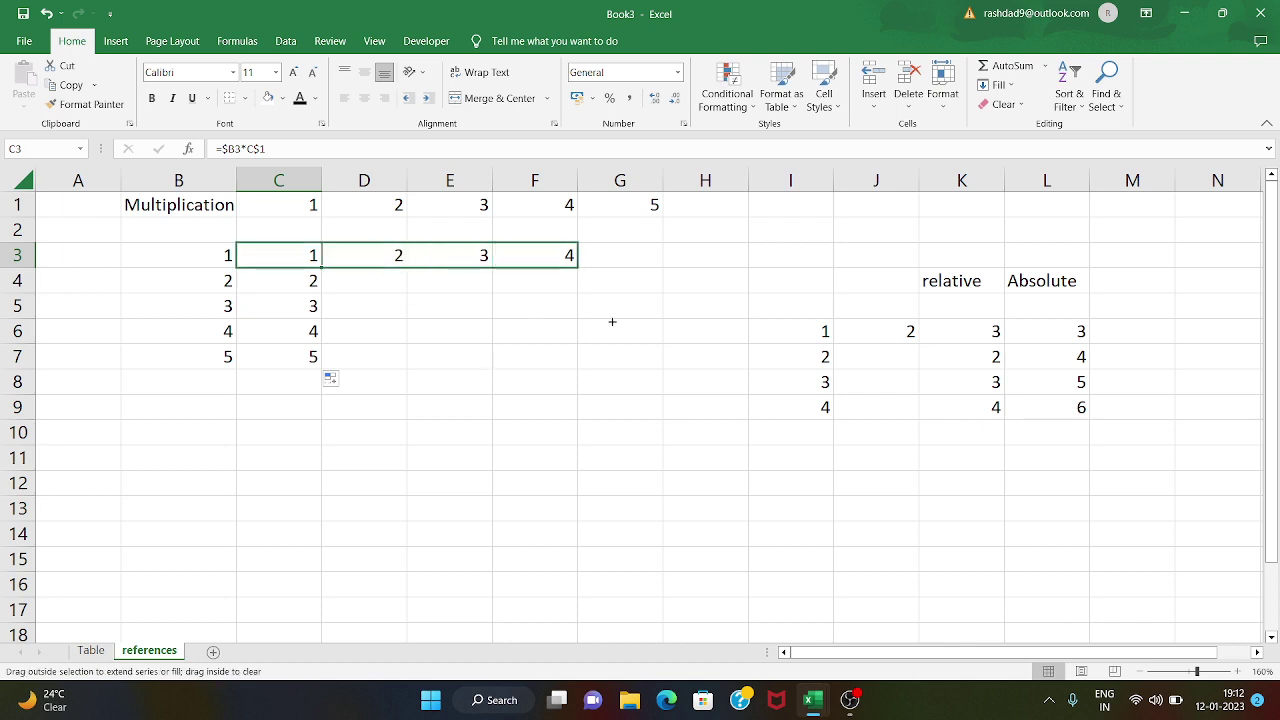
drag(555, 321, 642, 321)
click(642, 321)
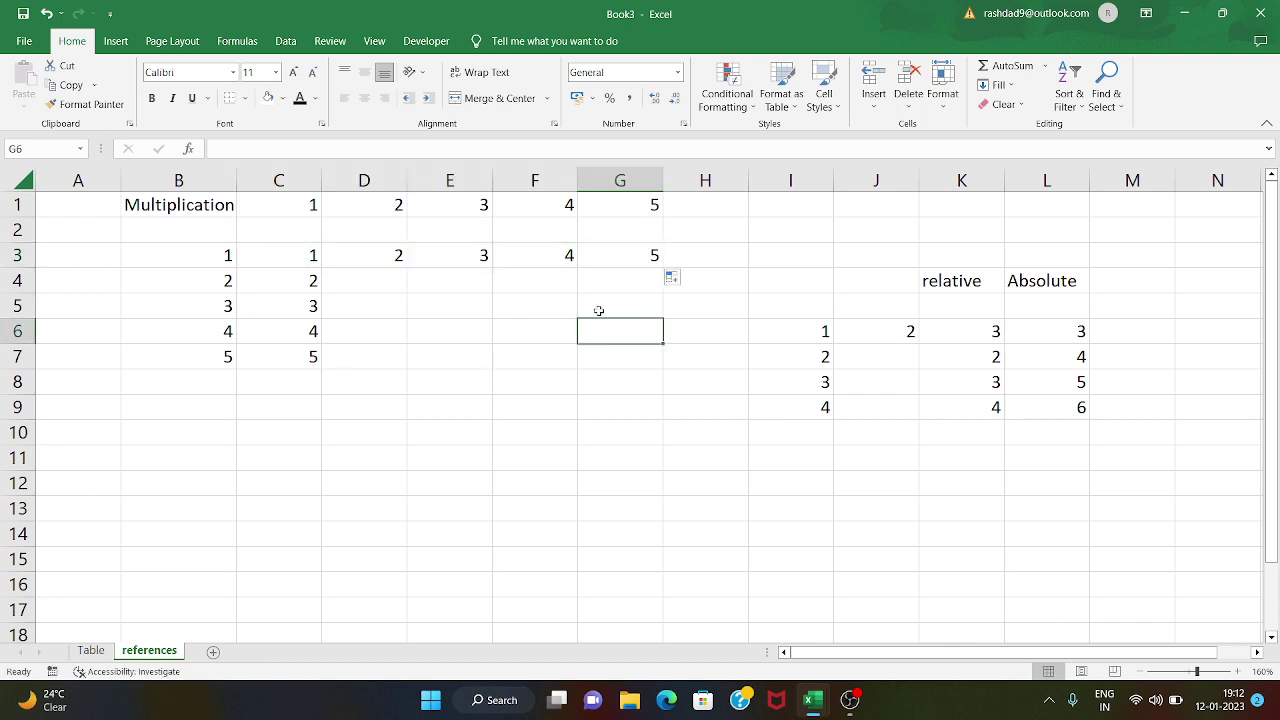
click(308, 252)
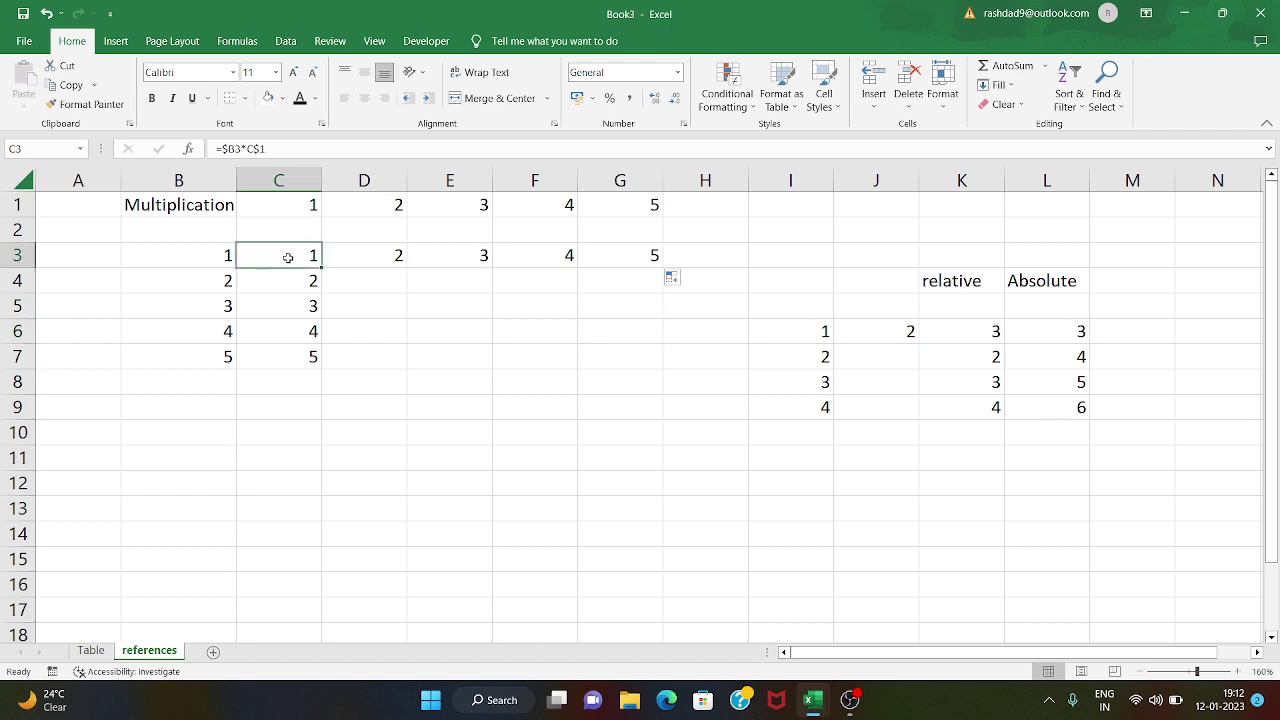
Step: Fill the D3 and E3 formulas down to row 7
click(348, 260)
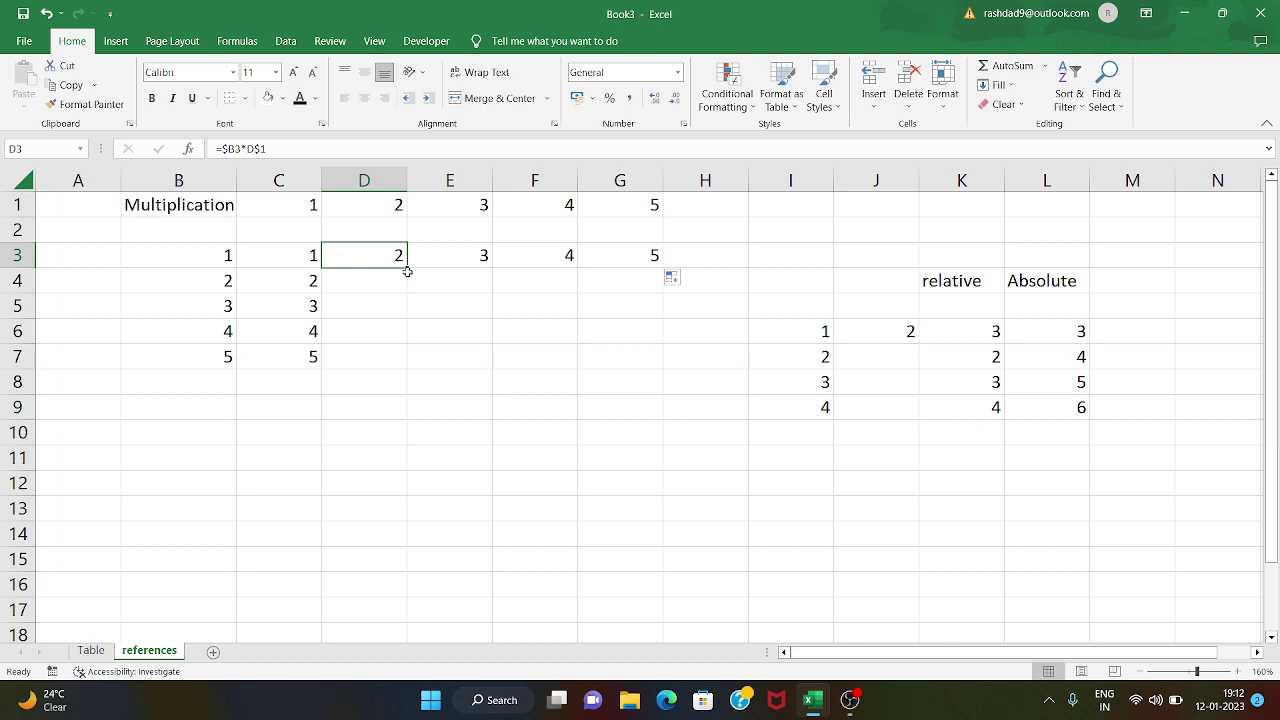
drag(407, 271, 419, 366)
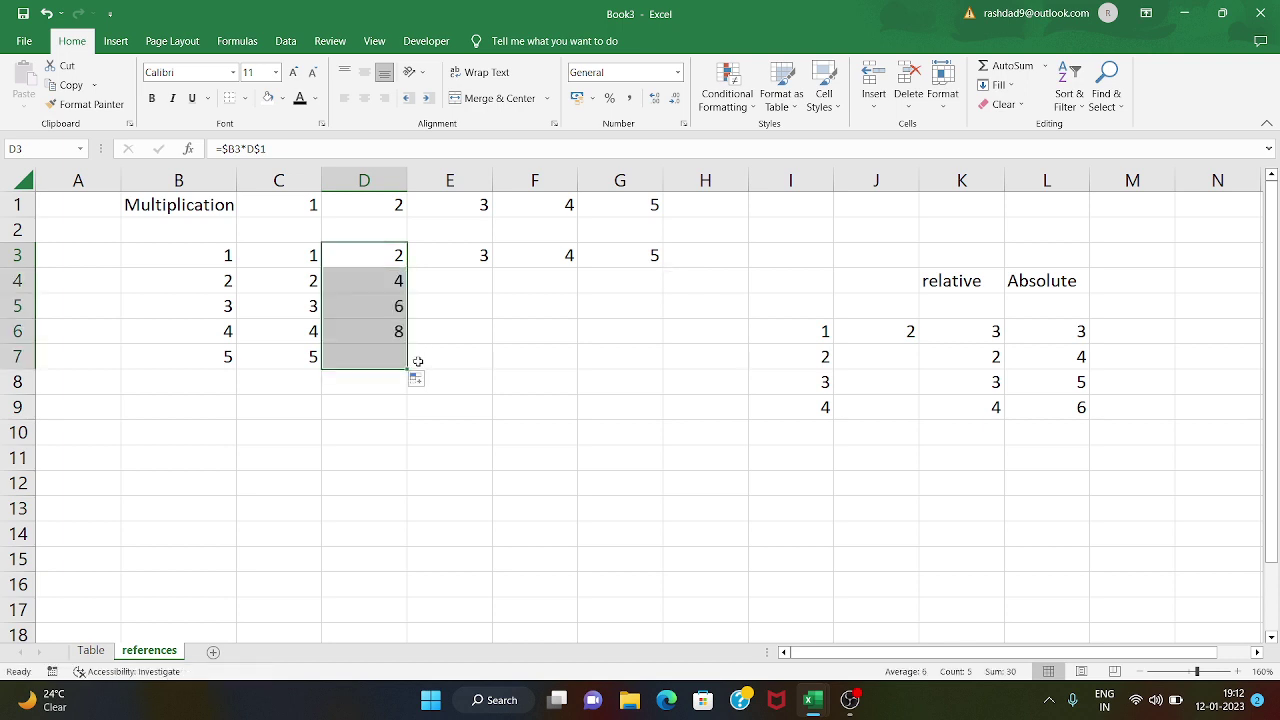
click(443, 249)
click(496, 264)
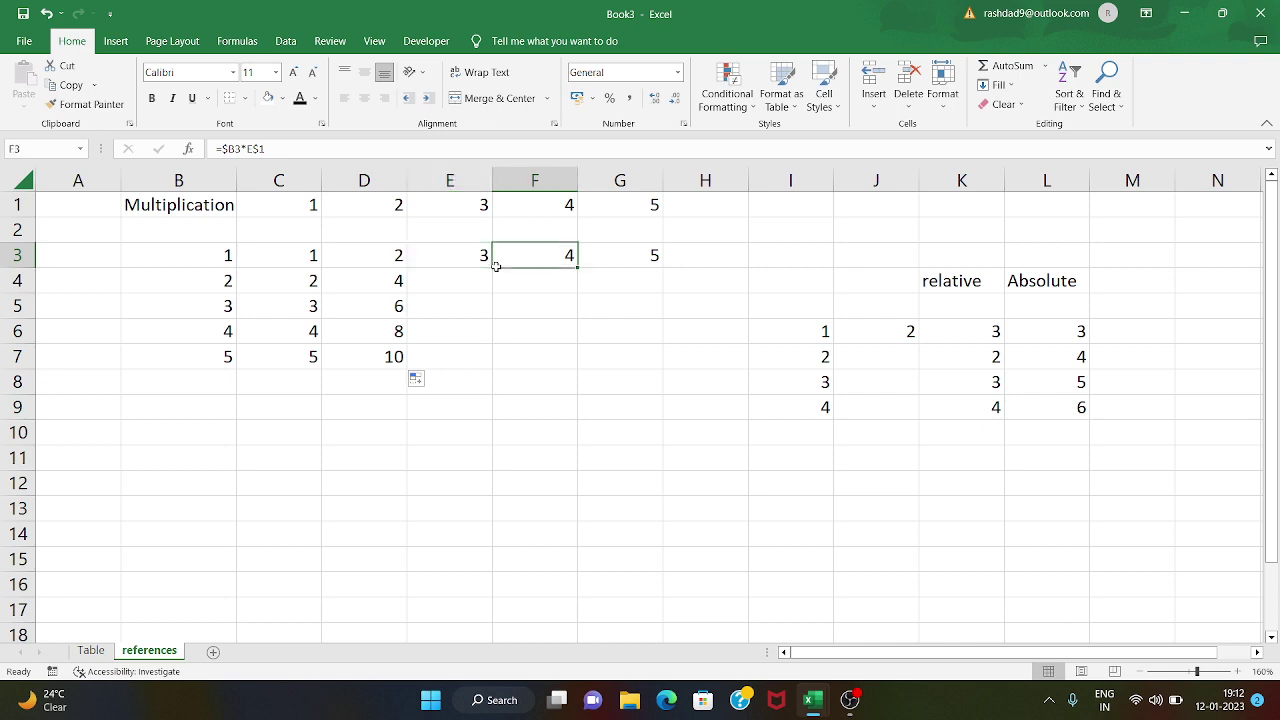
drag(496, 266, 486, 258)
click(480, 259)
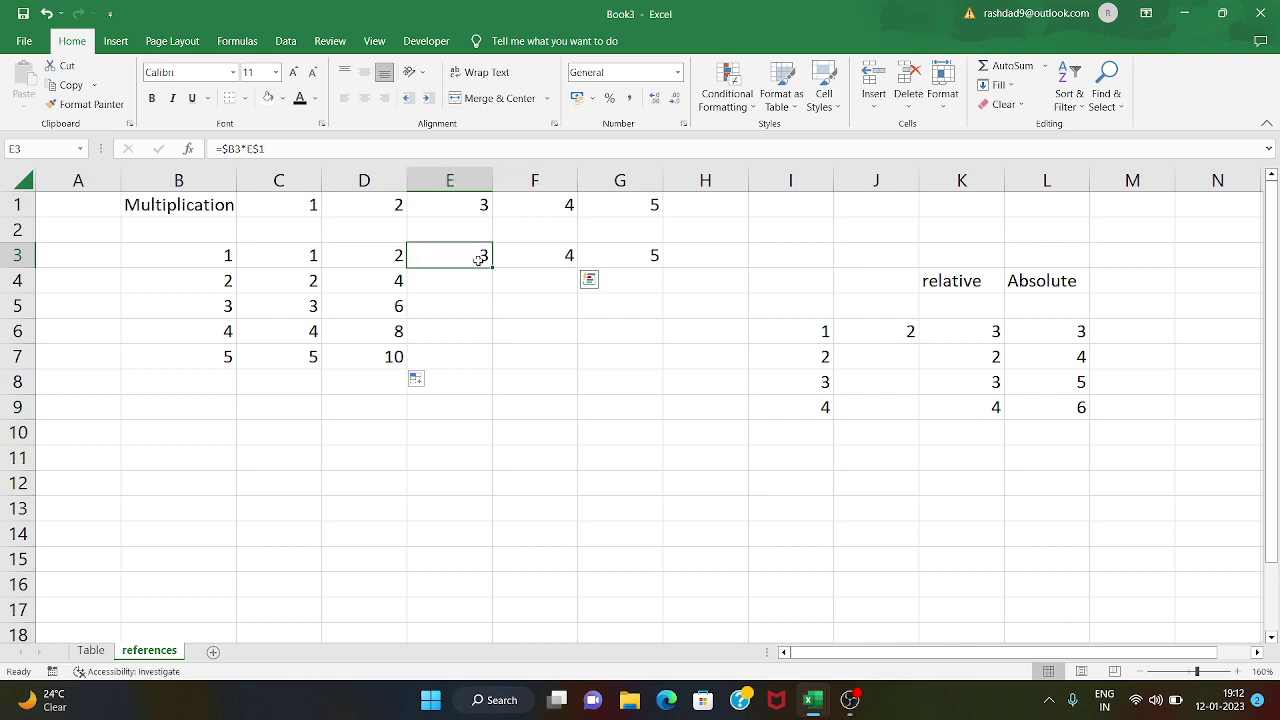
drag(494, 267, 498, 362)
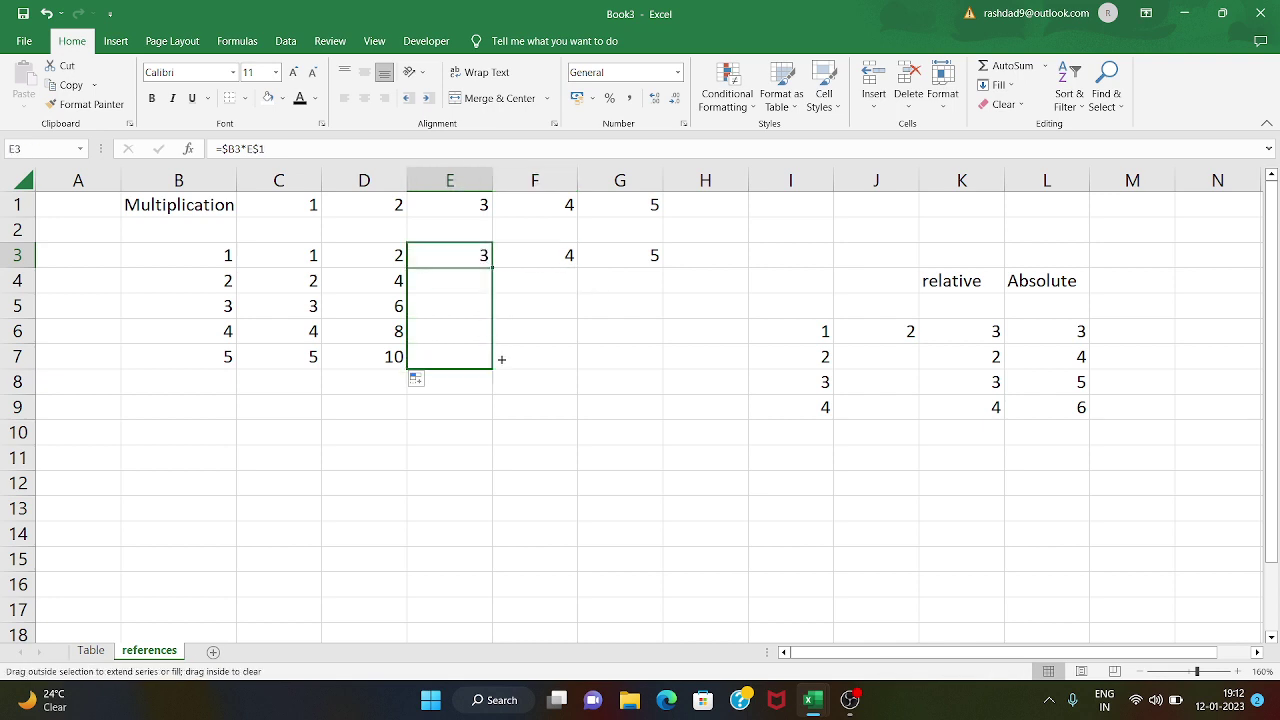
Step: Fill the F3 and G3 formulas down to row 7, ending with 25 in G7
click(571, 255)
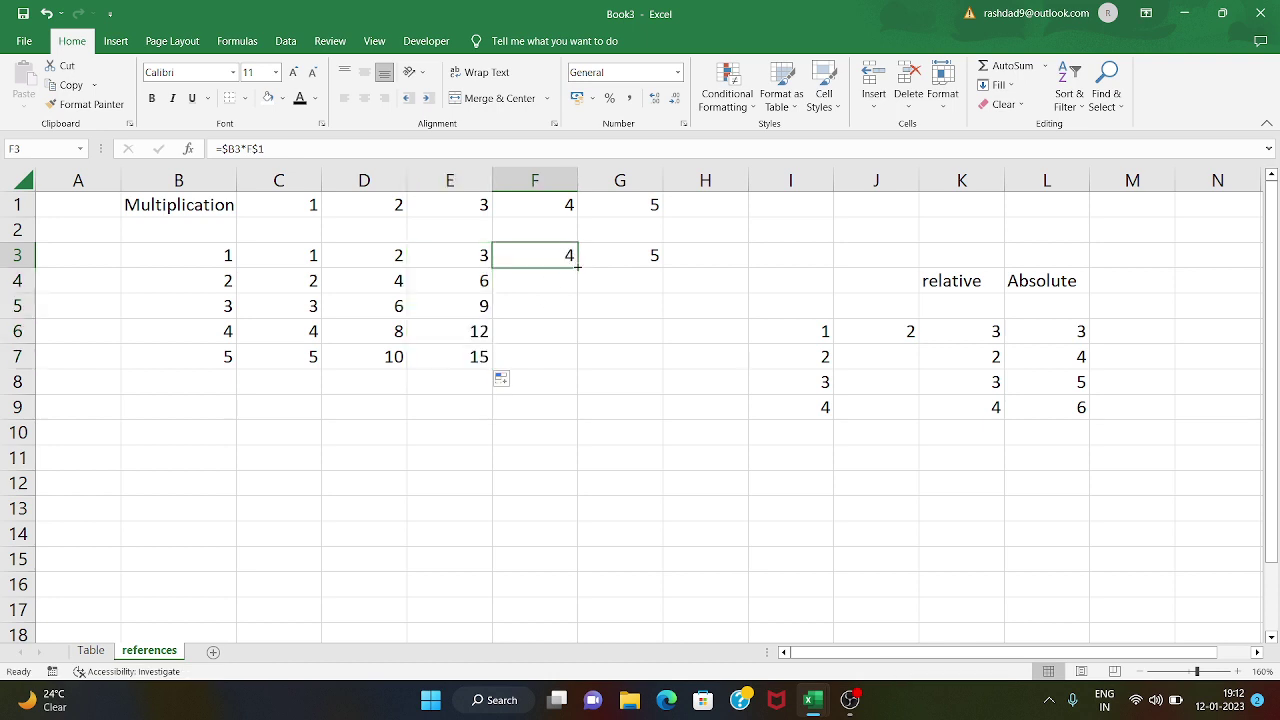
drag(576, 268, 591, 360)
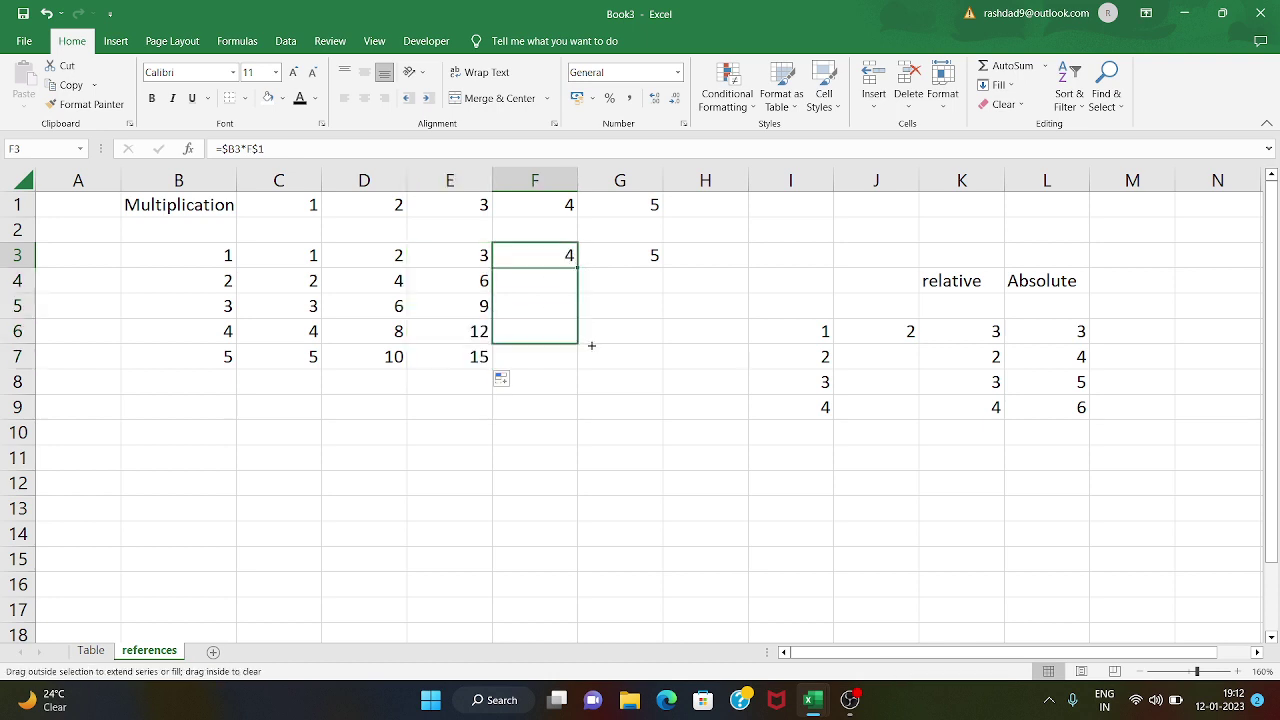
drag(632, 256, 666, 274)
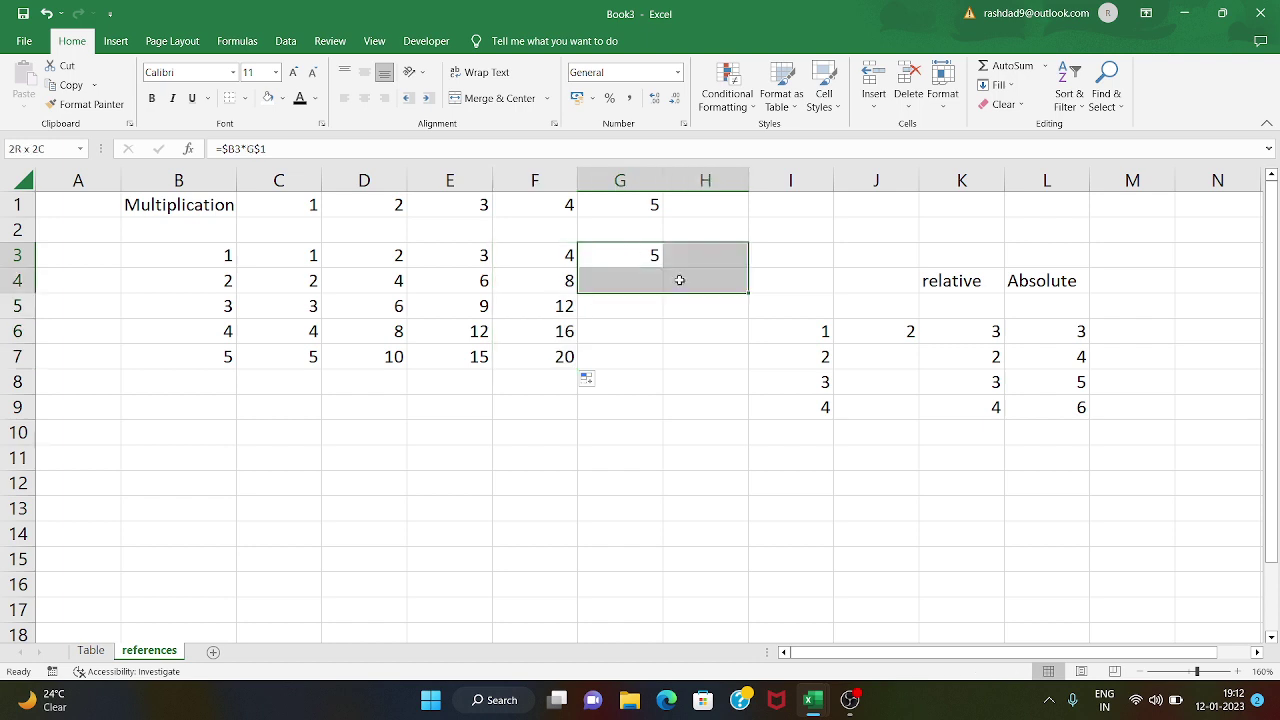
click(656, 267)
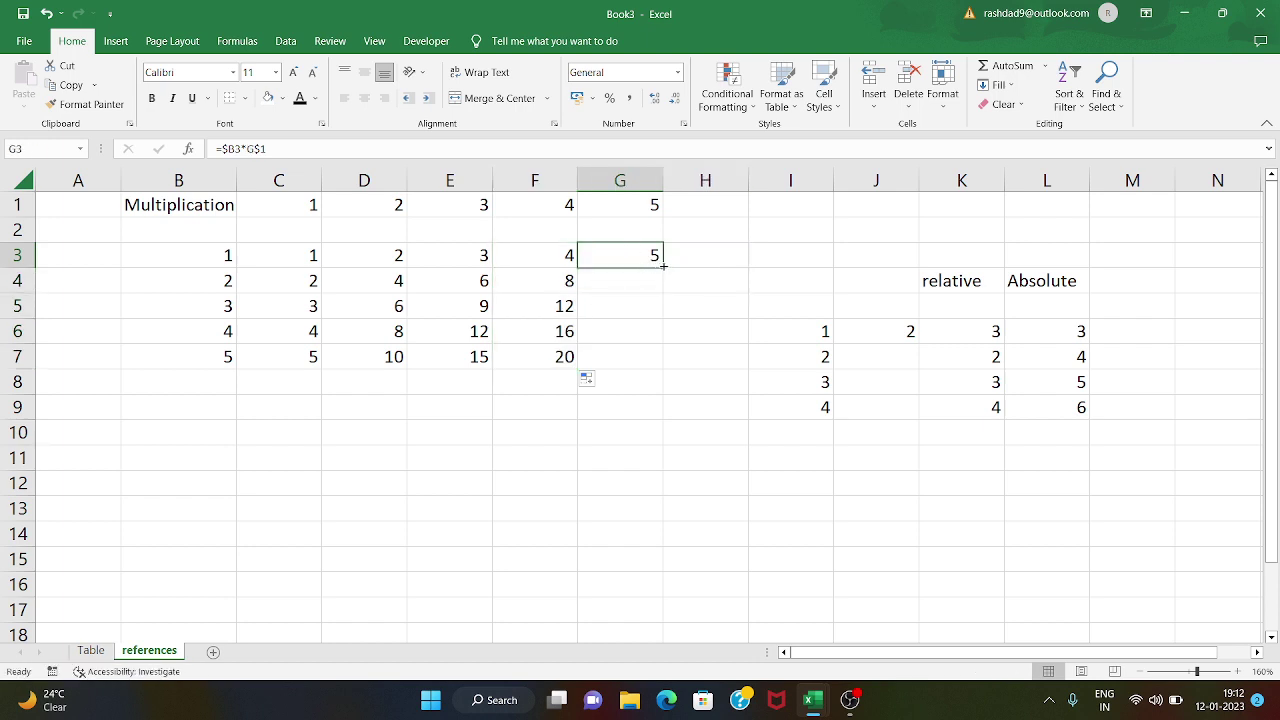
drag(664, 266, 676, 357)
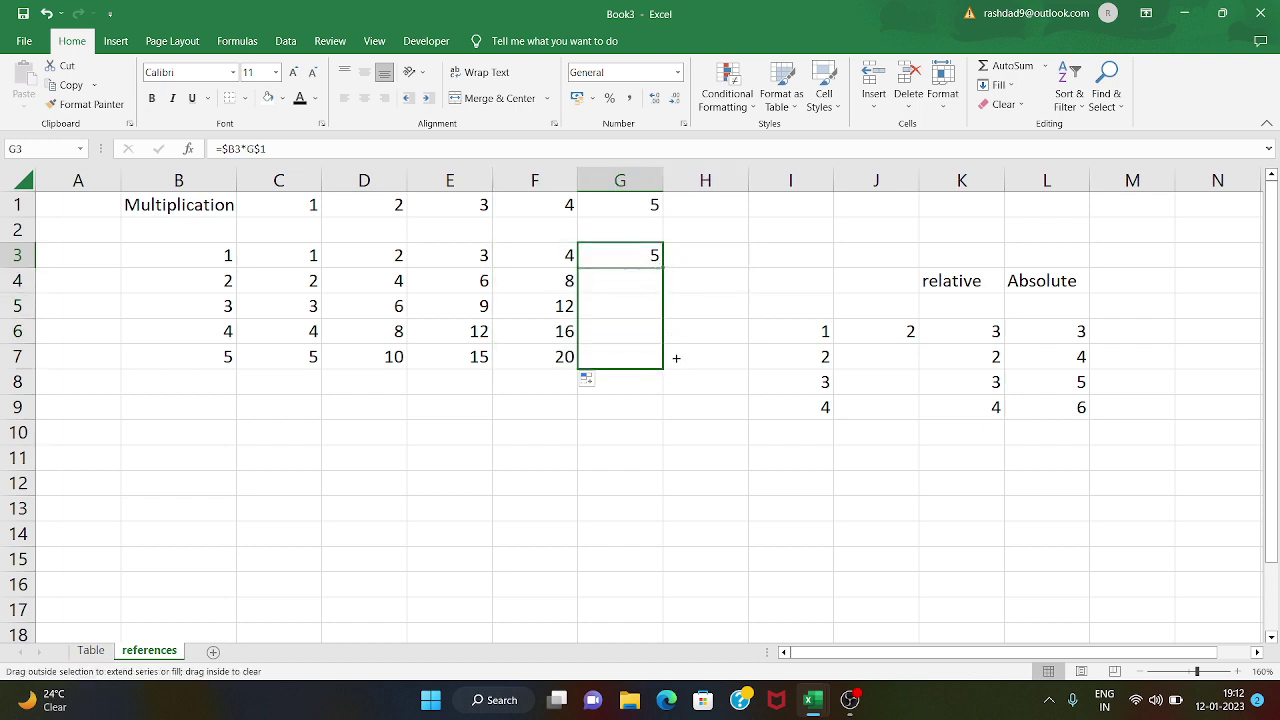
click(543, 383)
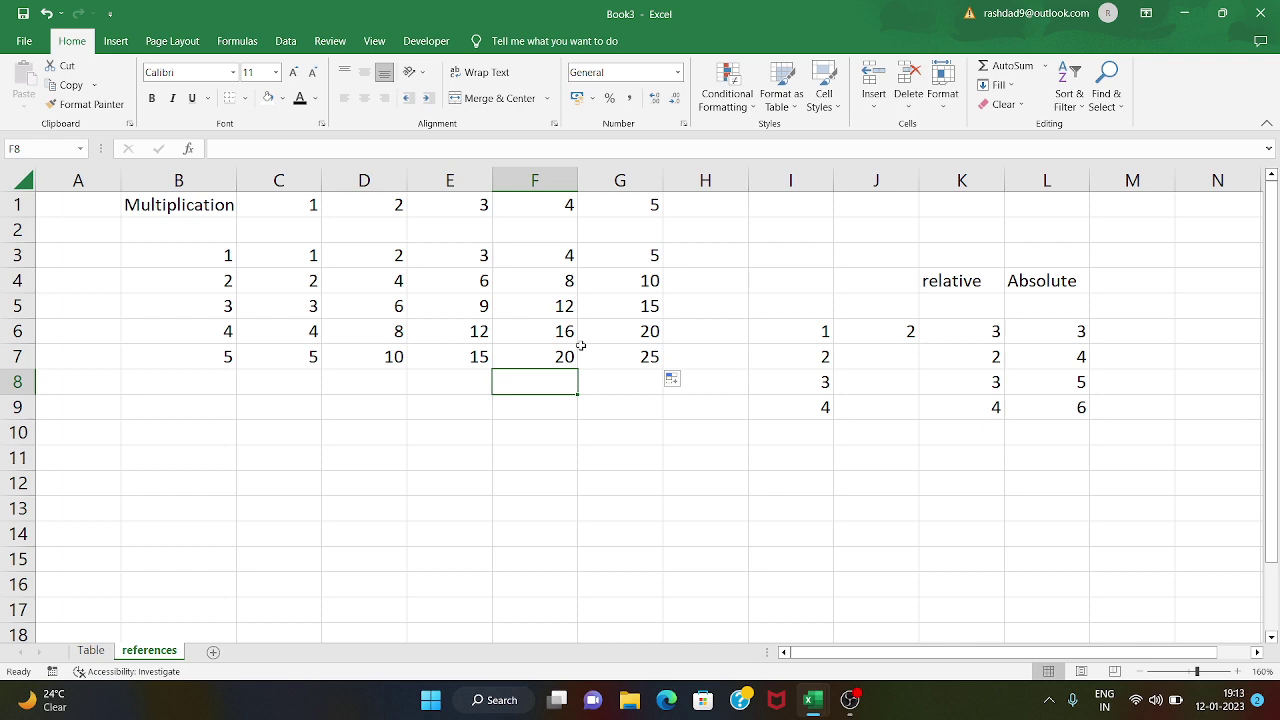
click(286, 298)
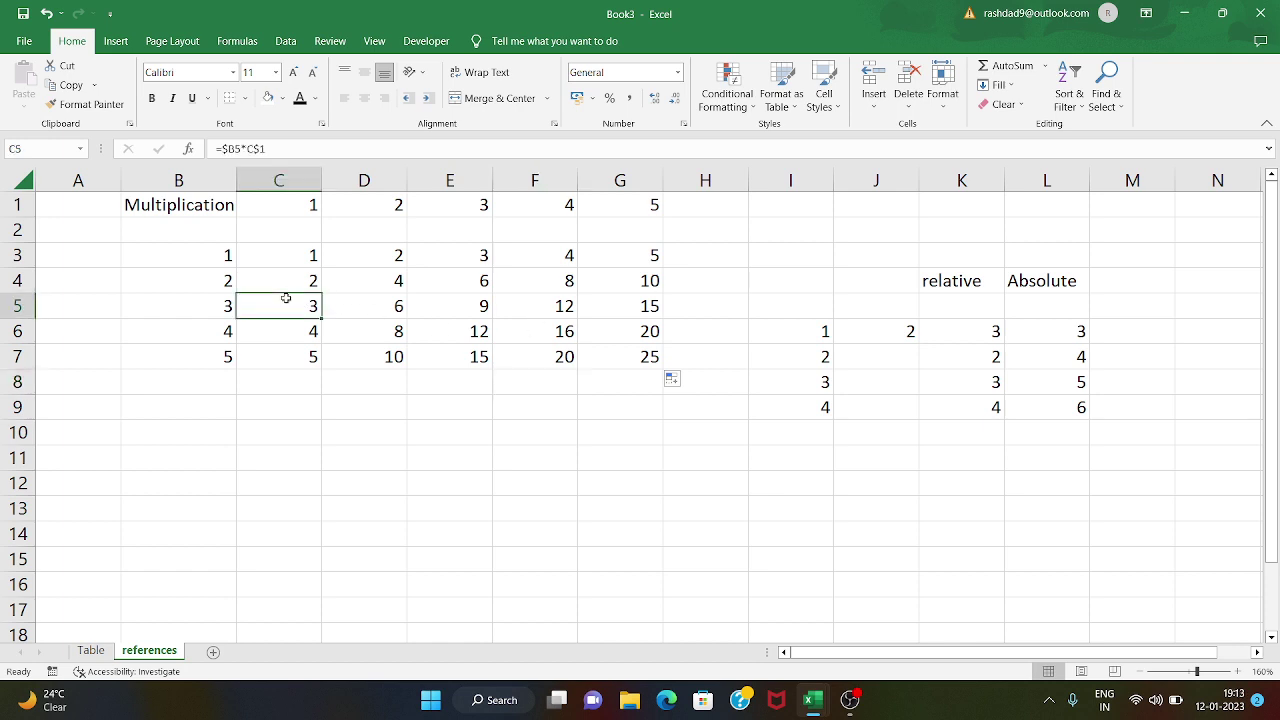
click(205, 259)
click(304, 200)
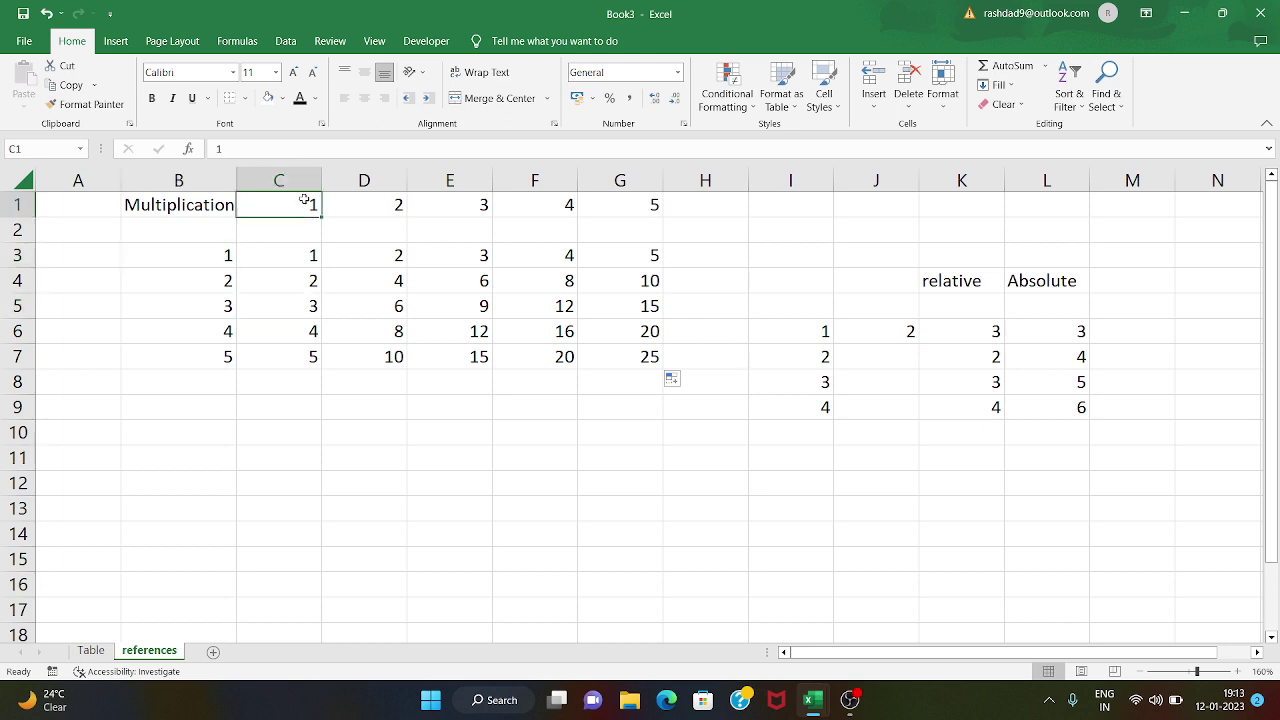
click(202, 258)
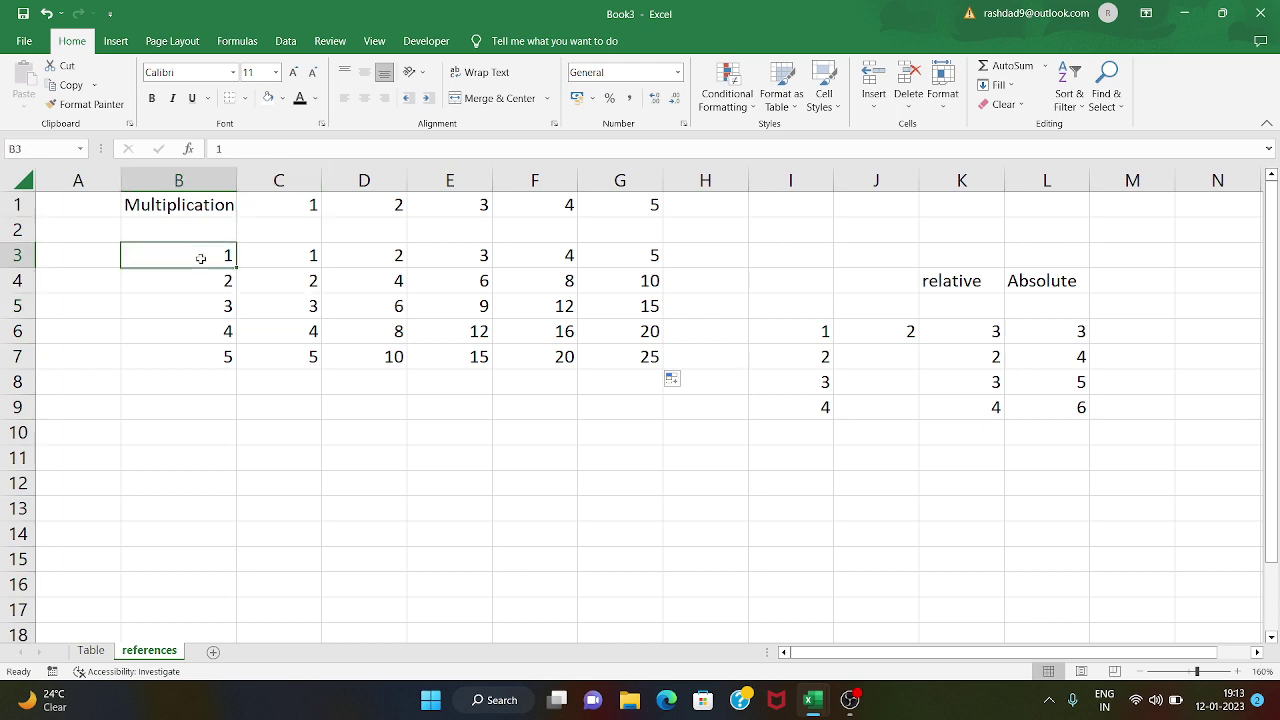
click(373, 194)
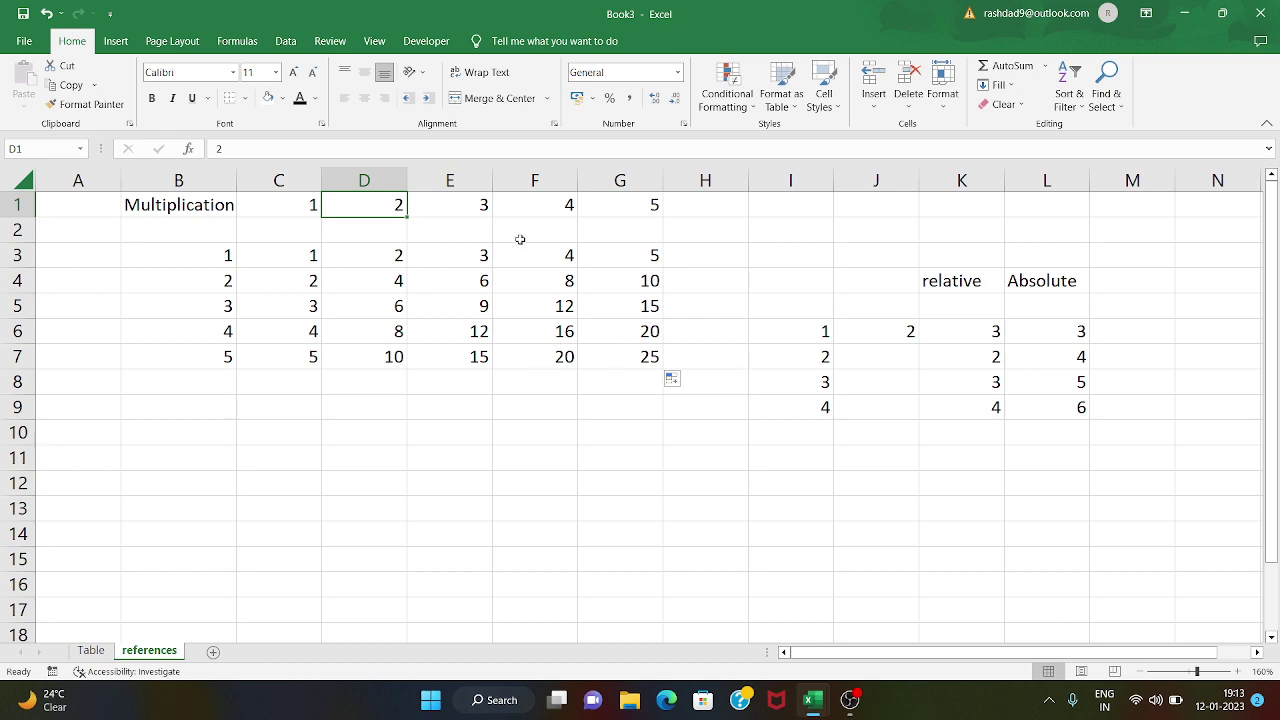
click(153, 258)
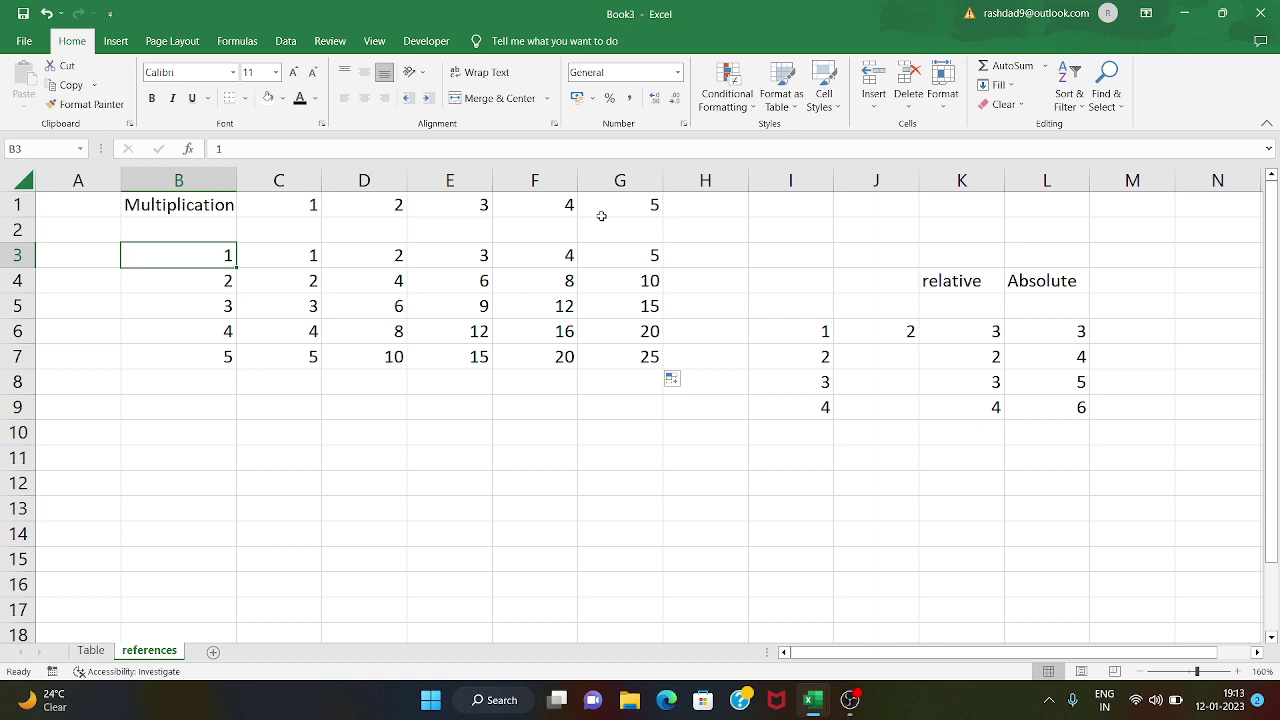
click(288, 262)
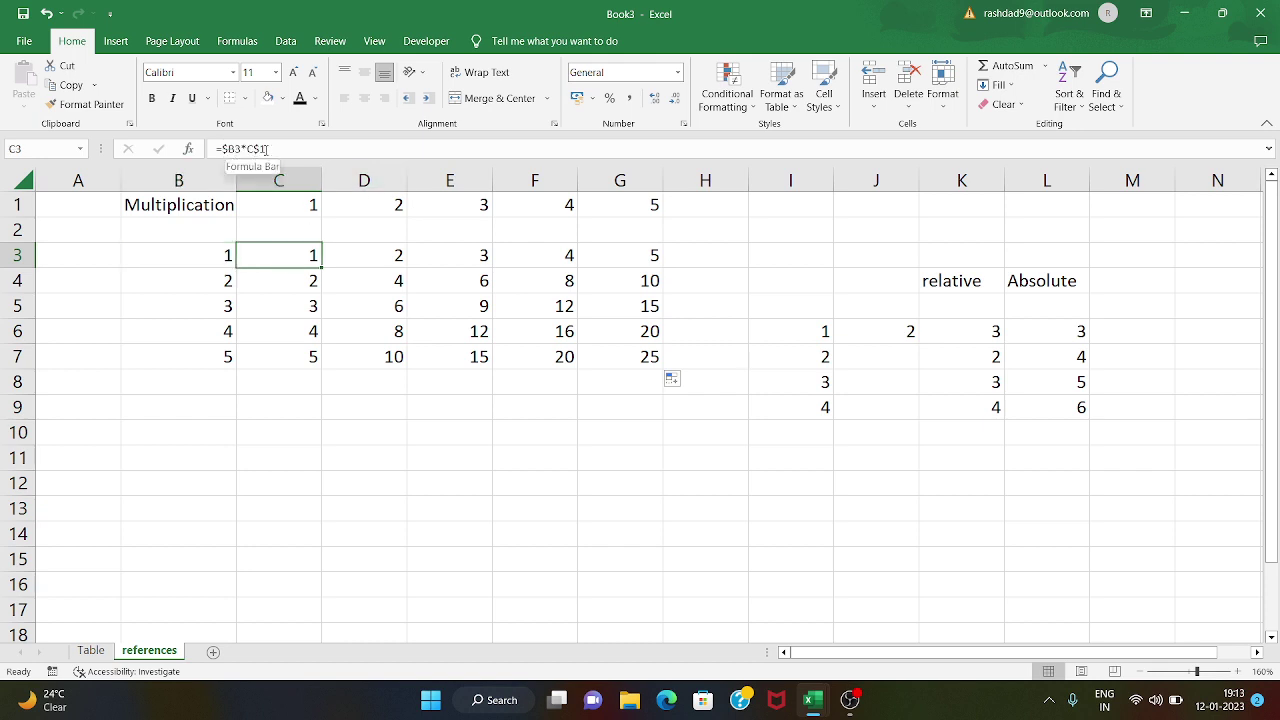
click(1176, 676)
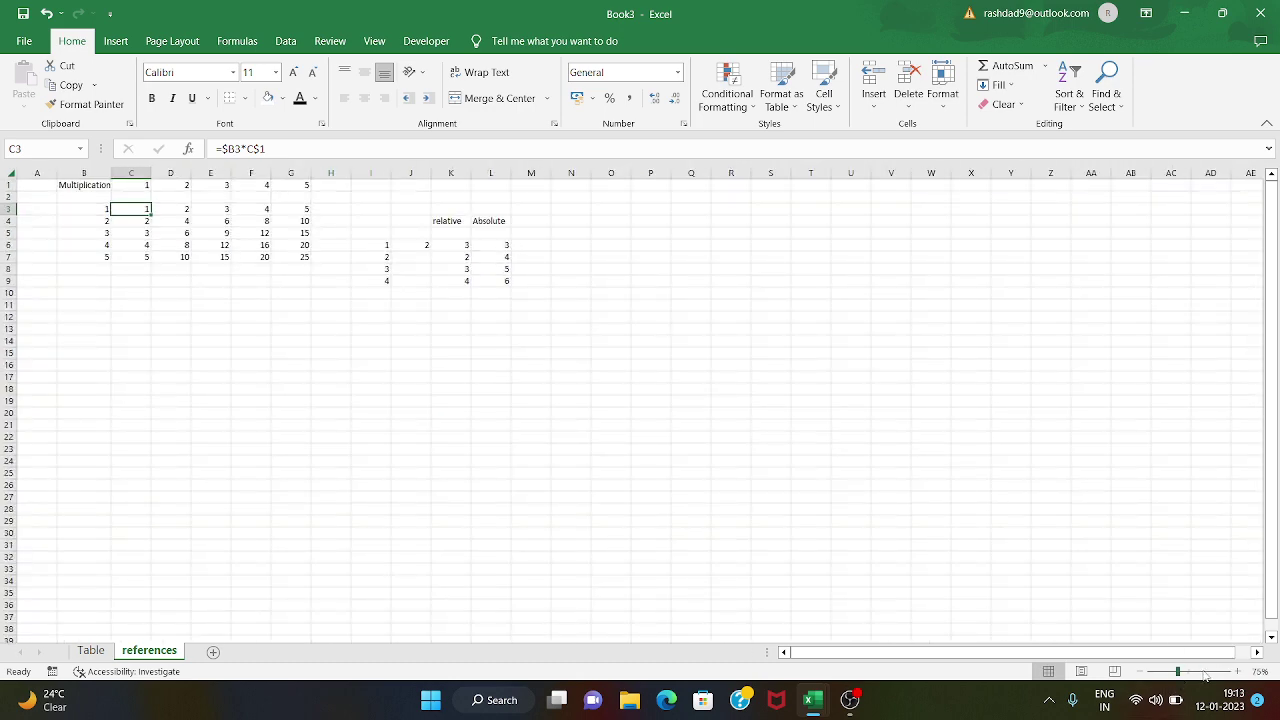
click(1209, 676)
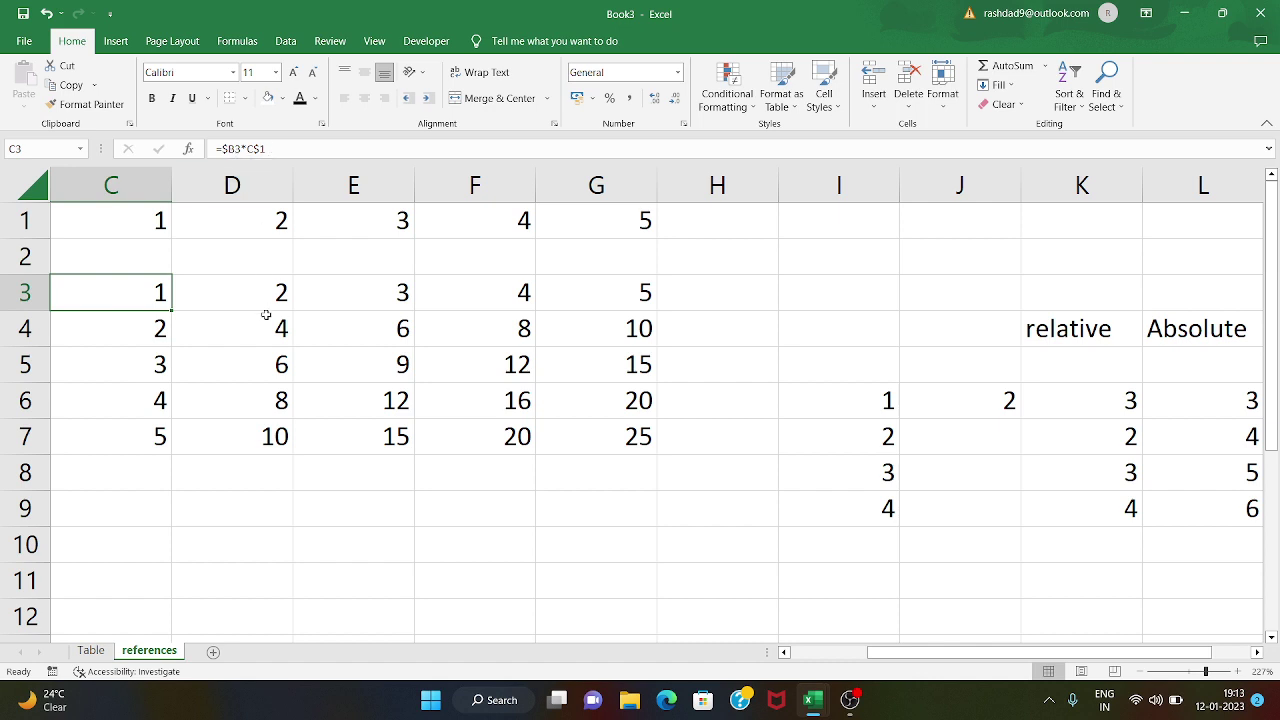
scroll(266, 315, left, 1)
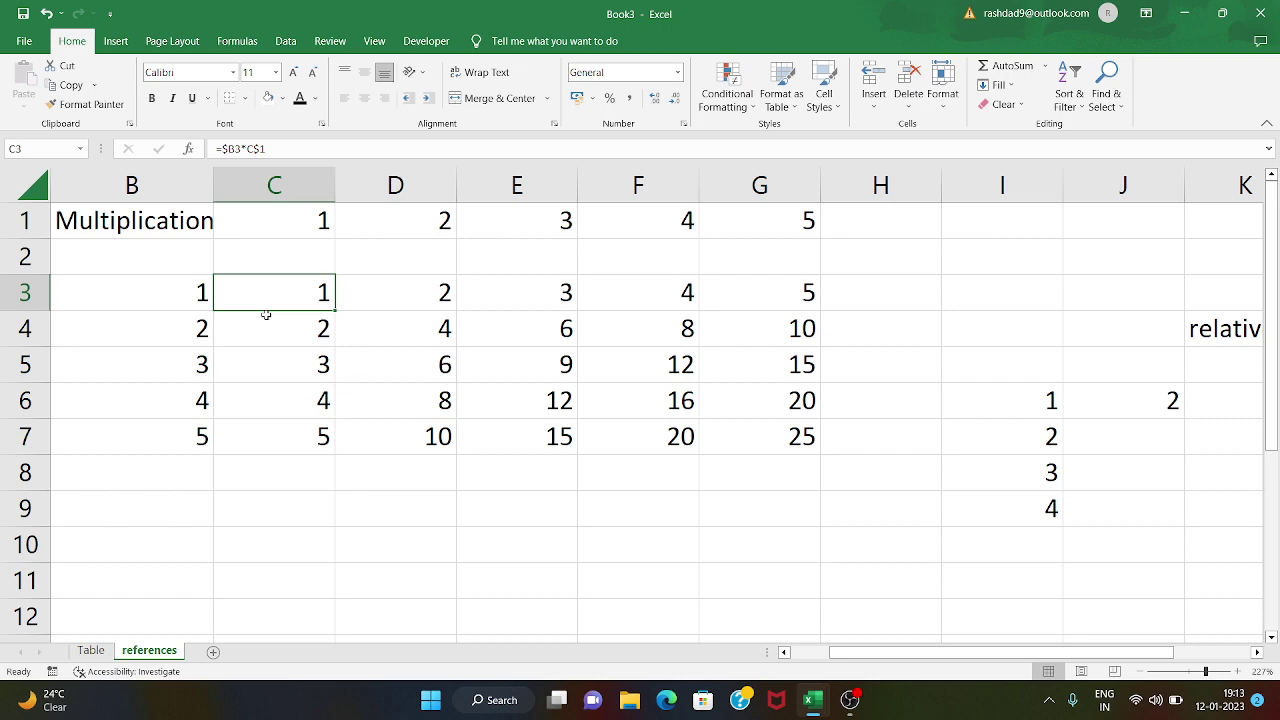
ctrl+scroll(266, 315, down, 2)
ctrl+scroll(266, 315, down, 1)
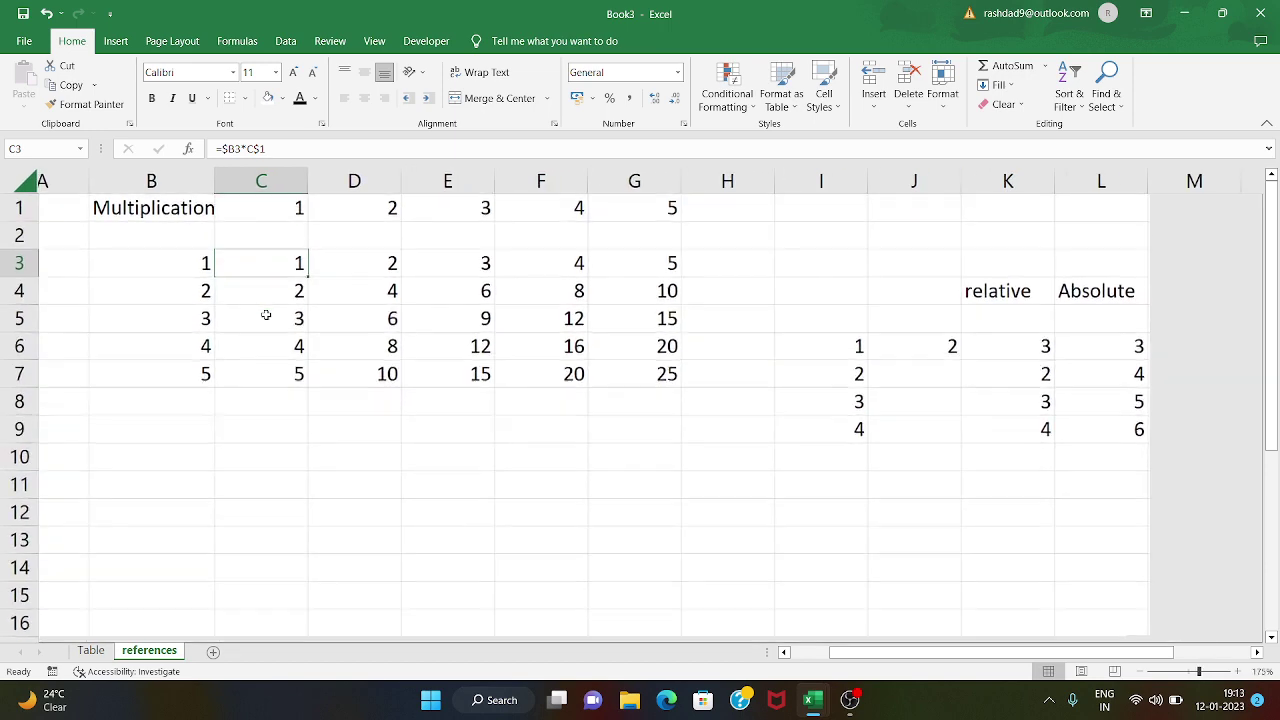
ctrl+scroll(266, 315, down, 1)
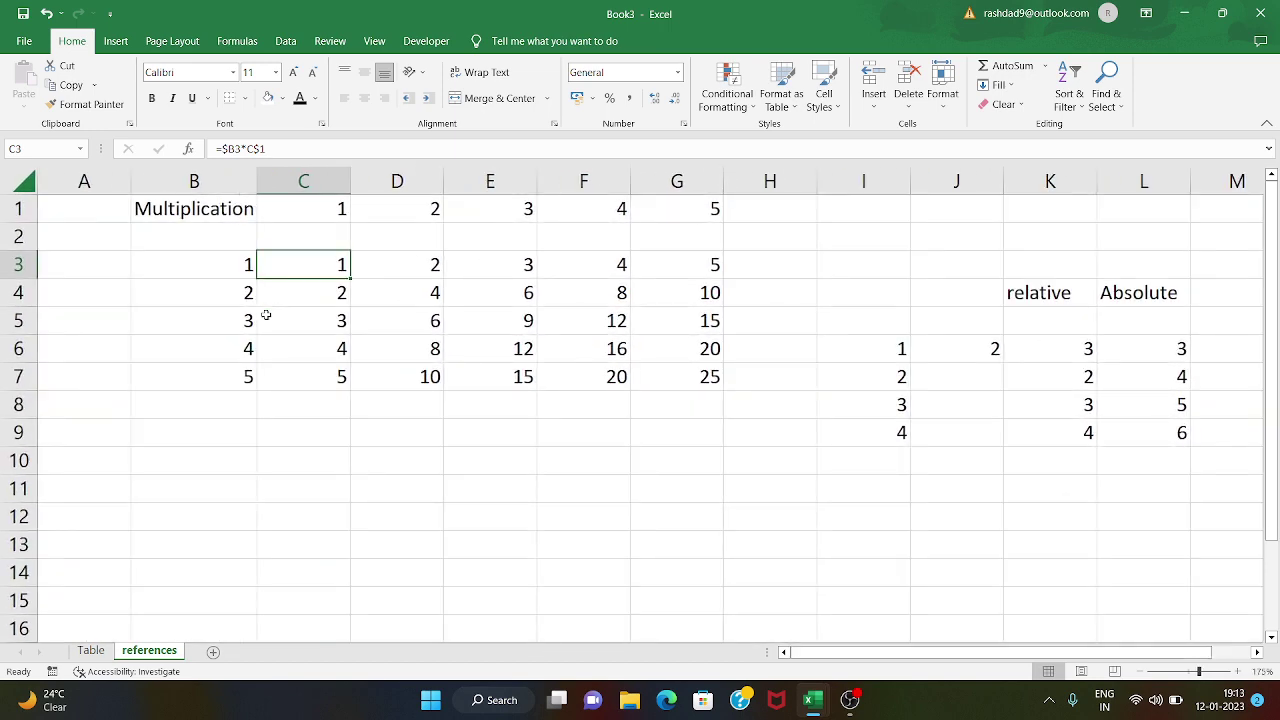